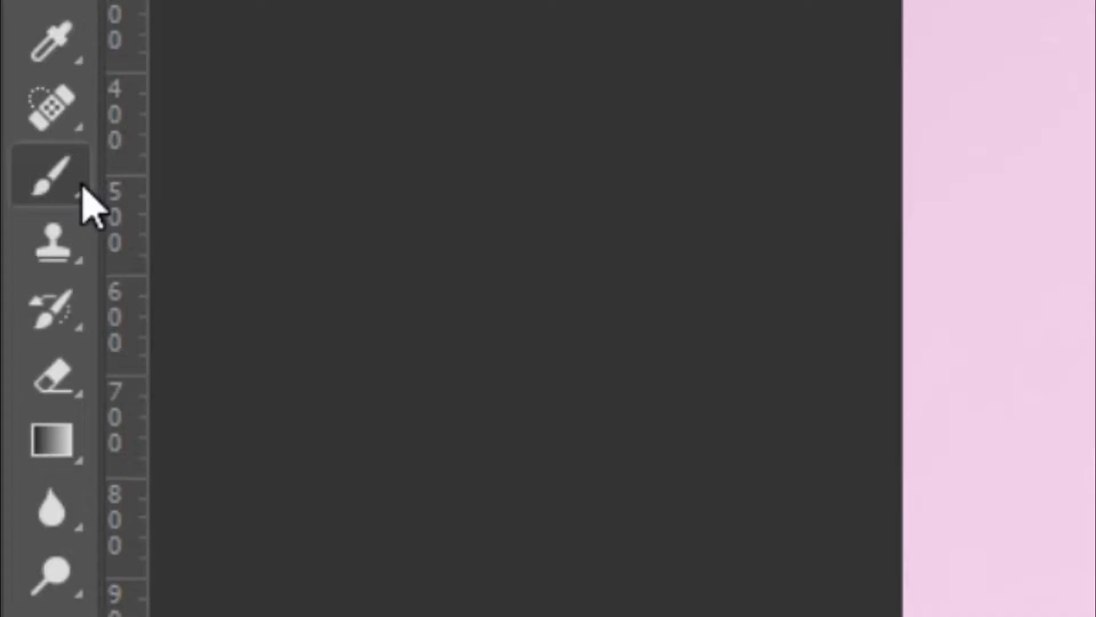
# - Switch from the Brush tool to the Color Replacement Tool in the brush tool group
pyautogui.rightClick(24, 253)
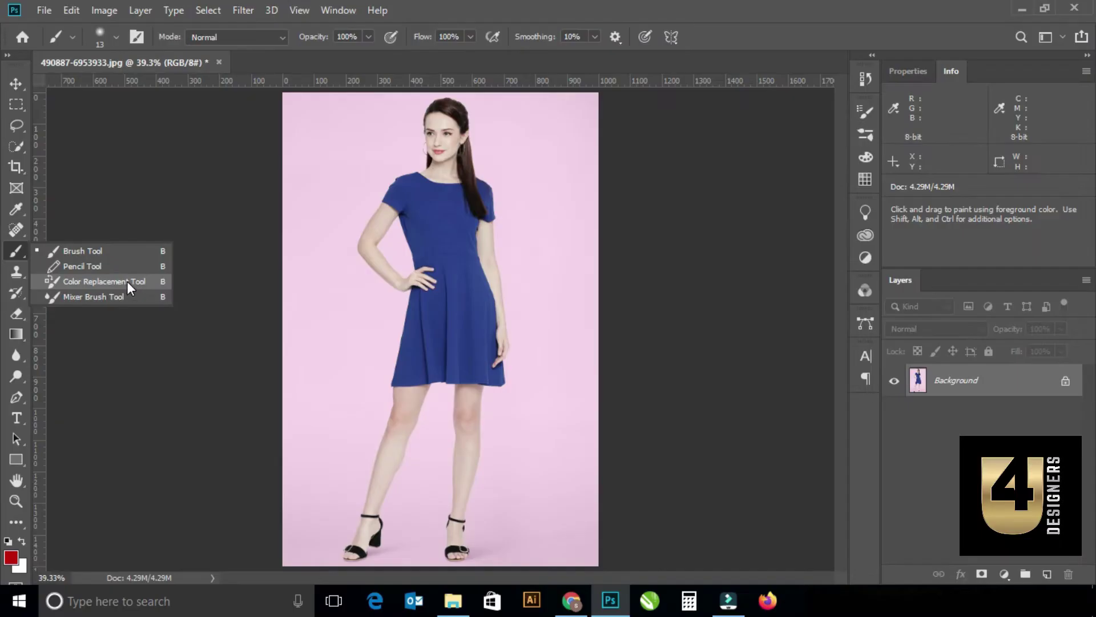
pyautogui.click(127, 282)
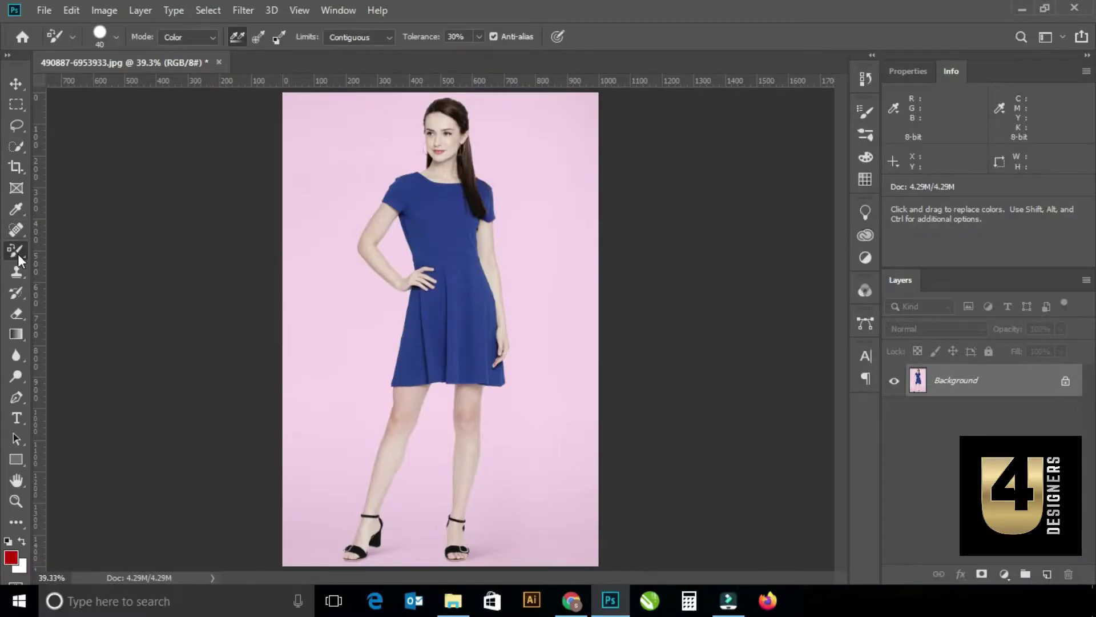
# - Enlarge the brush to 90 px and paint red down the dress's left side, waist and right side
pyautogui.press(']')
pyautogui.press(']')
pyautogui.press(']')
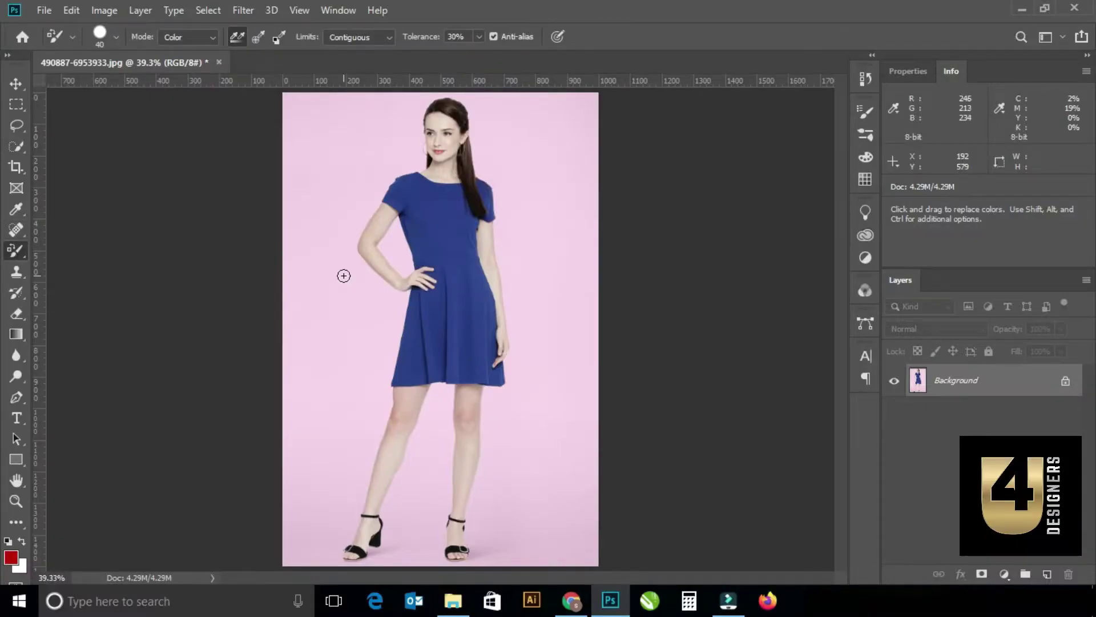
pyautogui.scroll(4, 343, 276)
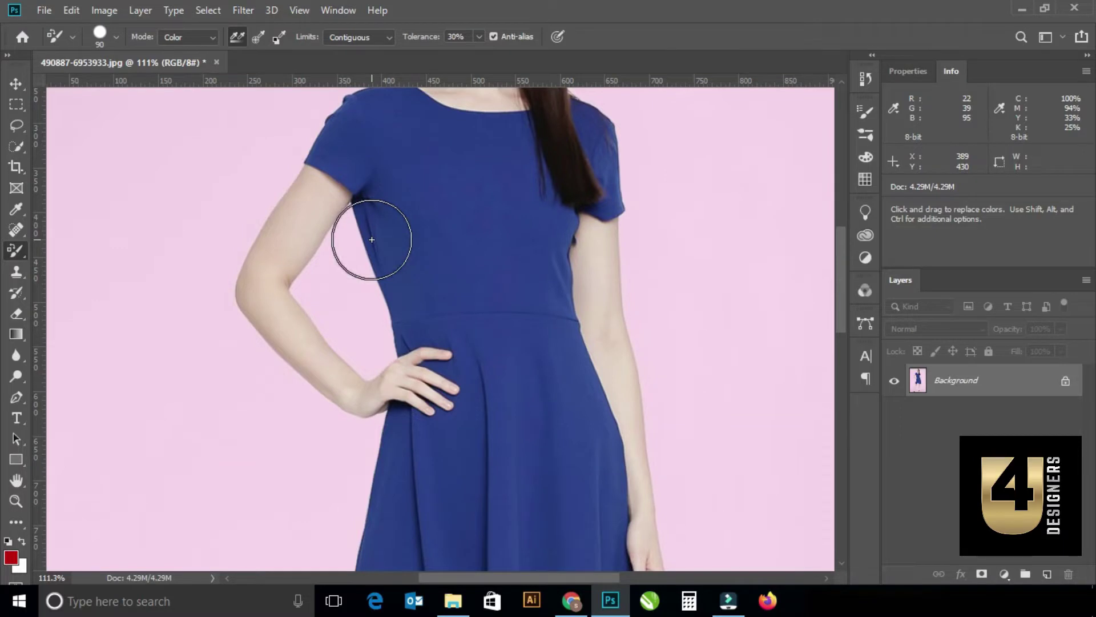
pyautogui.moveTo(372, 240)
pyautogui.mouseDown()
pyautogui.moveTo(407, 326)
pyautogui.moveTo(465, 349)
pyautogui.moveTo(402, 461)
pyautogui.moveTo(397, 531)
pyautogui.mouseUp()
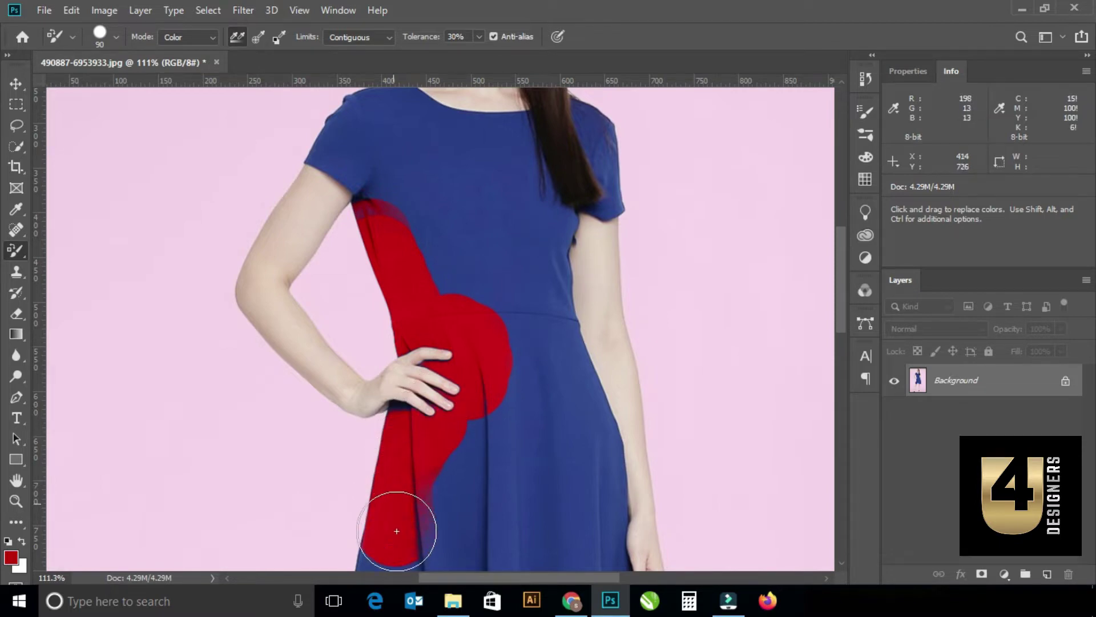
pyautogui.moveTo(474, 482)
pyautogui.mouseDown()
pyautogui.moveTo(531, 428)
pyautogui.moveTo(531, 358)
pyautogui.moveTo(376, 164)
pyautogui.moveTo(318, 147)
pyautogui.moveTo(387, 134)
pyautogui.moveTo(472, 200)
pyautogui.mouseUp()
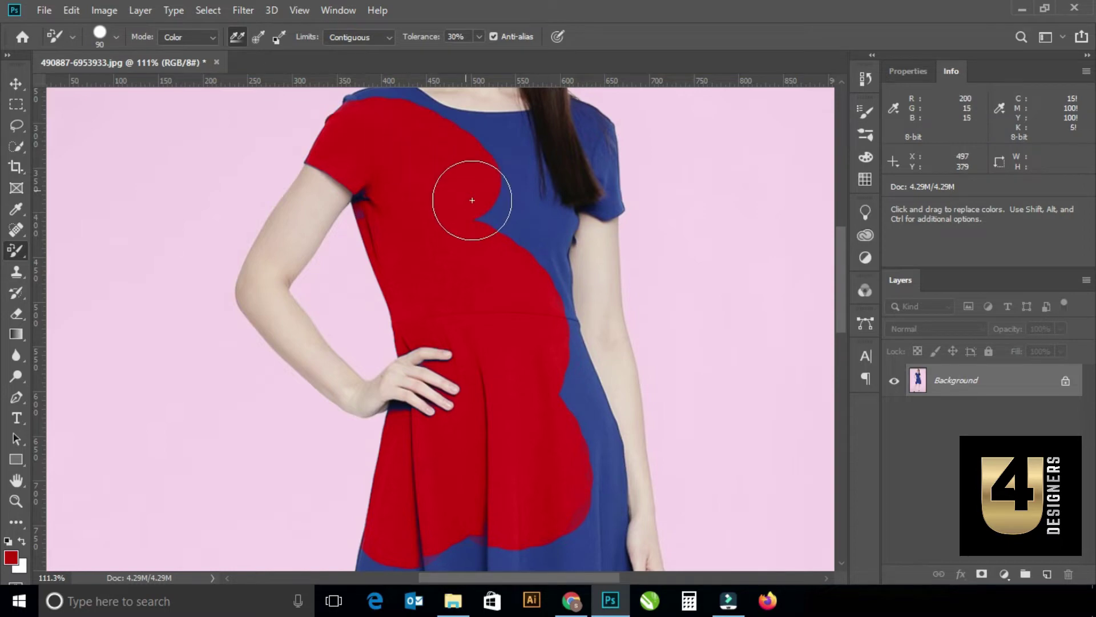
pyautogui.moveTo(533, 252)
pyautogui.mouseDown()
pyautogui.moveTo(600, 487)
pyautogui.moveTo(567, 444)
pyautogui.mouseUp()
# - Brush the remaining blue areas of the skirt red
pyautogui.scroll(-2, 568, 444)
pyautogui.scroll(-3, 526, 399)
pyautogui.moveTo(455, 354); pyautogui.dragTo(454, 436)
pyautogui.moveTo(429, 367); pyautogui.dragTo(401, 437)
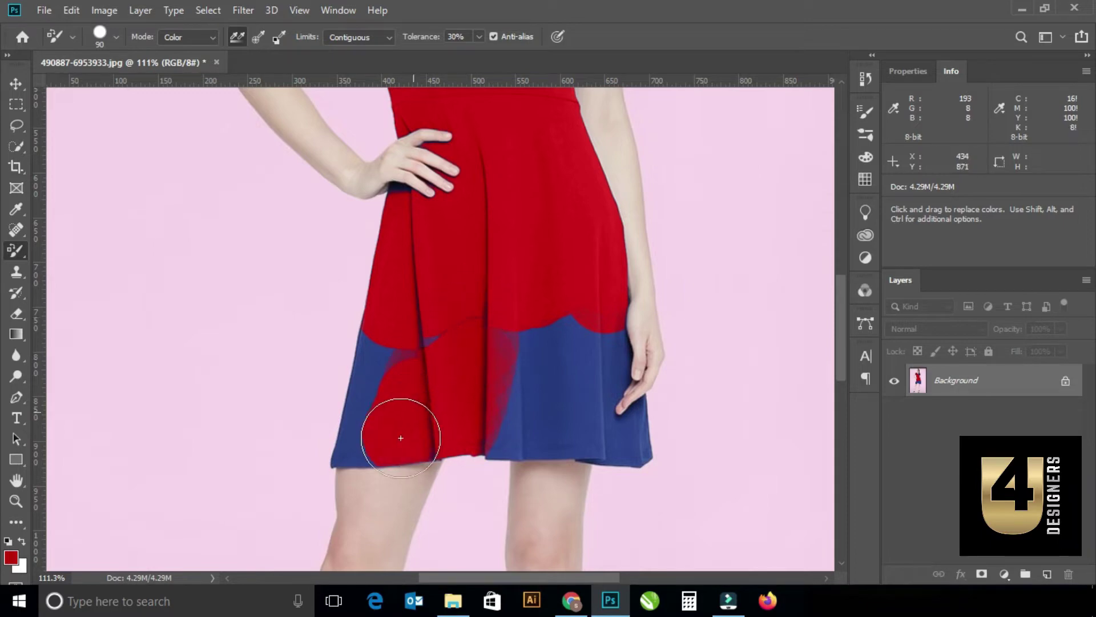
pyautogui.moveTo(422, 300)
pyautogui.mouseDown()
pyautogui.moveTo(367, 362)
pyautogui.moveTo(355, 447)
pyautogui.moveTo(367, 367)
pyautogui.moveTo(548, 320)
pyautogui.moveTo(600, 368)
pyautogui.moveTo(643, 457)
pyautogui.mouseUp()
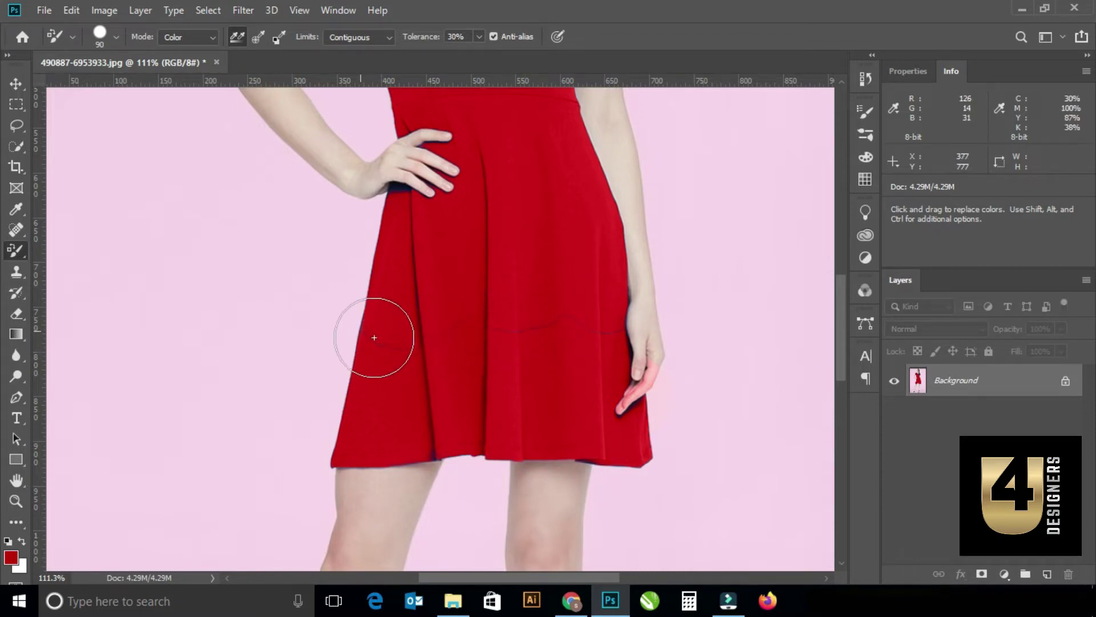
# - Paint the right shoulder and sleeve red, then undo the sleeve recolouring
pyautogui.scroll(1, 428, 282)
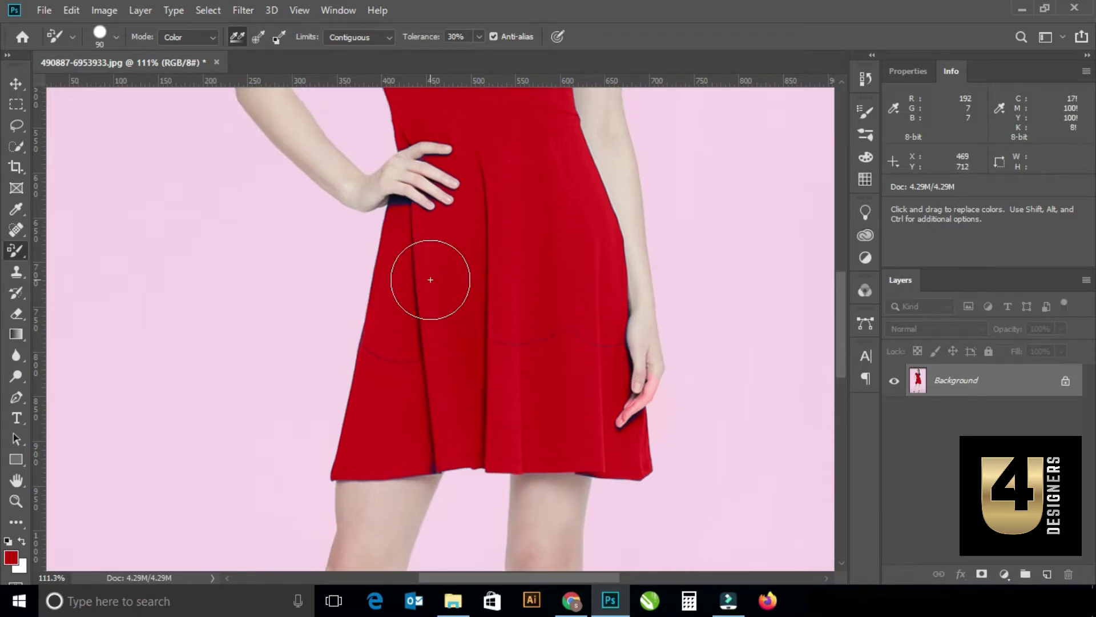
pyautogui.scroll(4, 428, 274)
pyautogui.scroll(5, 431, 280)
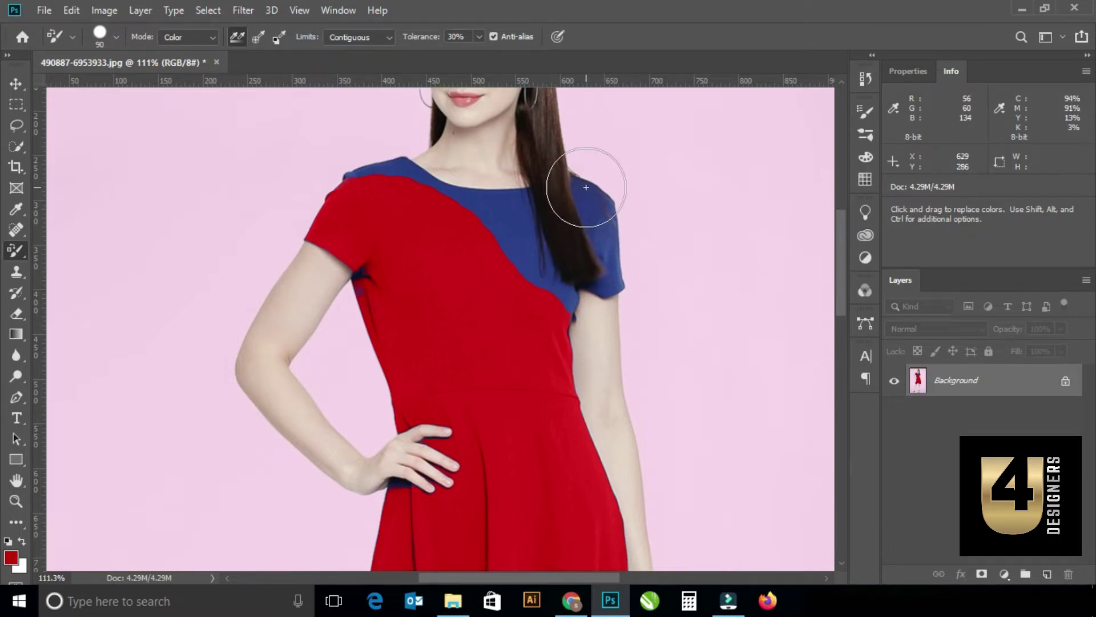
pyautogui.moveTo(582, 186); pyautogui.dragTo(609, 213)
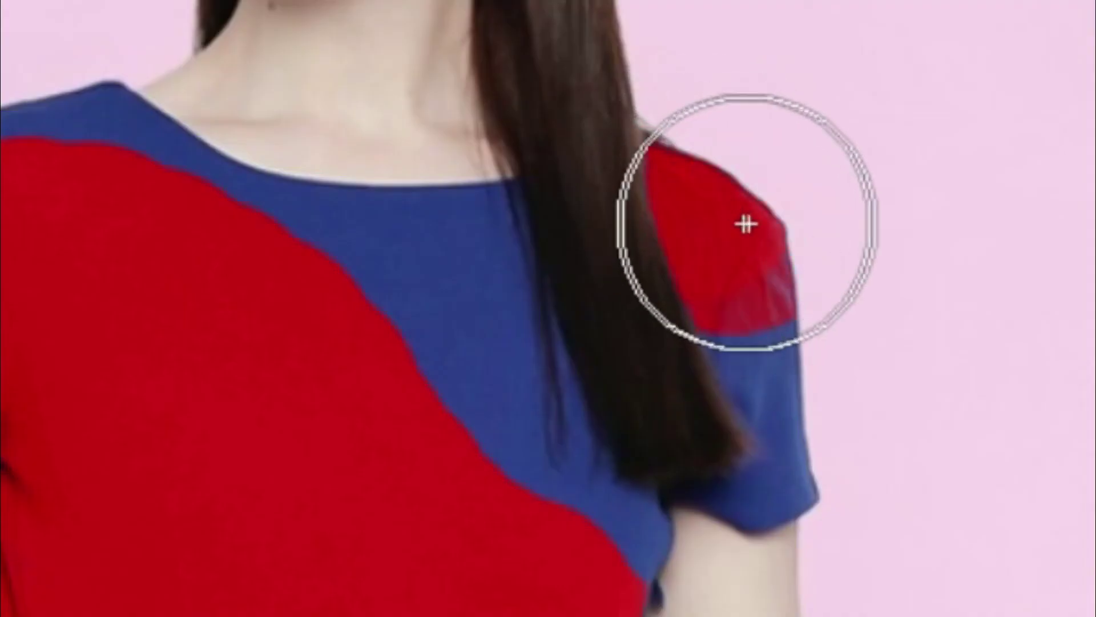
pyautogui.moveTo(772, 267)
pyautogui.mouseDown()
pyautogui.moveTo(783, 489)
pyautogui.moveTo(776, 451)
pyautogui.mouseUp()
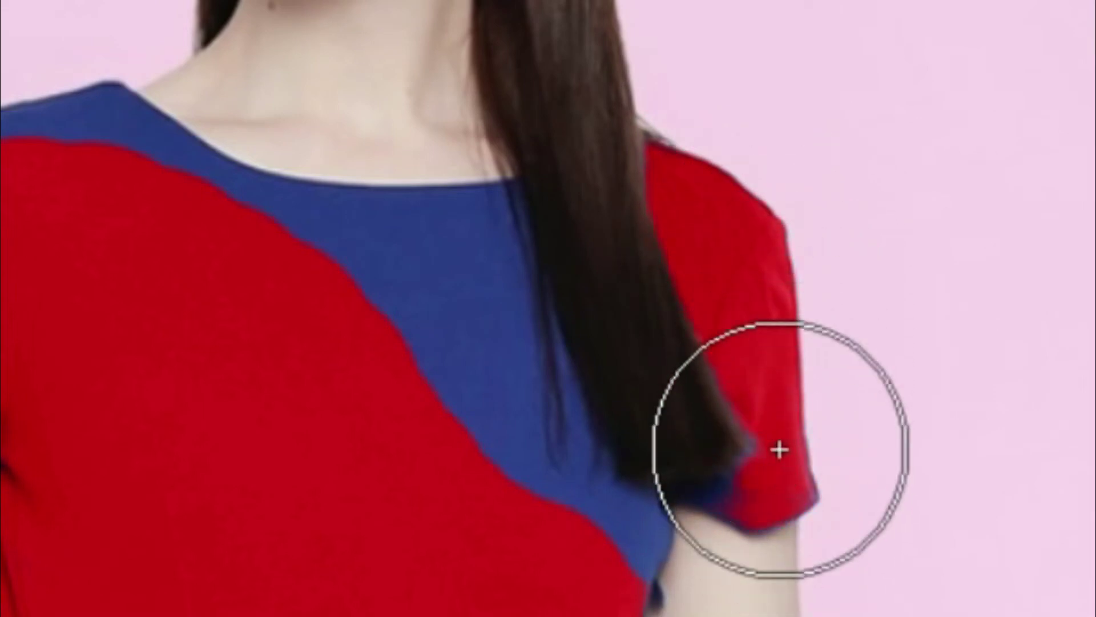
pyautogui.hotkey('ctrl', 'z')
pyautogui.hotkey('ctrl', 'z')
pyautogui.hotkey('ctrl', 'z')
pyautogui.hotkey('ctrl', 'z')
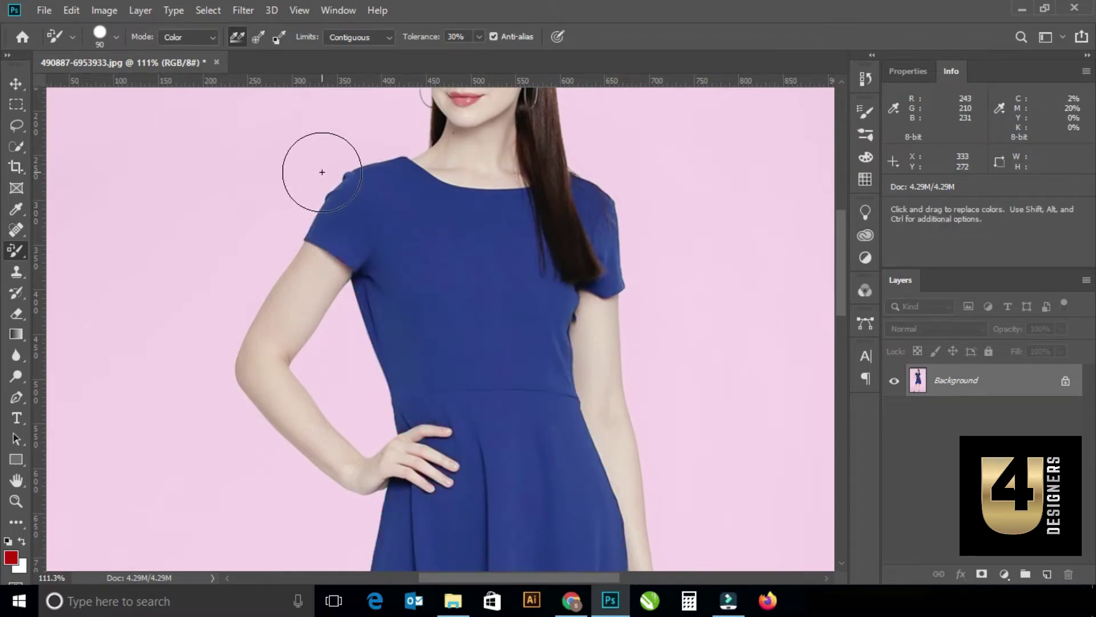
# - Paint the left sleeve and bodice side red, revert those strokes, then repaint the left underarm red
pyautogui.moveTo(322, 172); pyautogui.dragTo(334, 272)
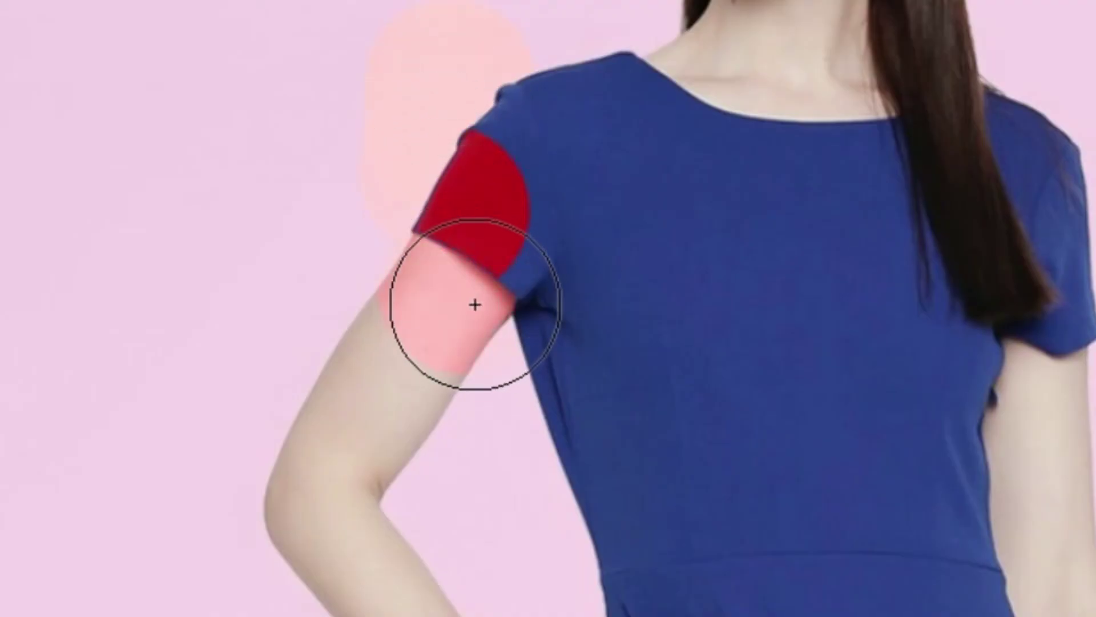
pyautogui.moveTo(475, 305); pyautogui.dragTo(583, 558)
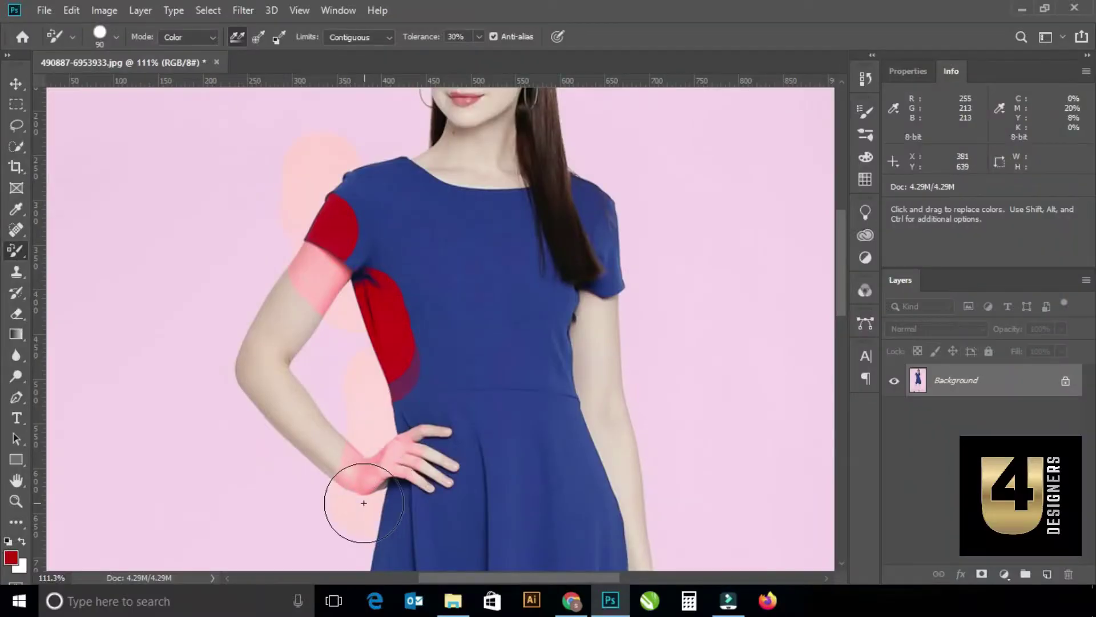
pyautogui.moveTo(362, 501); pyautogui.dragTo(372, 350)
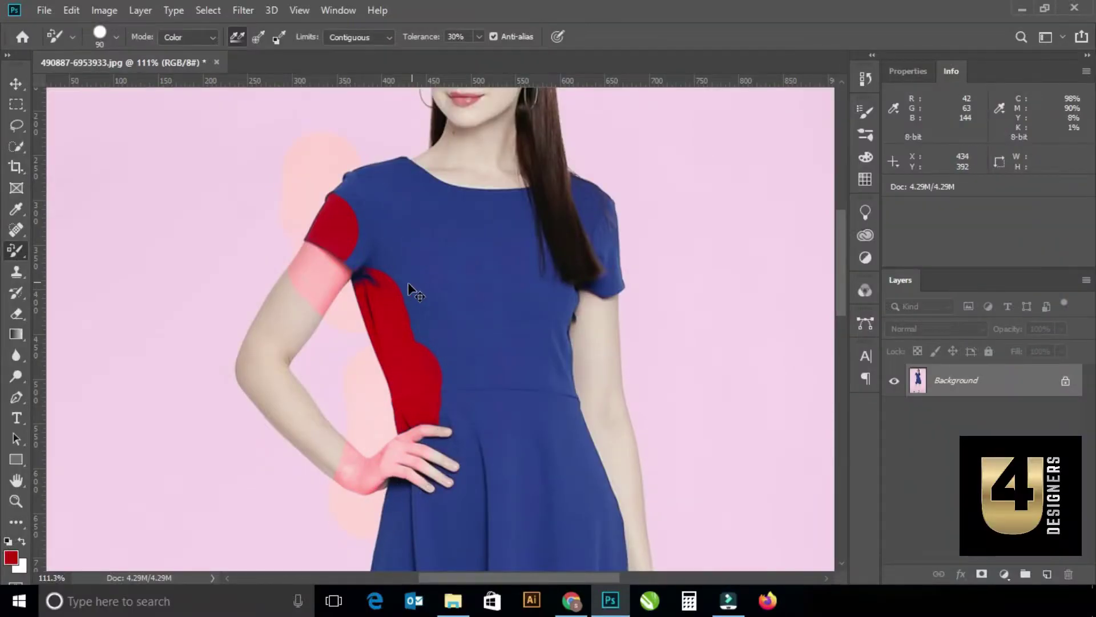
pyautogui.press('F12')
pyautogui.moveTo(362, 274)
pyautogui.mouseDown()
pyautogui.moveTo(403, 384)
pyautogui.moveTo(448, 350)
pyautogui.moveTo(403, 282)
pyautogui.moveTo(333, 233)
pyautogui.moveTo(336, 219)
pyautogui.mouseUp()
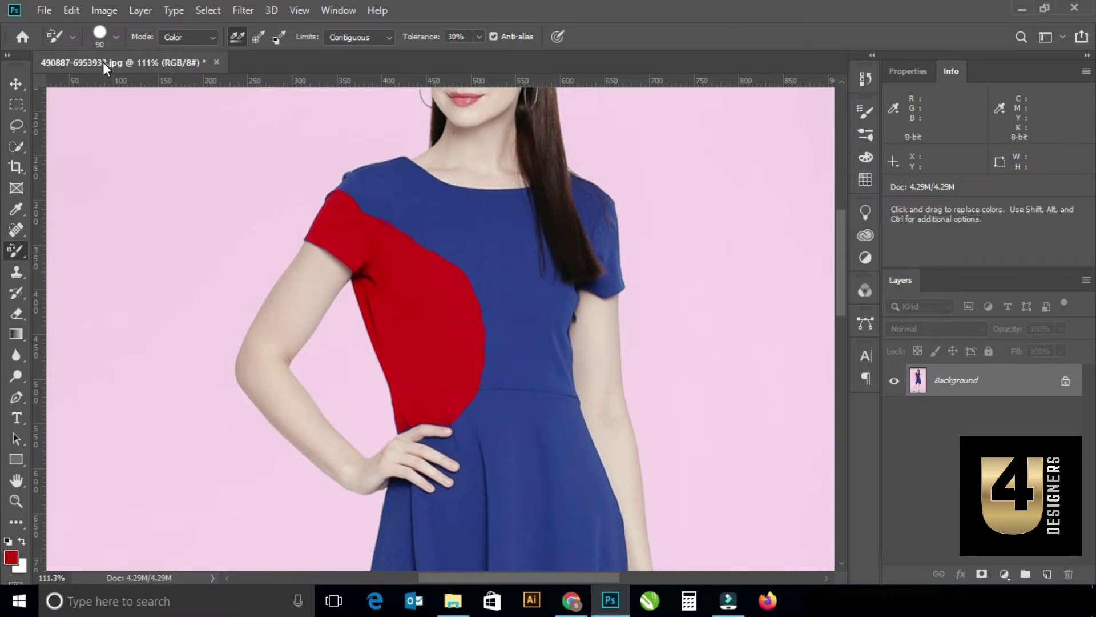
pyautogui.scroll(-1, 76, 35)
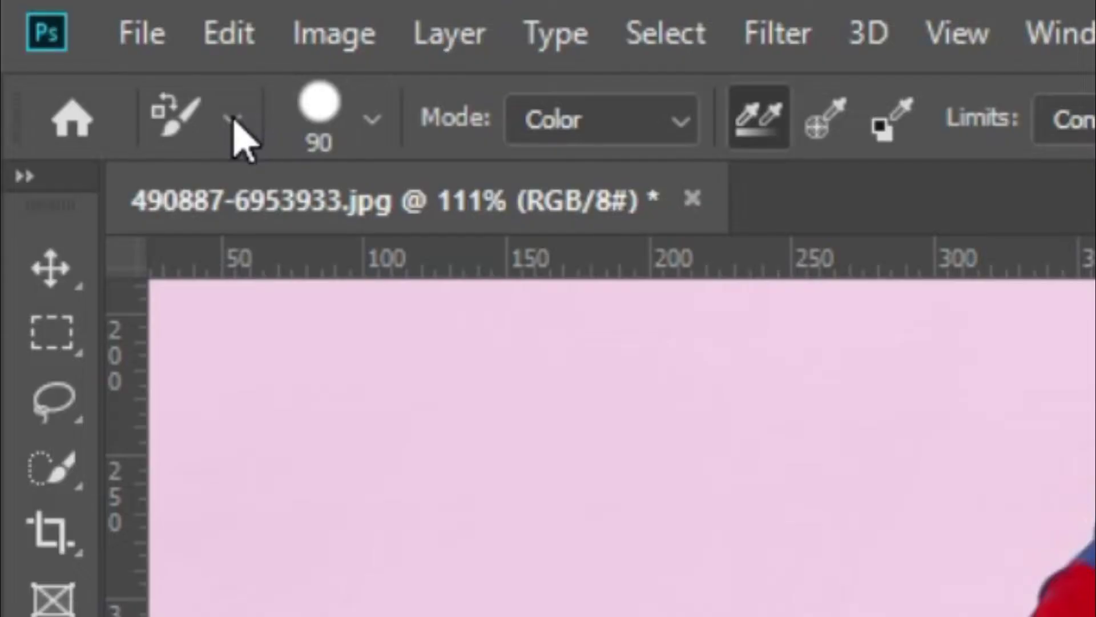
# - Review the Tool Preset picker options, then check the brush size and hardness settings
pyautogui.click(73, 37)
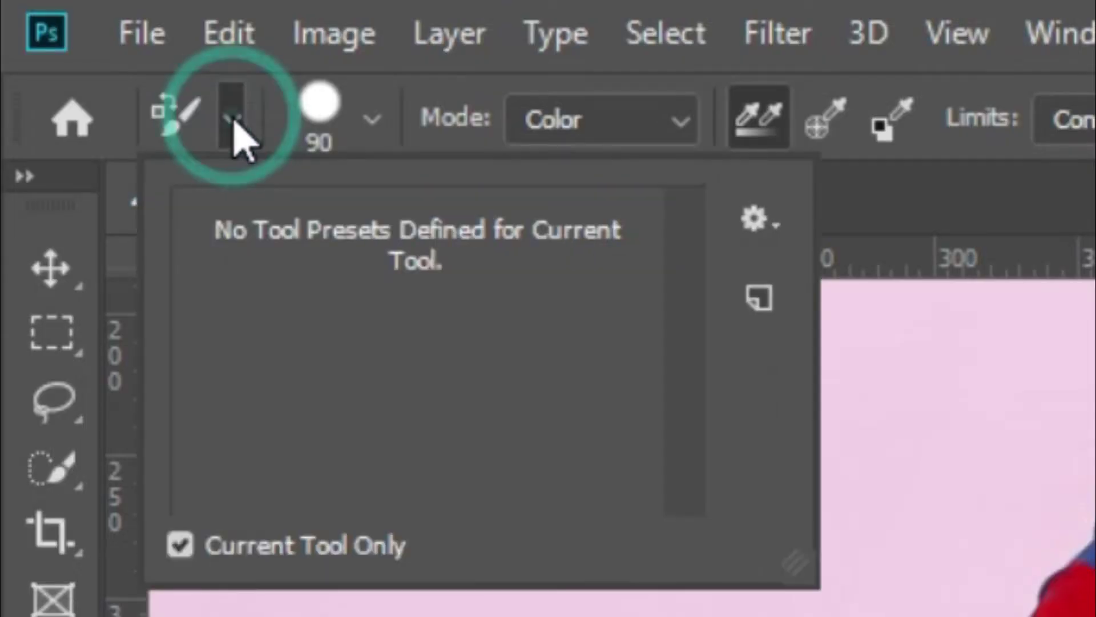
pyautogui.click(773, 231)
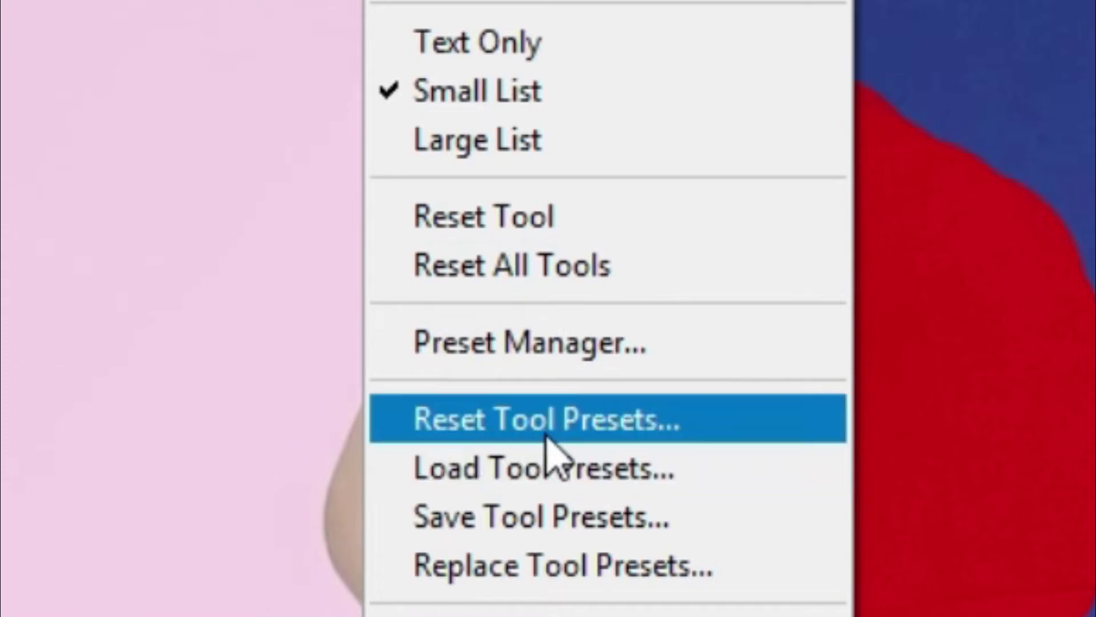
pyautogui.click(74, 27)
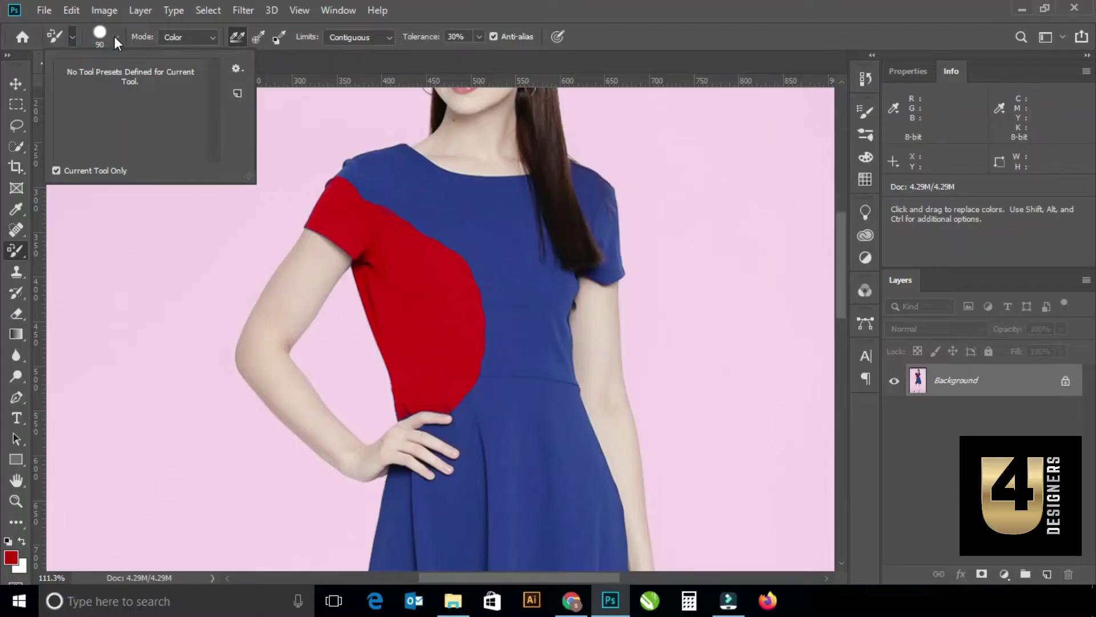
pyautogui.click(118, 38)
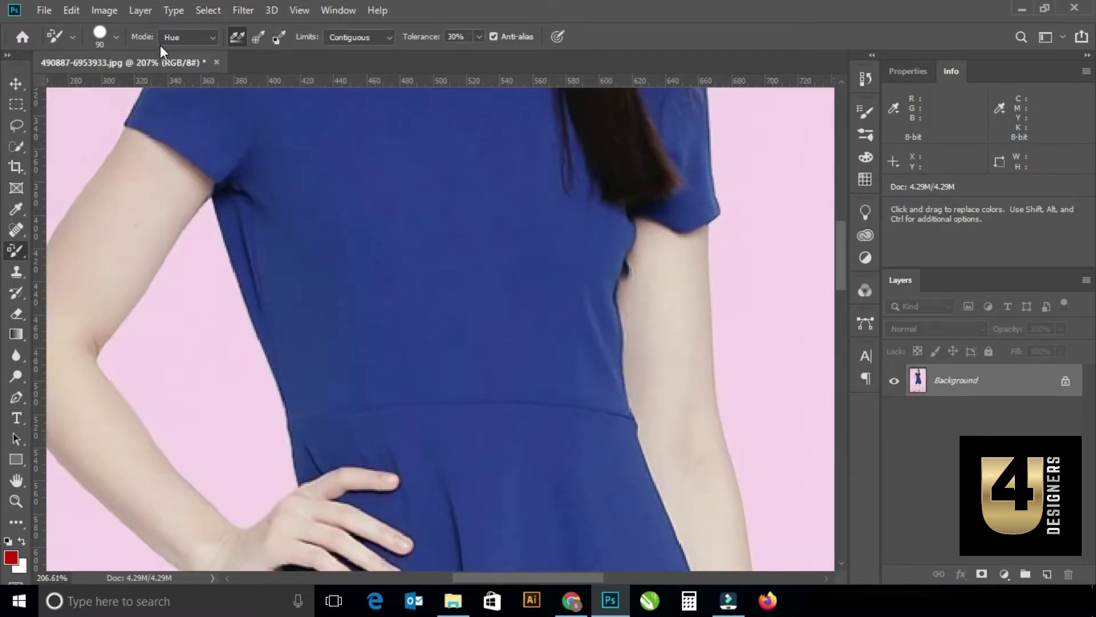
# - Shrink the brush to 50 px and paint a hue-only red band across the bodice
pyautogui.click(213, 37)
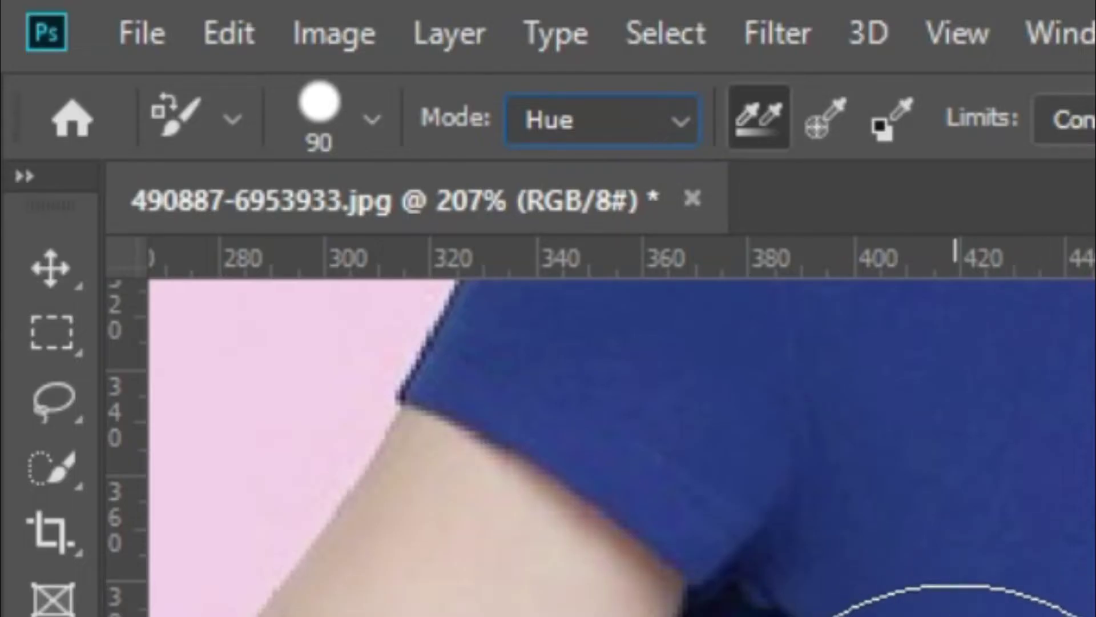
pyautogui.scroll(3, 305, 240)
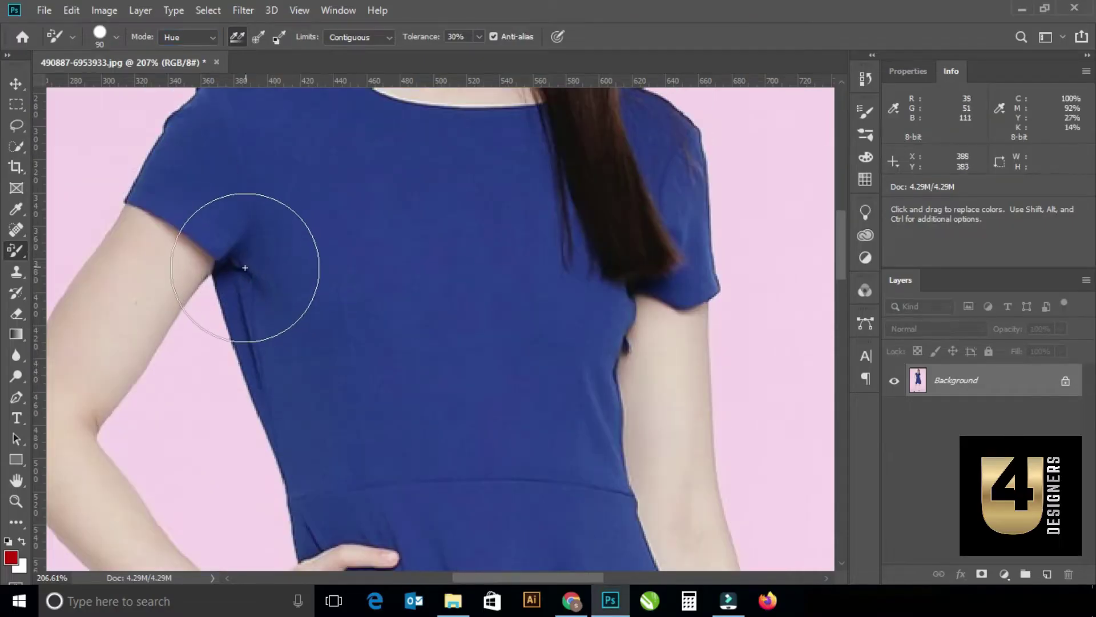
pyautogui.press('[')
pyautogui.press('[')
pyautogui.press('[')
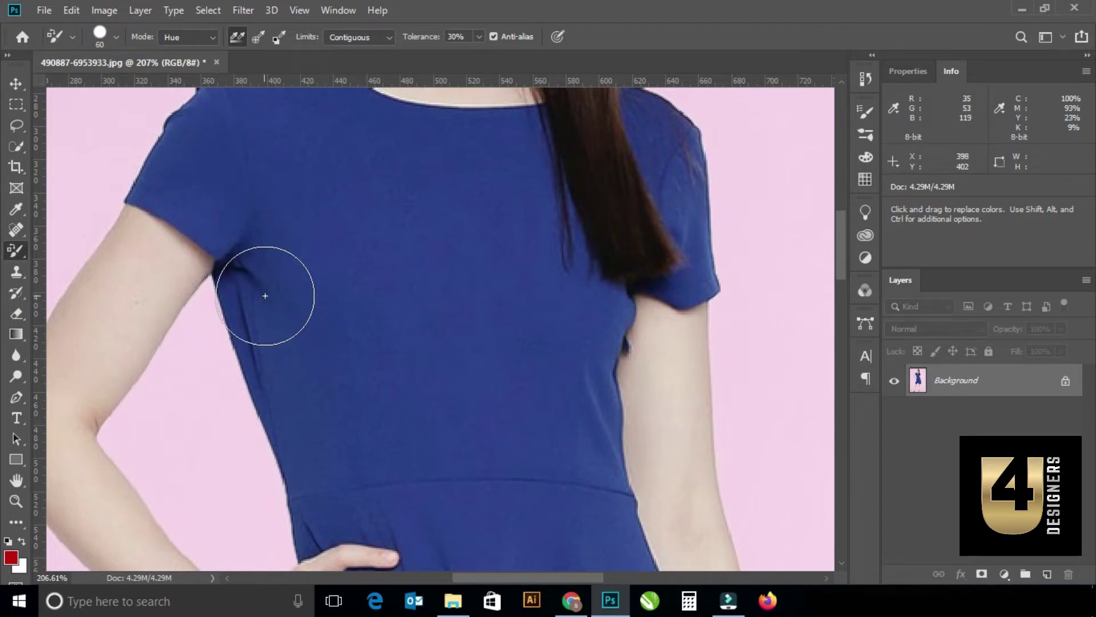
pyautogui.press('[')
pyautogui.moveTo(254, 328); pyautogui.dragTo(628, 308)
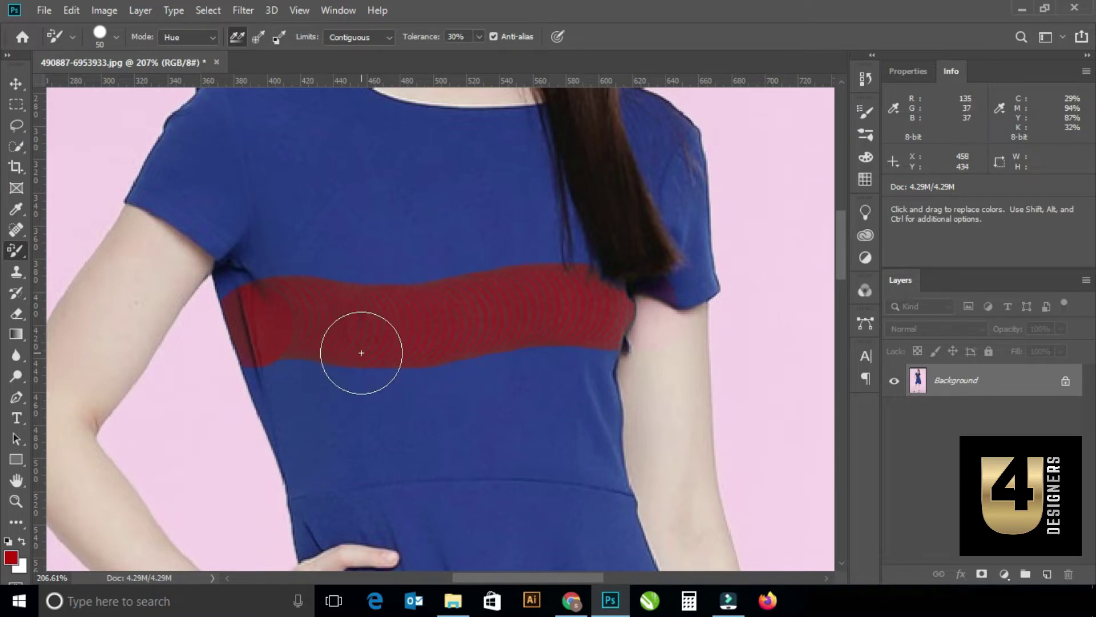
# - Lower brush spacing to 4% and paint a second red band over the upper bodice and shoulder
pyautogui.rightClick(489, 221)
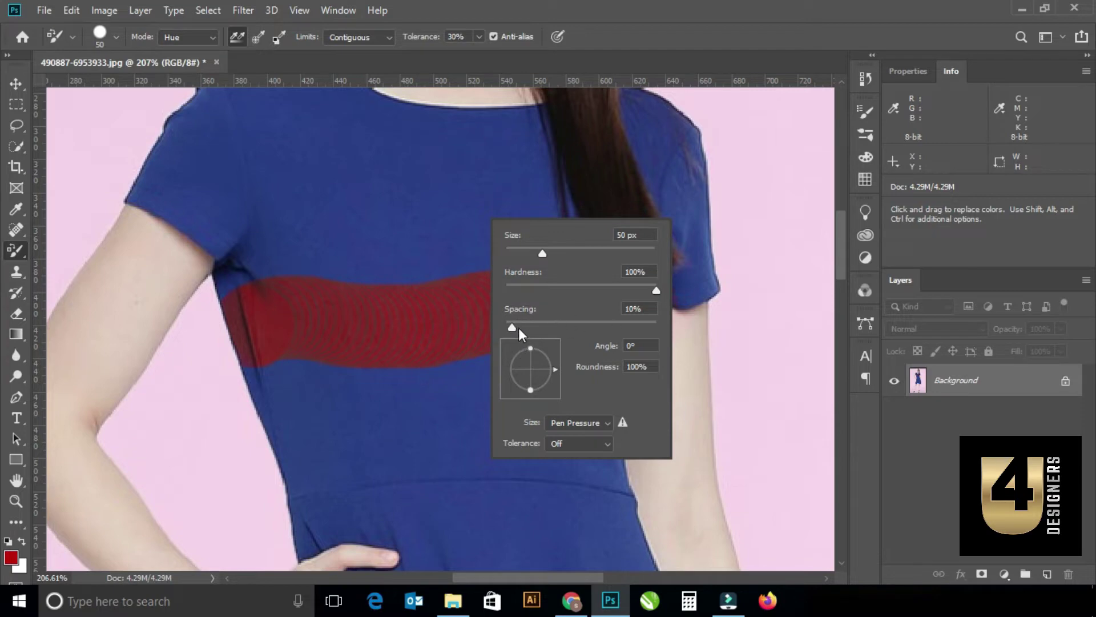
pyautogui.moveTo(512, 326); pyautogui.dragTo(508, 325)
pyautogui.moveTo(253, 234)
pyautogui.mouseDown()
pyautogui.moveTo(304, 221)
pyautogui.moveTo(428, 230)
pyautogui.moveTo(497, 215)
pyautogui.moveTo(624, 215)
pyautogui.moveTo(734, 191)
pyautogui.mouseUp()
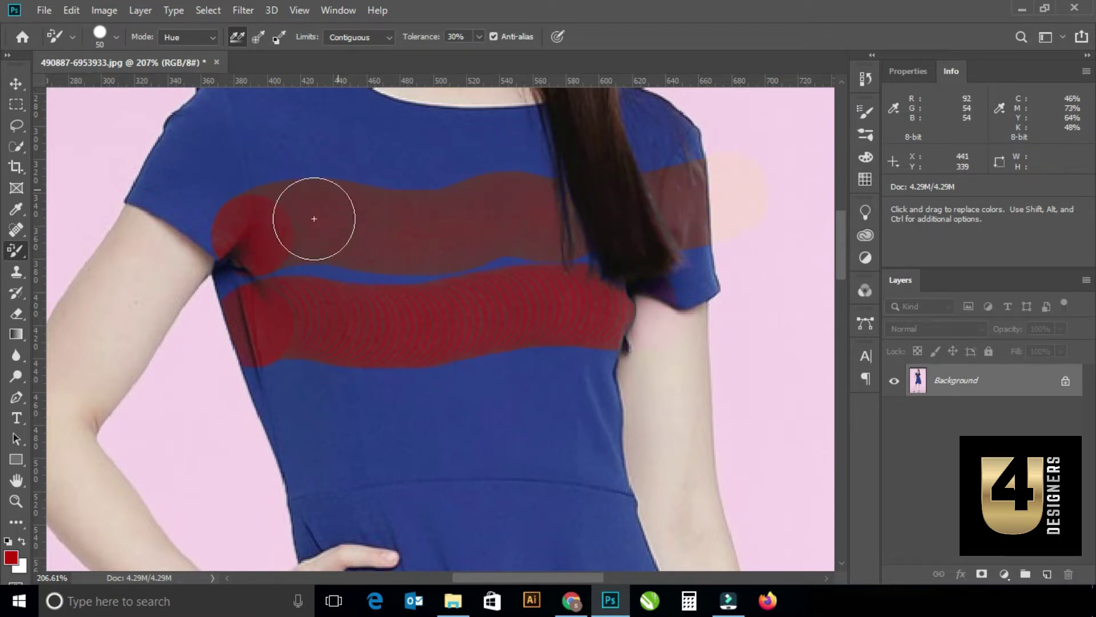
pyautogui.moveTo(314, 219)
pyautogui.mouseDown()
pyautogui.moveTo(245, 223)
pyautogui.moveTo(256, 238)
pyautogui.moveTo(644, 216)
pyautogui.moveTo(548, 310)
pyautogui.mouseUp()
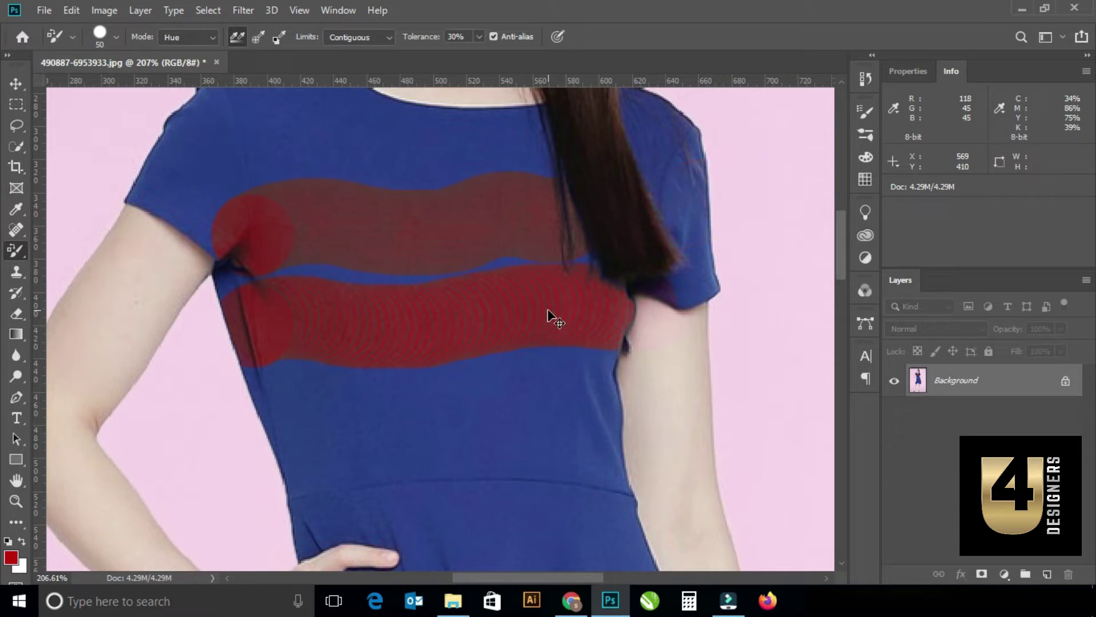
pyautogui.click(214, 36)
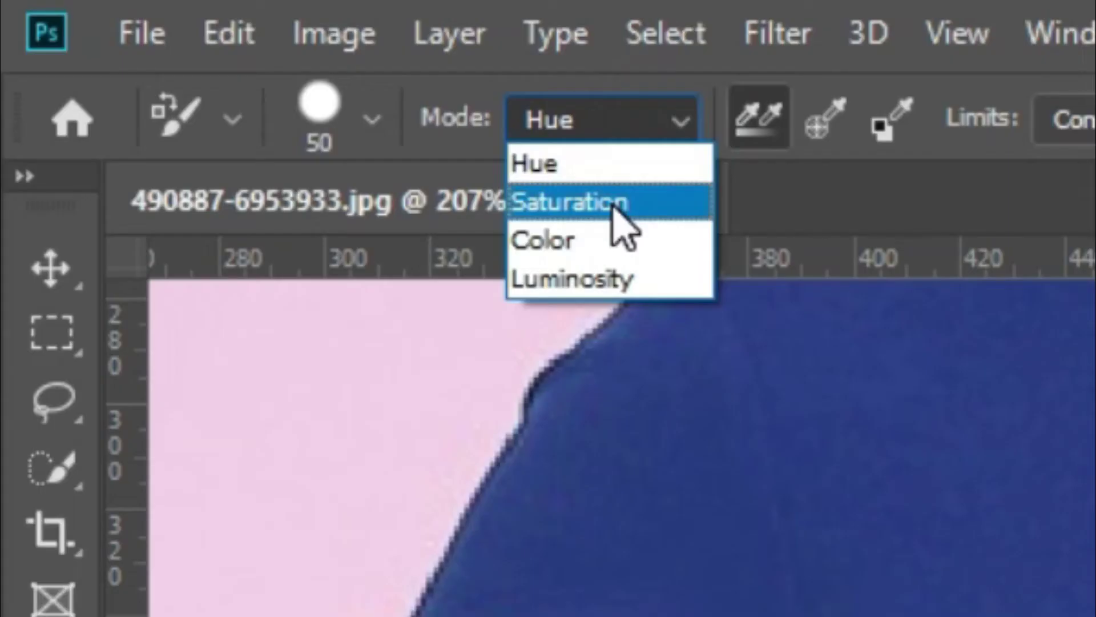
# - Set Saturation mode with a red foreground colour and brush across the shirt chest
pyautogui.click(613, 206)
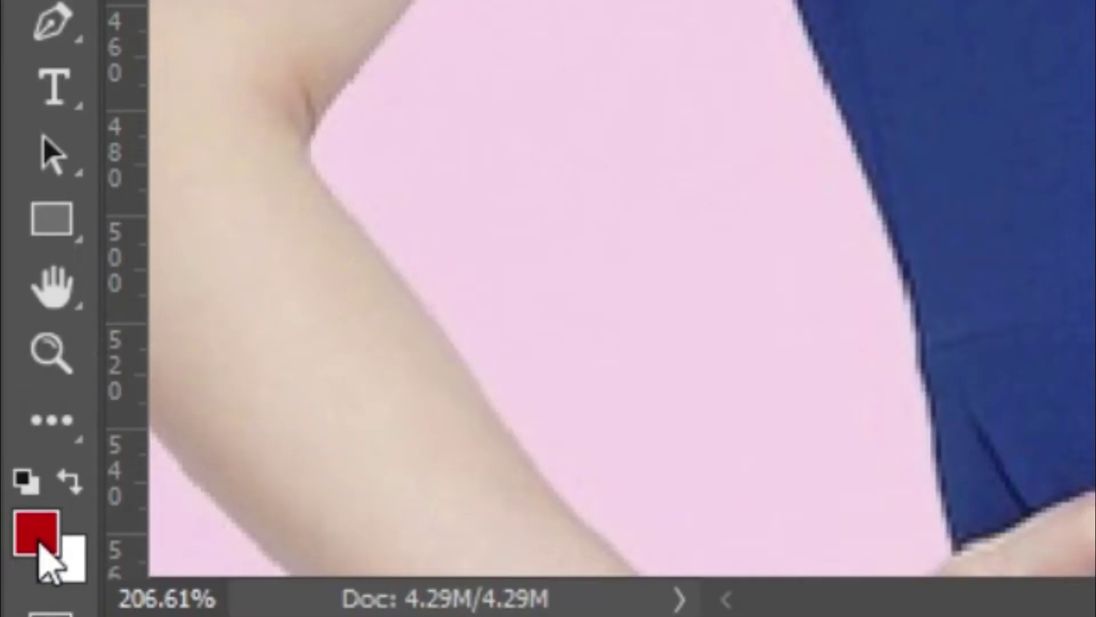
pyautogui.click(40, 540)
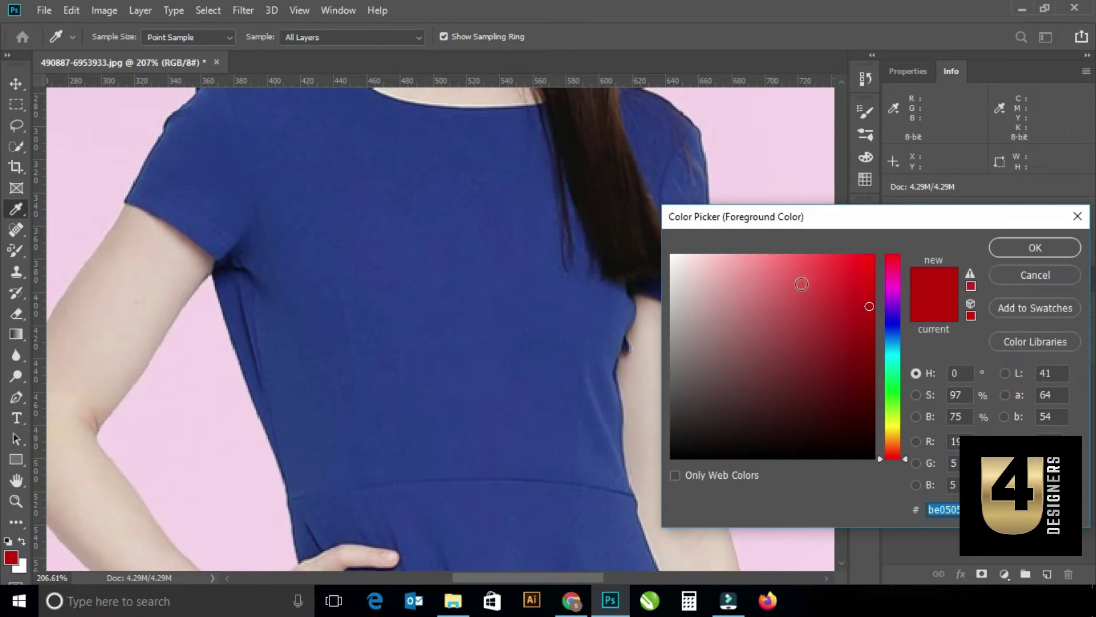
pyautogui.click(1015, 249)
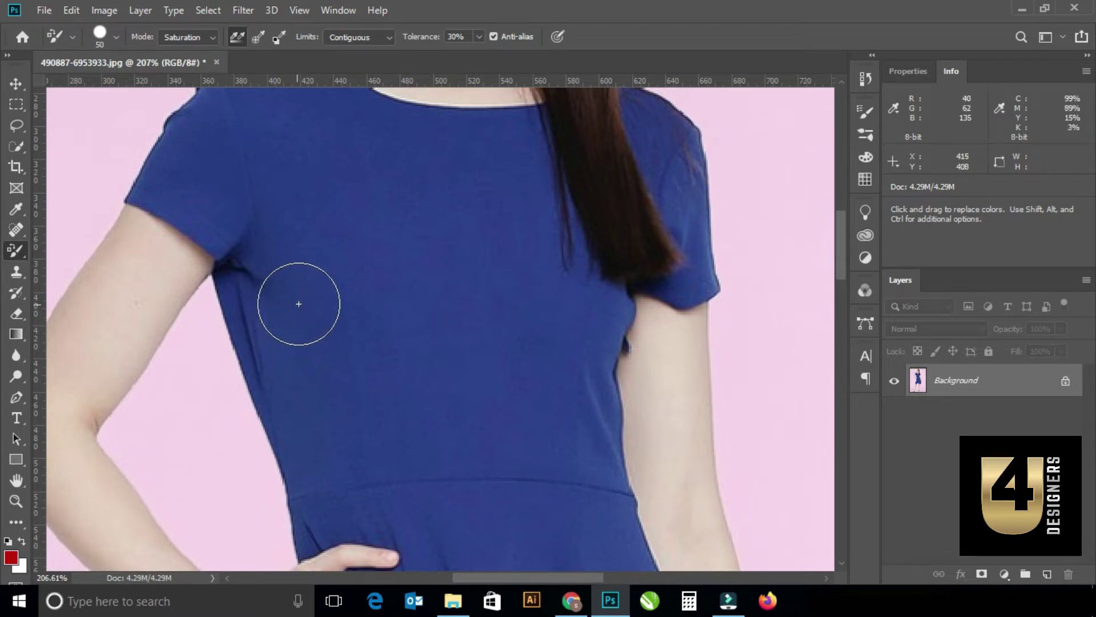
pyautogui.moveTo(298, 304)
pyautogui.mouseDown()
pyautogui.moveTo(348, 296)
pyautogui.moveTo(399, 321)
pyautogui.moveTo(465, 310)
pyautogui.moveTo(537, 320)
pyautogui.moveTo(502, 360)
pyautogui.moveTo(331, 384)
pyautogui.moveTo(252, 318)
pyautogui.moveTo(277, 362)
pyautogui.moveTo(524, 384)
pyautogui.mouseUp()
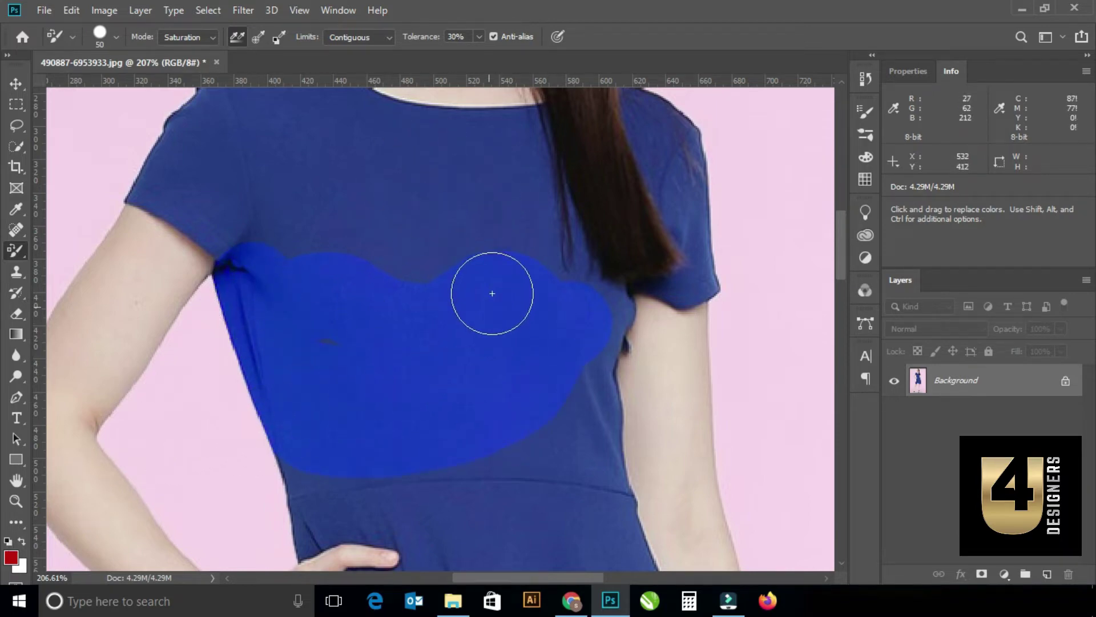
pyautogui.moveTo(572, 387)
pyautogui.mouseDown()
pyautogui.moveTo(614, 315)
pyautogui.moveTo(602, 330)
pyautogui.moveTo(602, 460)
pyautogui.moveTo(374, 509)
pyautogui.moveTo(310, 465)
pyautogui.moveTo(345, 321)
pyautogui.moveTo(350, 350)
pyautogui.moveTo(312, 335)
pyautogui.moveTo(382, 345)
pyautogui.moveTo(392, 379)
pyautogui.moveTo(474, 384)
pyautogui.moveTo(513, 346)
pyautogui.mouseUp()
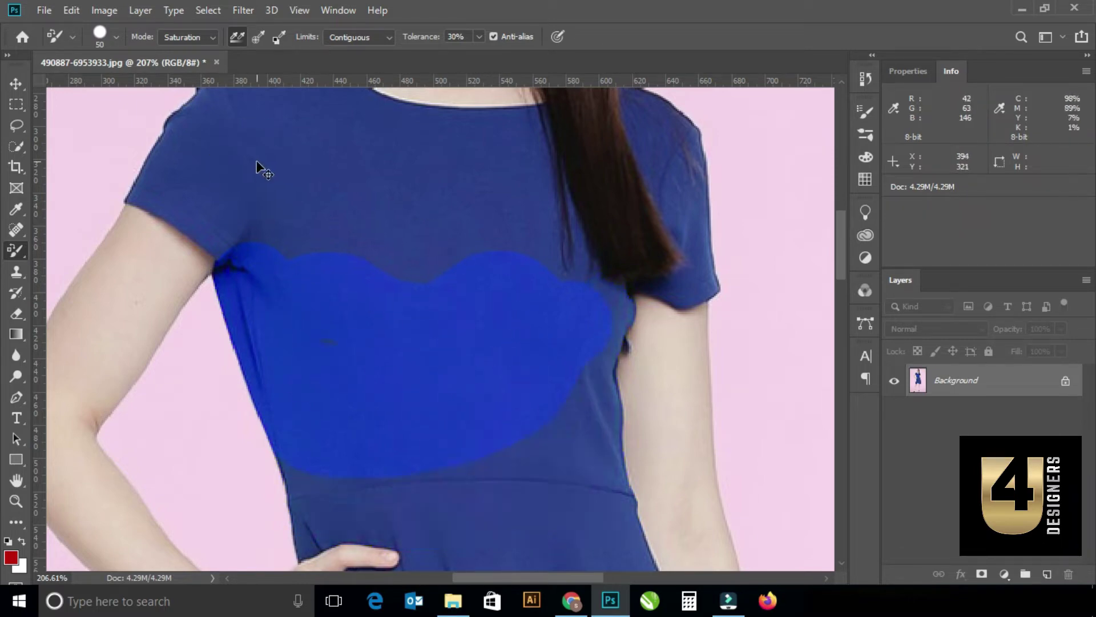
# - Switch replacement to Color mode and paint the shirt side under the armpit red
pyautogui.click(213, 39)
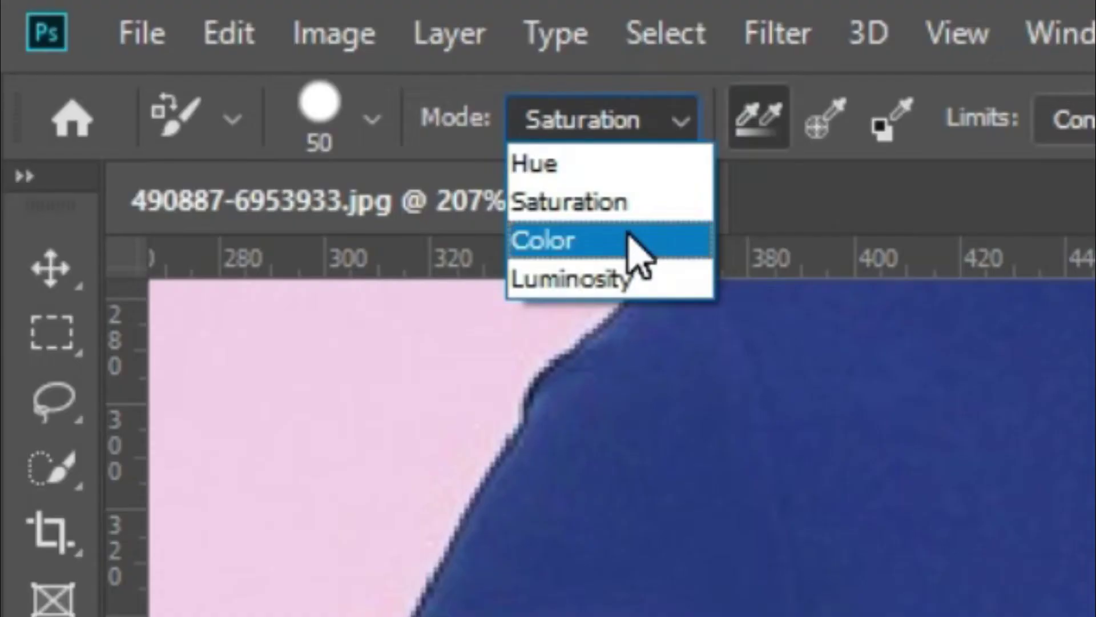
pyautogui.click(628, 240)
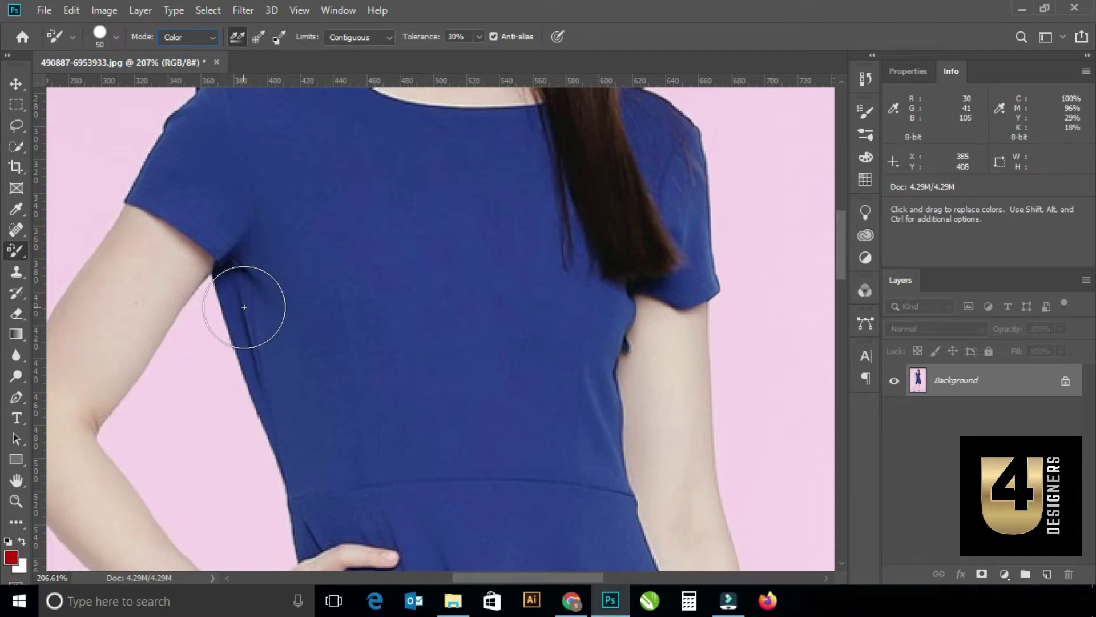
pyautogui.moveTo(254, 288)
pyautogui.mouseDown()
pyautogui.moveTo(314, 443)
pyautogui.moveTo(362, 435)
pyautogui.moveTo(533, 460)
pyautogui.moveTo(598, 456)
pyautogui.moveTo(599, 325)
pyautogui.moveTo(535, 427)
pyautogui.moveTo(496, 255)
pyautogui.moveTo(411, 420)
pyautogui.moveTo(336, 380)
pyautogui.moveTo(309, 242)
pyautogui.moveTo(282, 255)
pyautogui.moveTo(152, 176)
pyautogui.moveTo(232, 245)
pyautogui.moveTo(208, 171)
pyautogui.moveTo(221, 128)
pyautogui.moveTo(446, 244)
pyautogui.moveTo(347, 113)
pyautogui.mouseUp()
# - Inspect the red Color-mode result, then revert the dress to blue
pyautogui.scroll(-3, 259, 193)
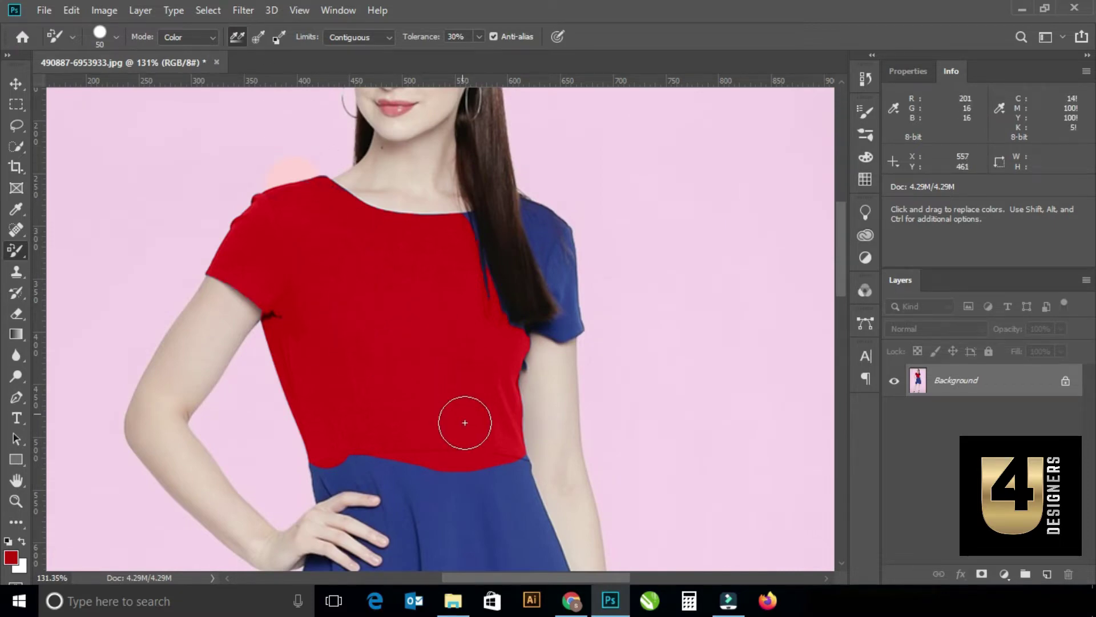
pyautogui.scroll(4, 308, 169)
pyautogui.scroll(2, 329, 206)
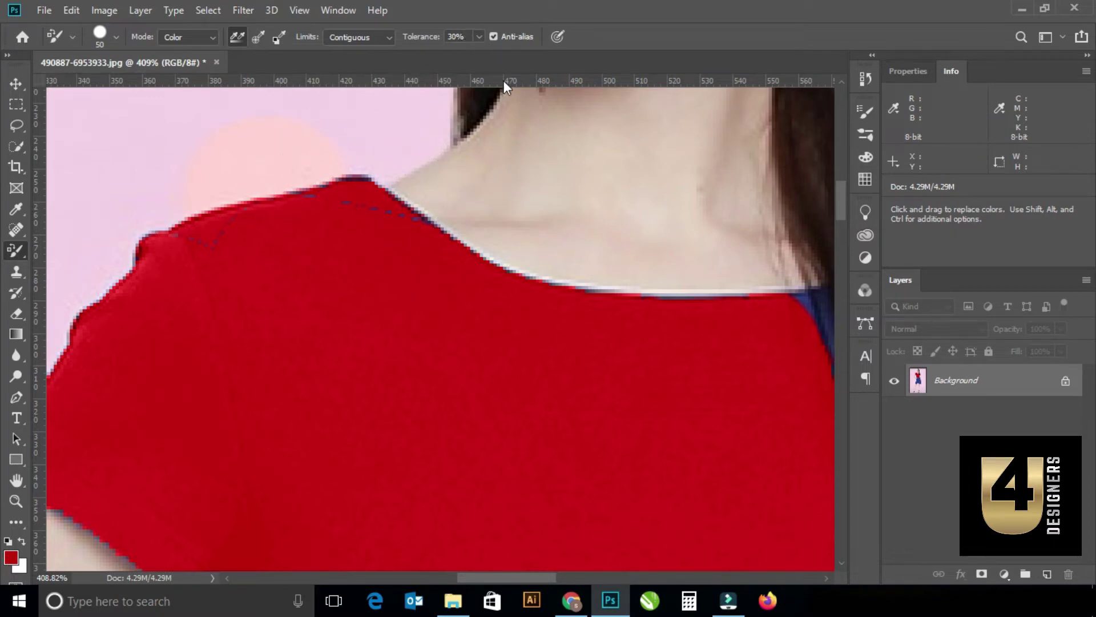
pyautogui.scroll(-4, 288, 172)
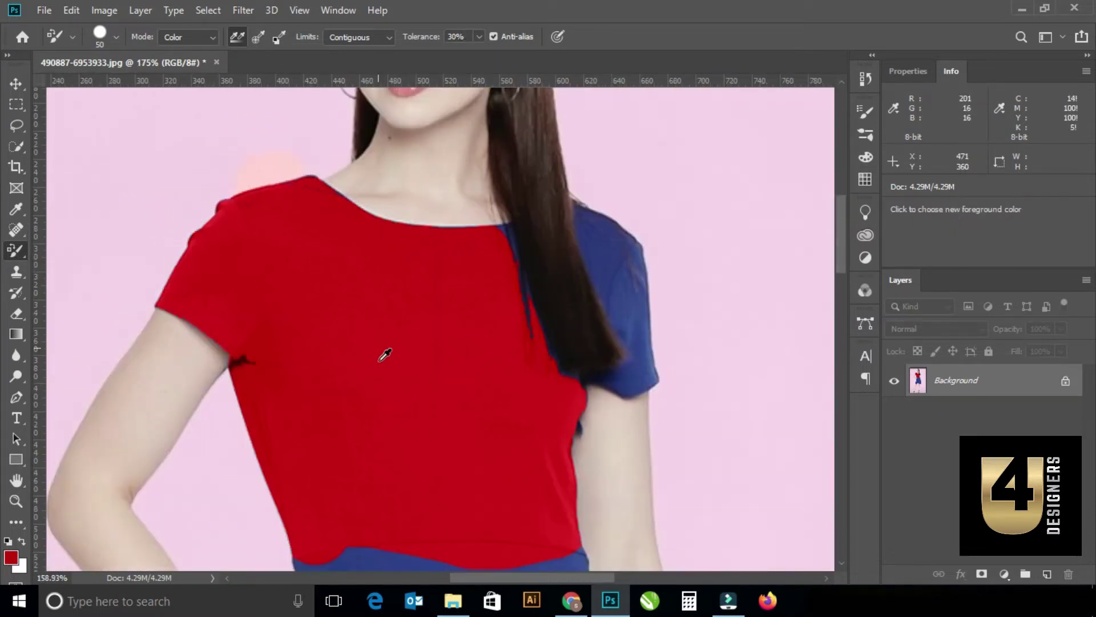
pyautogui.scroll(1, 399, 448)
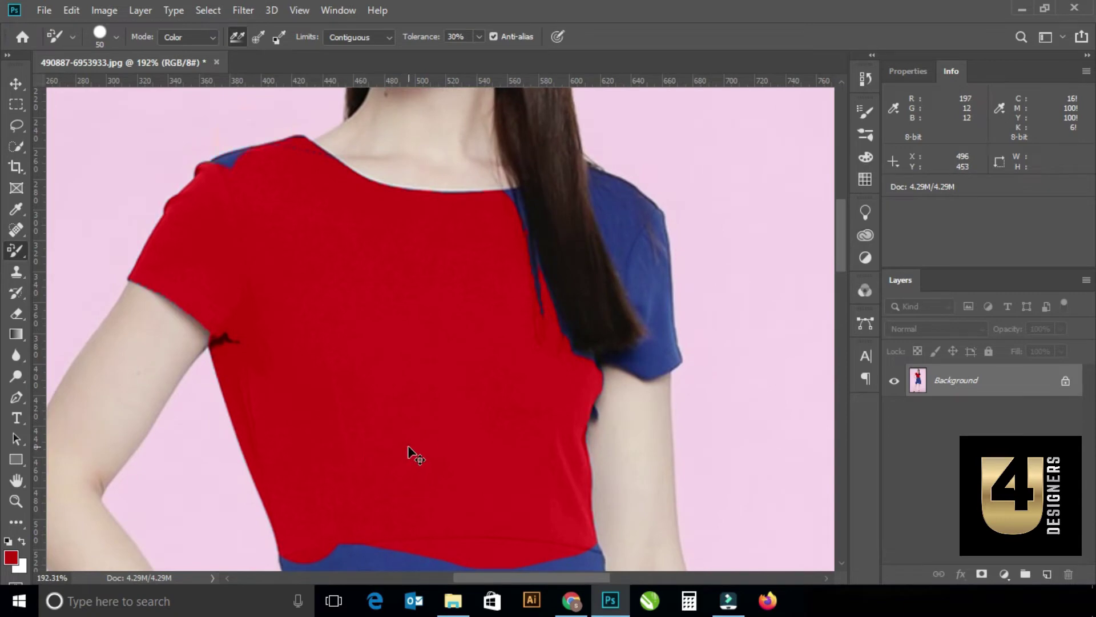
pyautogui.press('F12')
pyautogui.click(212, 37)
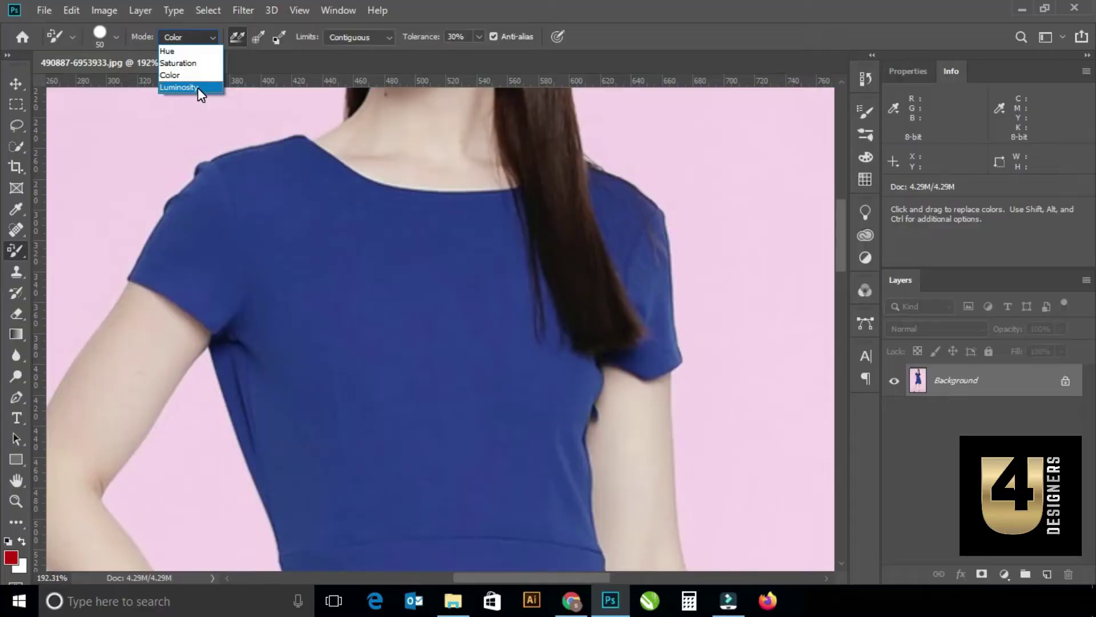
# - Switch to Luminosity mode, test it on the dress, and undo the darkened patch
pyautogui.click(197, 88)
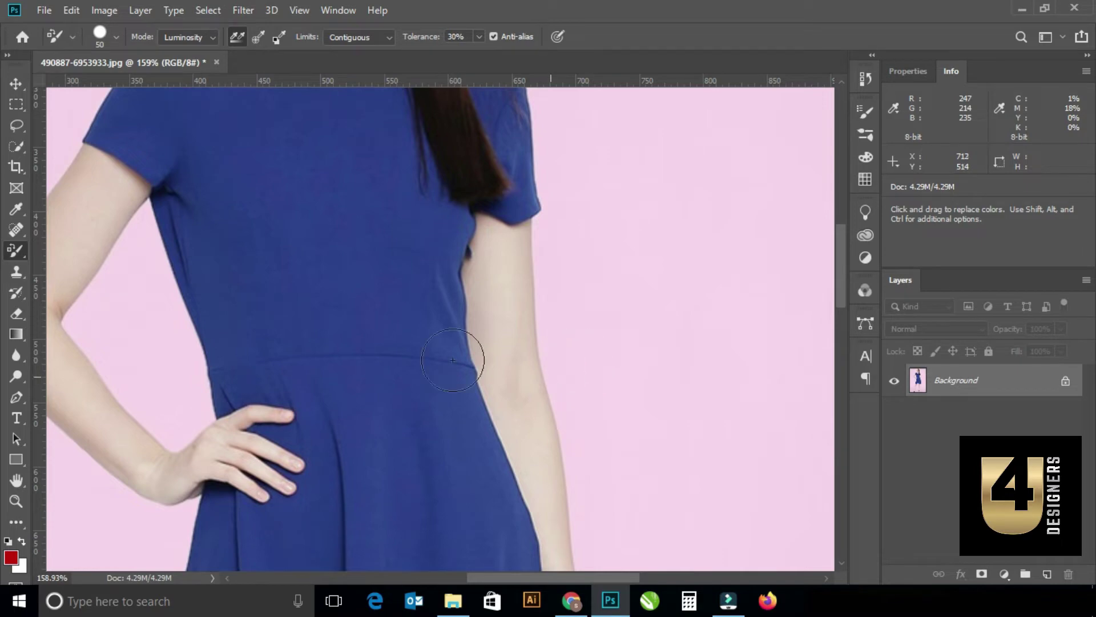
pyautogui.moveTo(325, 279)
pyautogui.mouseDown()
pyautogui.moveTo(362, 313)
pyautogui.moveTo(325, 327)
pyautogui.moveTo(282, 310)
pyautogui.moveTo(355, 316)
pyautogui.mouseUp()
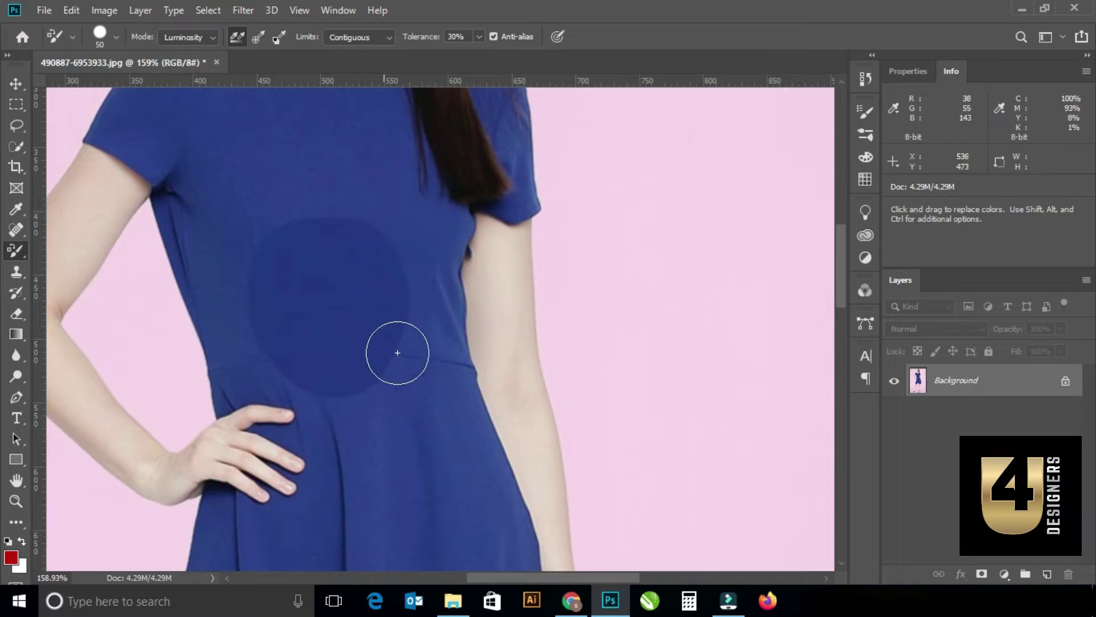
pyautogui.hotkey('ctrl', 'z')
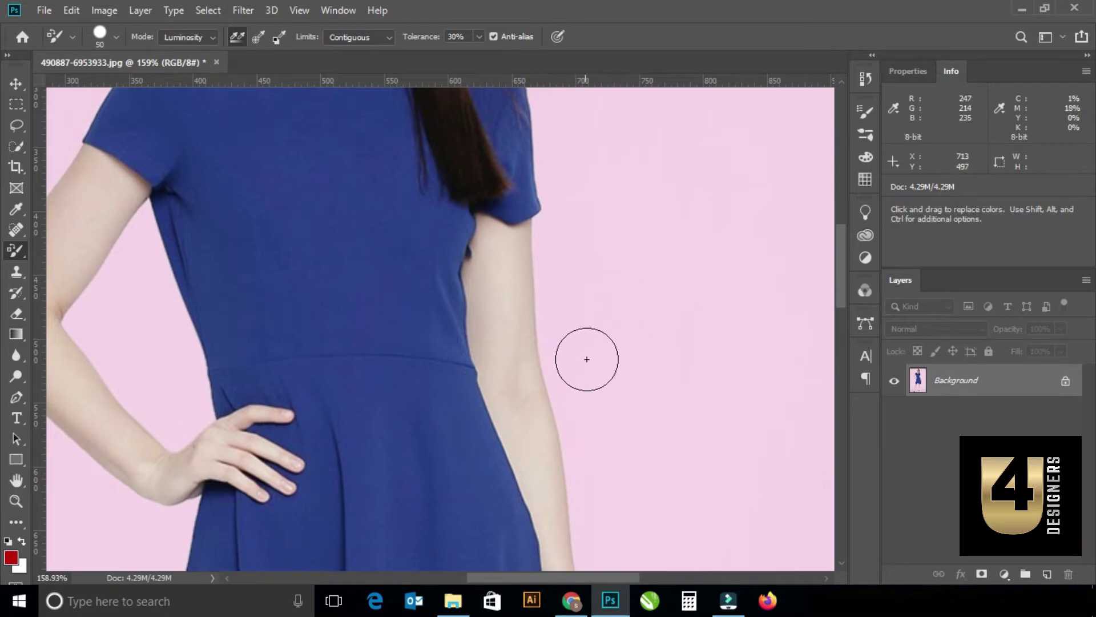
# - Test Luminosity replacement on the pink background and arm, leaving a dark blob
pyautogui.moveTo(599, 312); pyautogui.dragTo(567, 304)
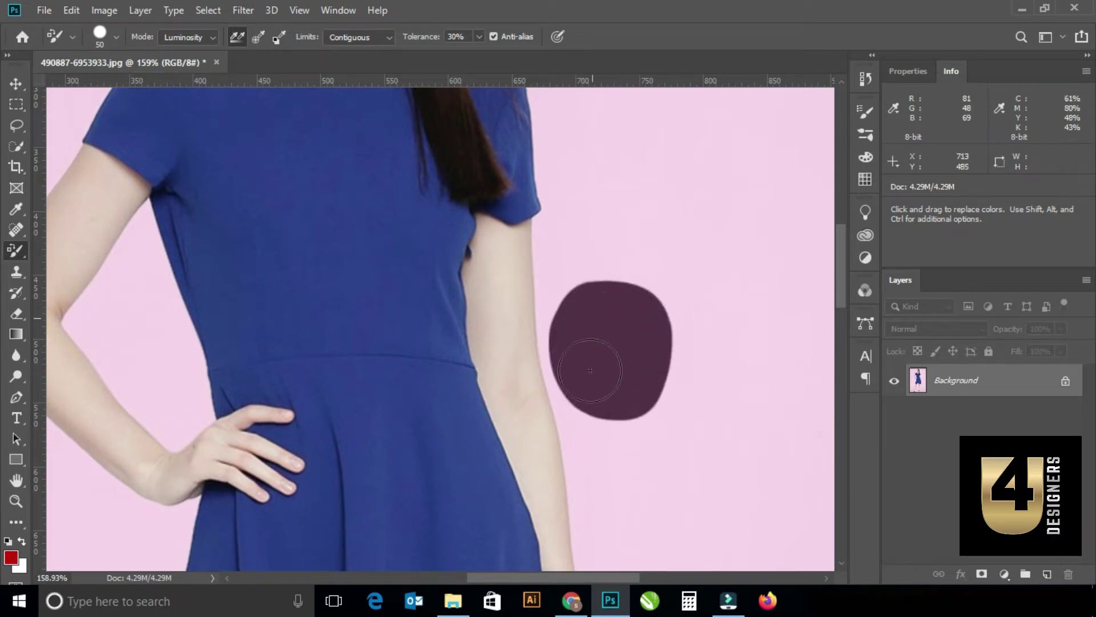
pyautogui.moveTo(567, 305); pyautogui.dragTo(571, 425)
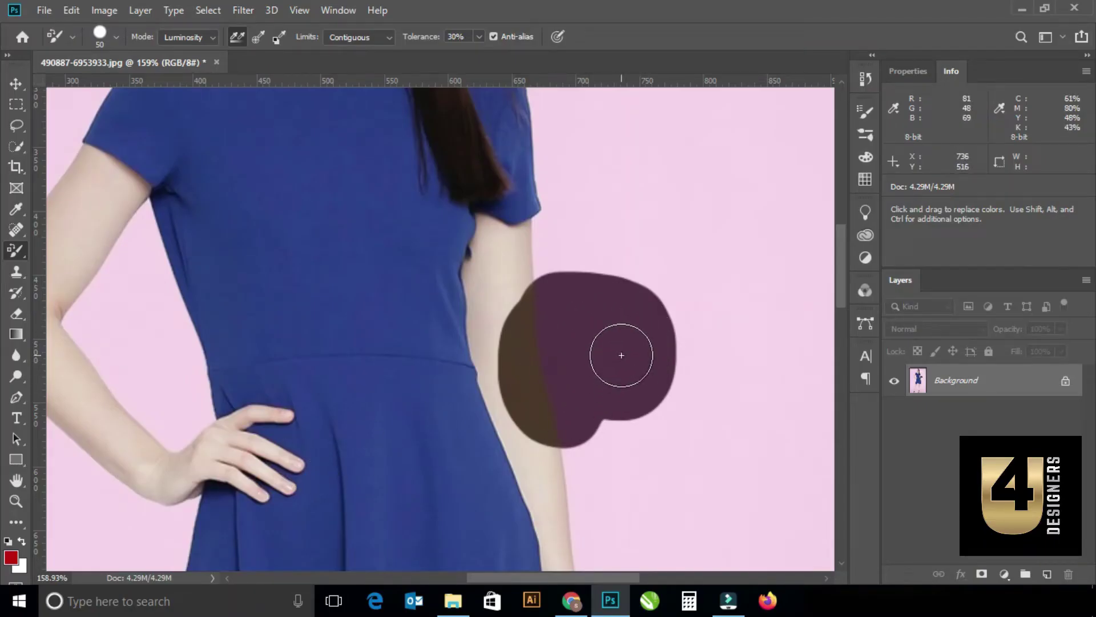
pyautogui.scroll(-5, 514, 347)
pyautogui.scroll(-1, 521, 368)
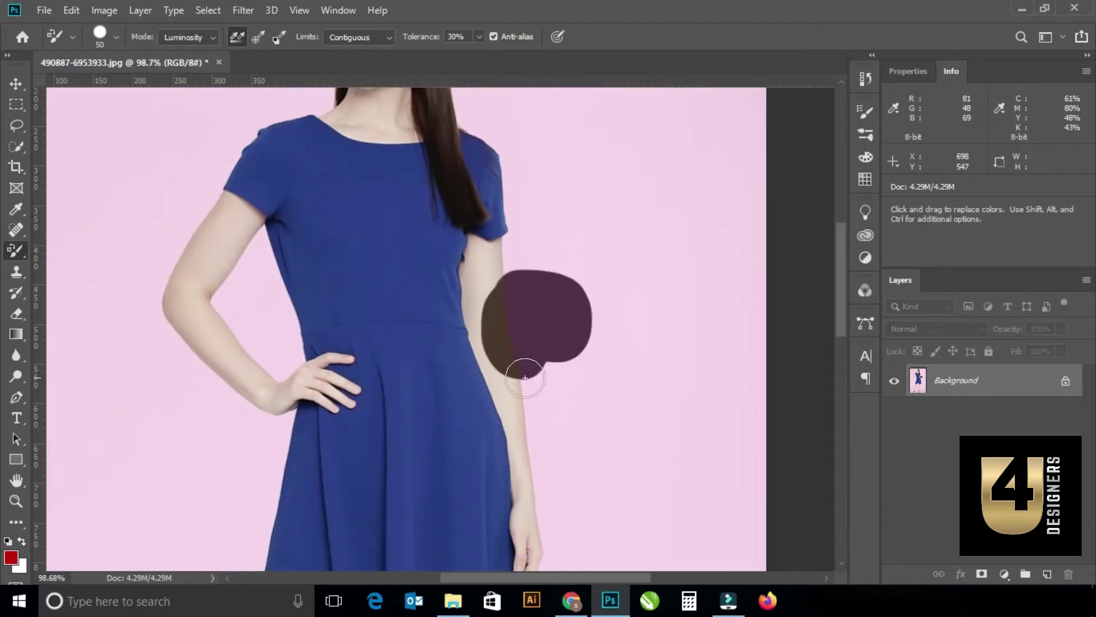
pyautogui.scroll(3, 587, 233)
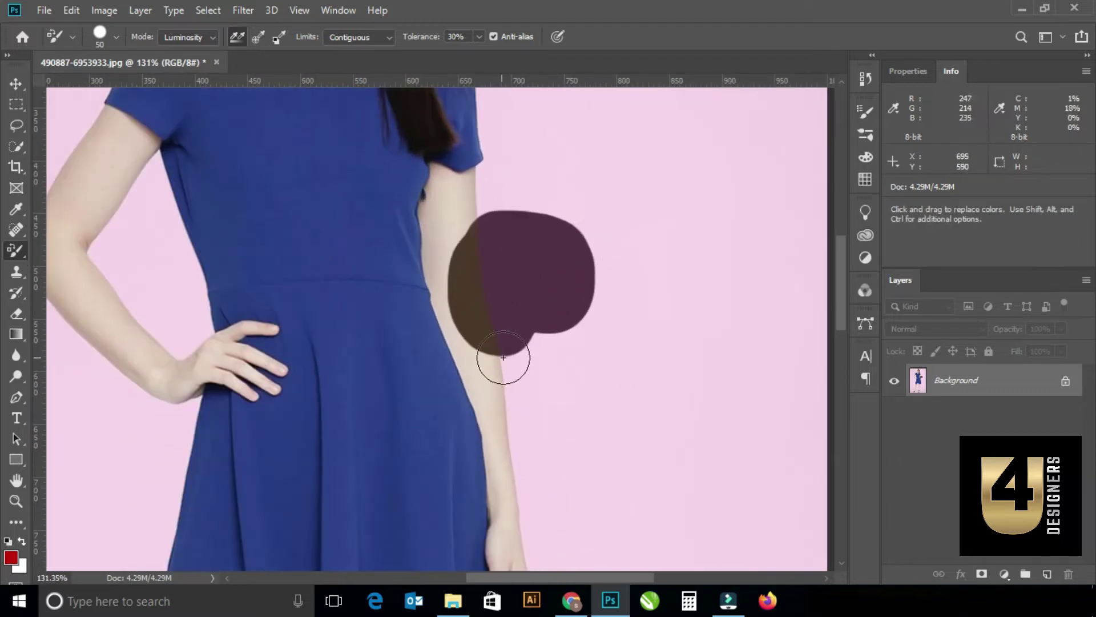
pyautogui.scroll(-2, 380, 356)
pyautogui.scroll(-2, 559, 303)
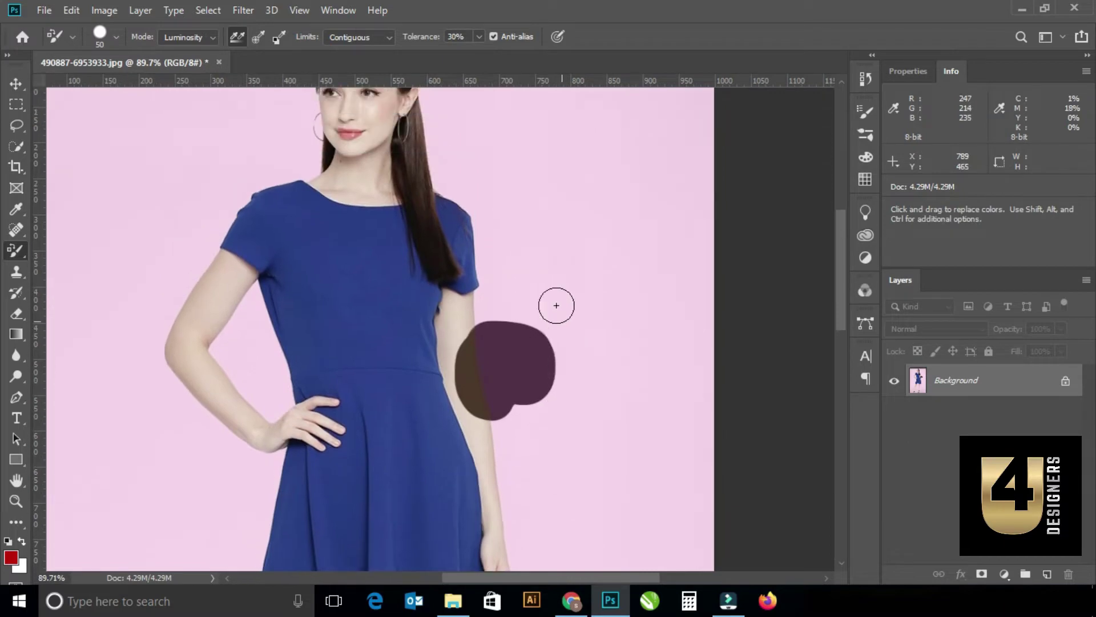
pyautogui.scroll(-1, 553, 308)
pyautogui.scroll(3, 516, 379)
pyautogui.scroll(1, 519, 385)
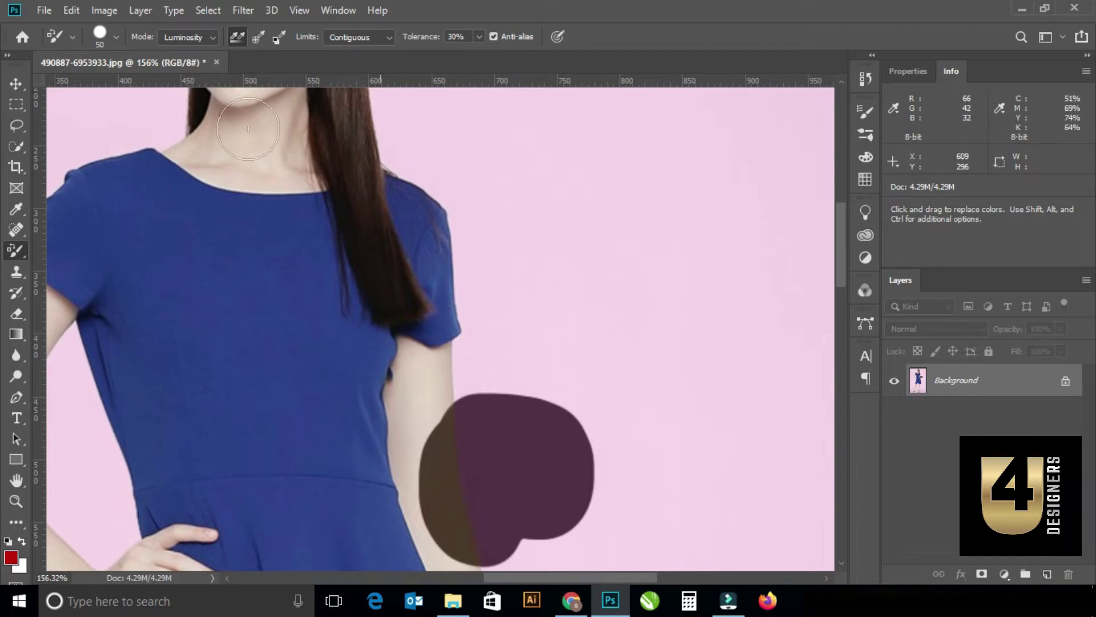
# - Set the replacement mode back to Color and review the image
pyautogui.click(214, 37)
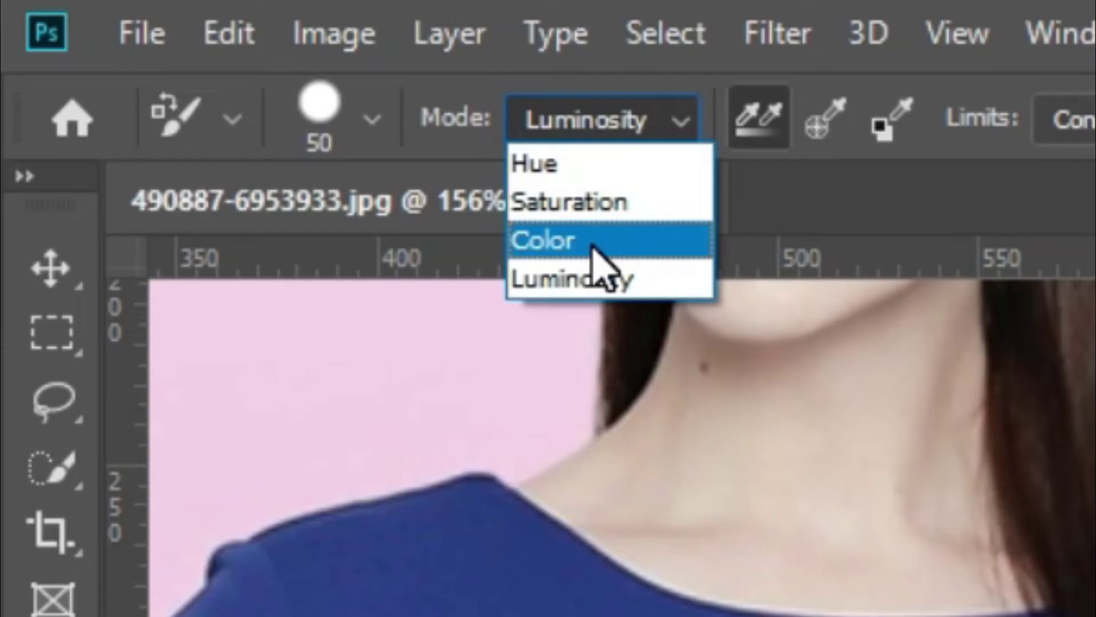
pyautogui.click(186, 77)
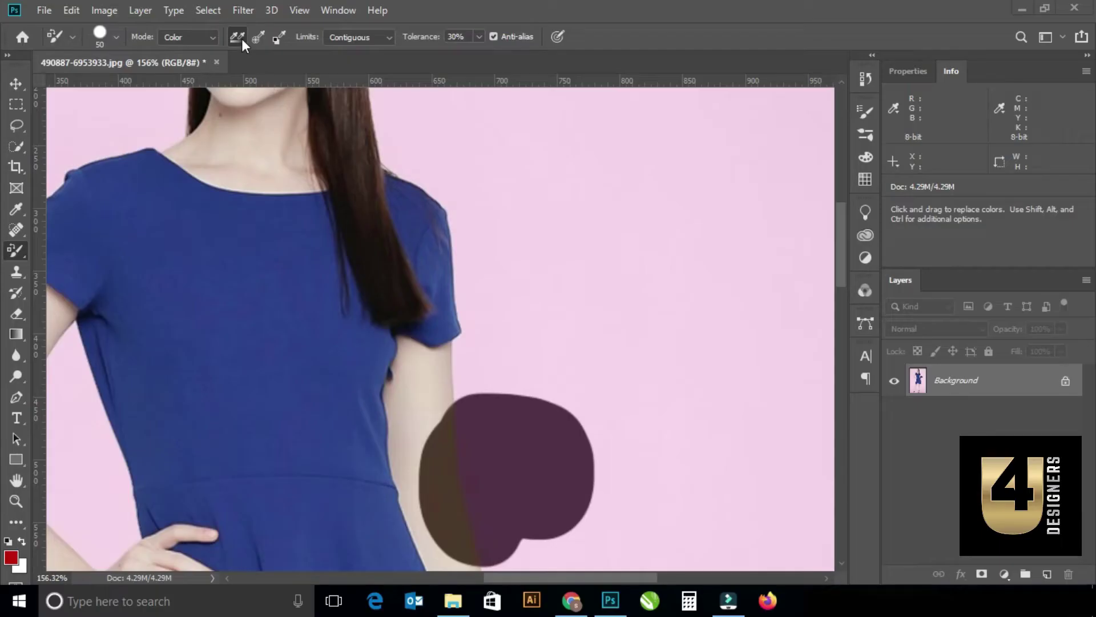
pyautogui.scroll(-2, 520, 327)
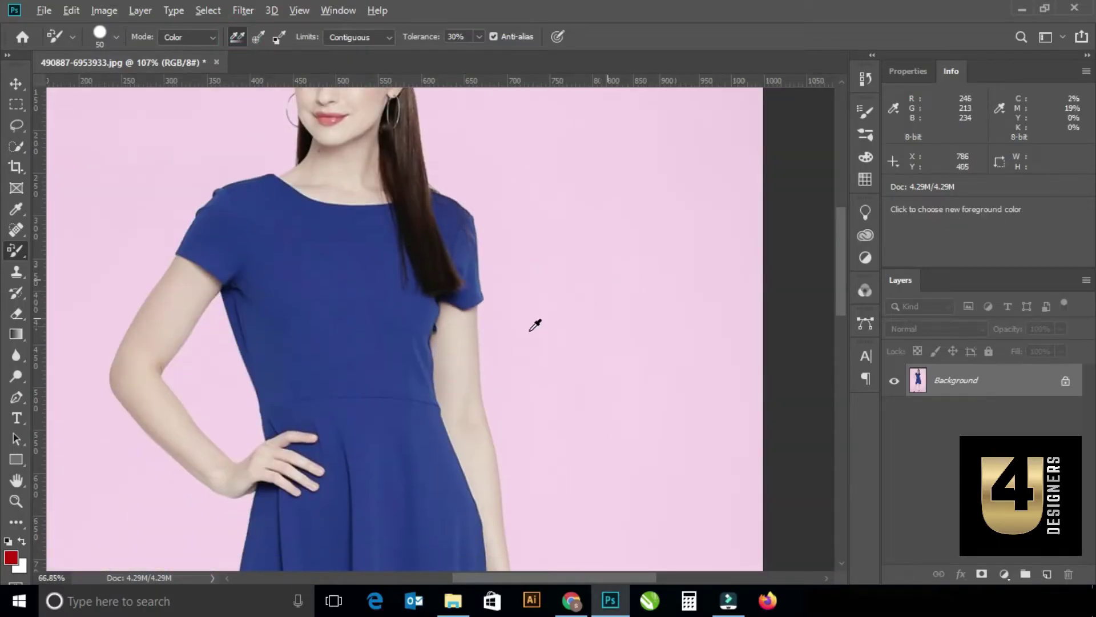
pyautogui.scroll(-2, 403, 352)
pyautogui.scroll(2, 403, 352)
pyautogui.scroll(1, 443, 299)
pyautogui.scroll(1, 386, 215)
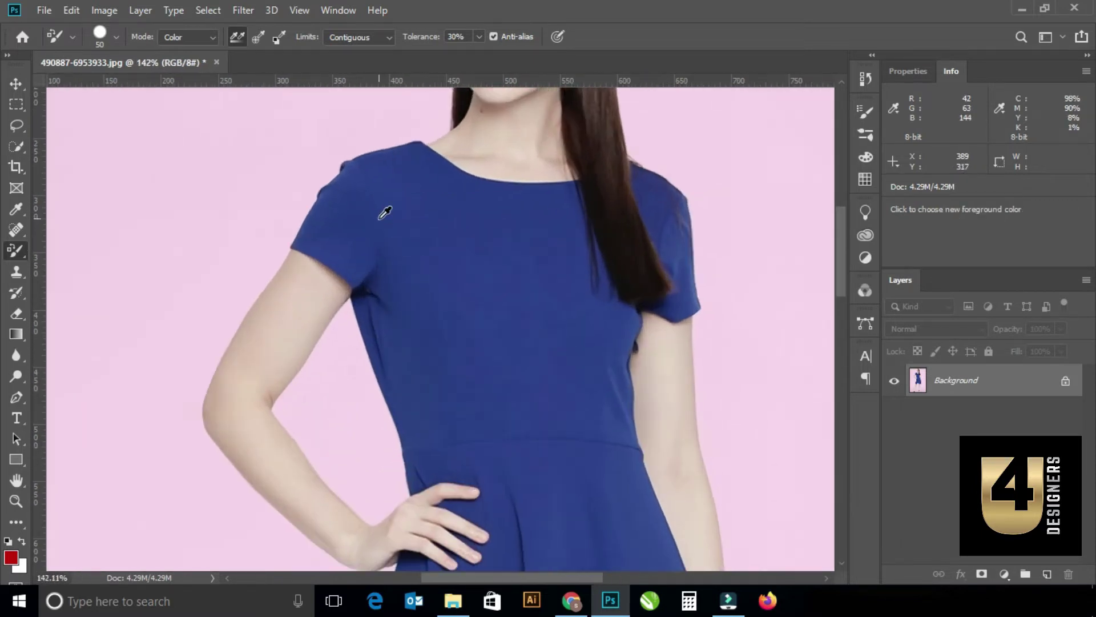
pyautogui.scroll(1, 385, 213)
# - Recolour the left sleeve, dress side, chest and nearby top of the head red
pyautogui.moveTo(320, 233); pyautogui.dragTo(367, 265)
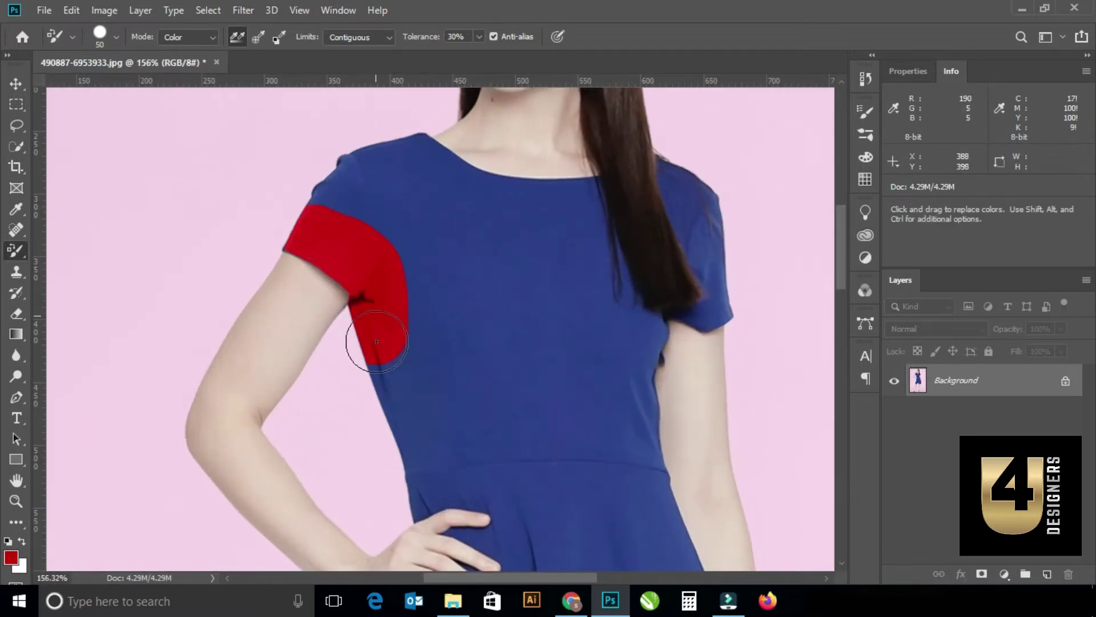
pyautogui.moveTo(406, 417); pyautogui.dragTo(425, 474)
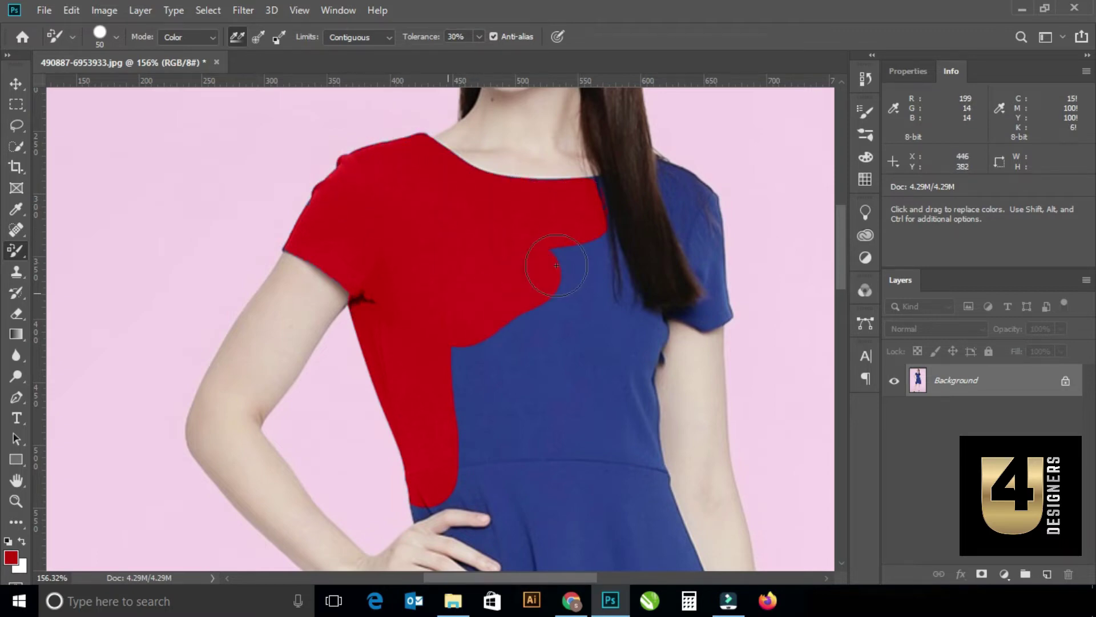
pyautogui.moveTo(556, 265); pyautogui.dragTo(550, 281)
pyautogui.scroll(-3, 529, 275)
pyautogui.scroll(2, 451, 195)
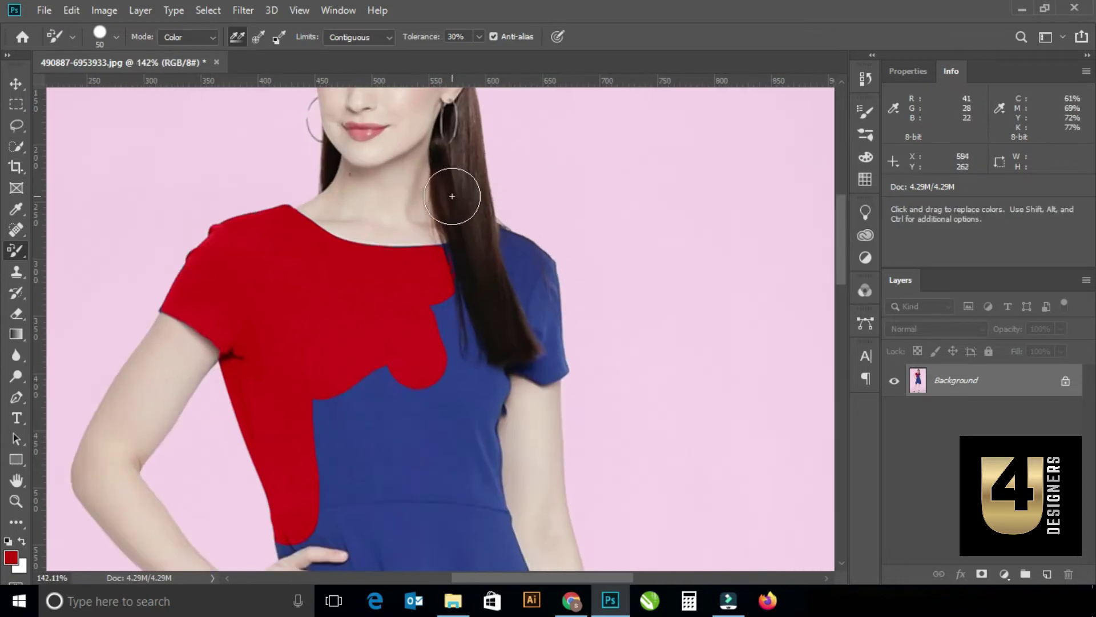
pyautogui.scroll(5, 452, 195)
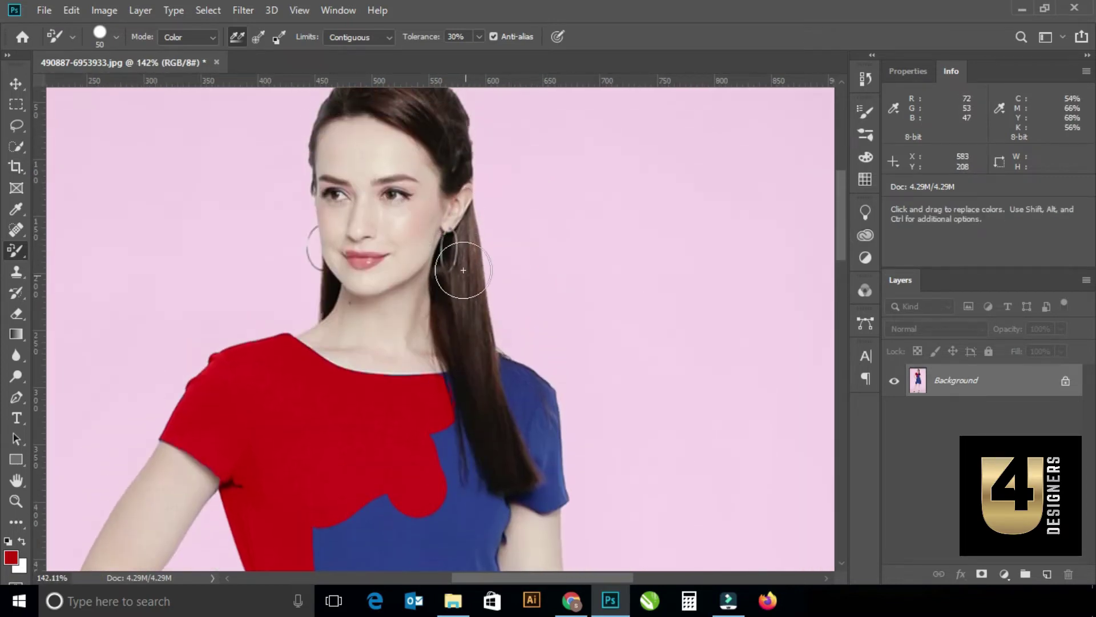
pyautogui.moveTo(463, 269); pyautogui.dragTo(509, 416)
pyautogui.scroll(3, 466, 297)
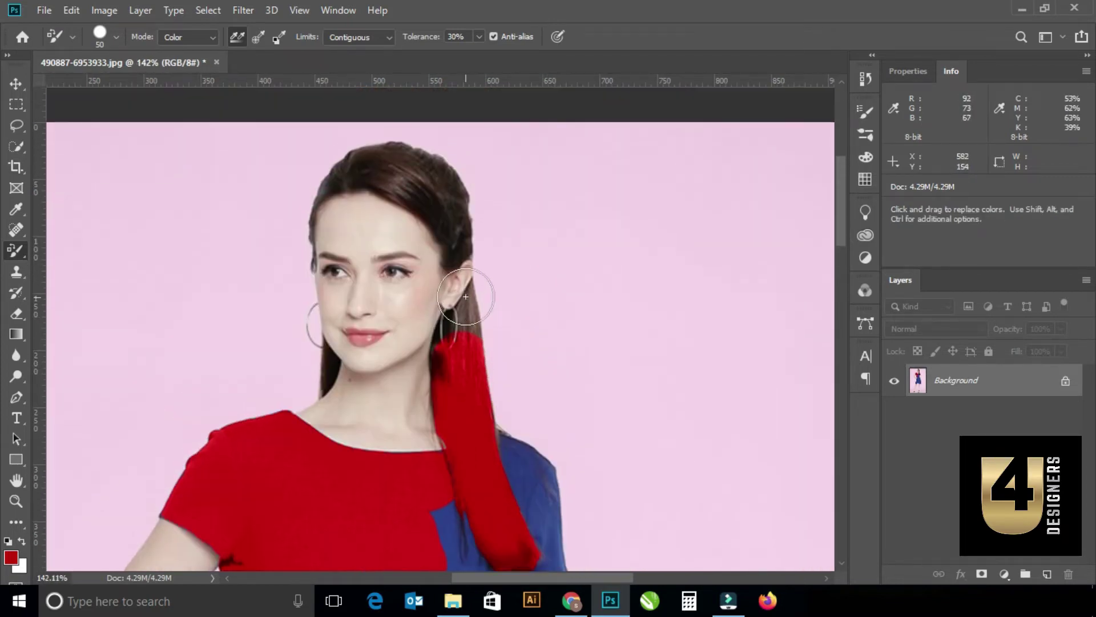
pyautogui.moveTo(466, 296)
pyautogui.mouseDown()
pyautogui.moveTo(404, 183)
pyautogui.moveTo(343, 222)
pyautogui.moveTo(399, 319)
pyautogui.moveTo(312, 370)
pyautogui.moveTo(325, 465)
pyautogui.moveTo(196, 355)
pyautogui.mouseUp()
# - Brush the blue skirt red, including its left edge and hem
pyautogui.scroll(-6, 383, 309)
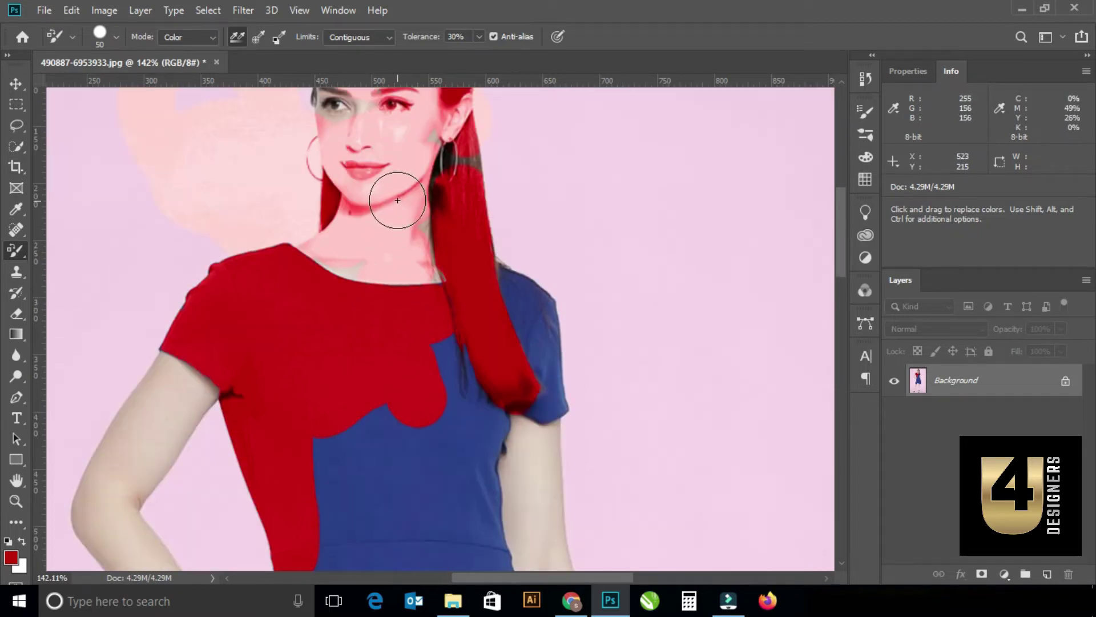
pyautogui.scroll(4, 397, 200)
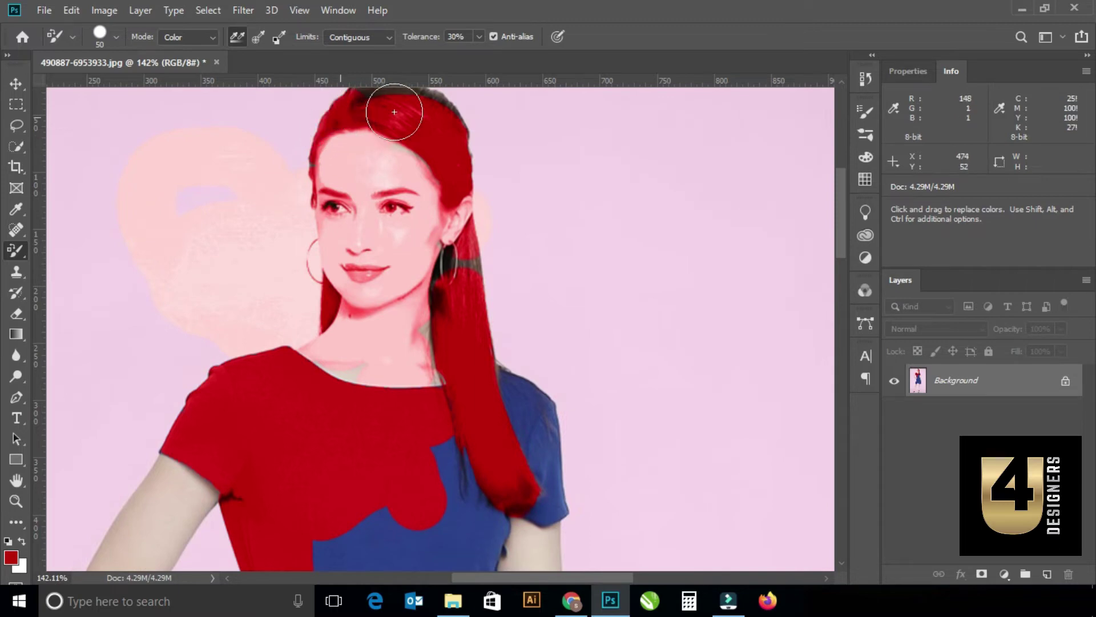
pyautogui.scroll(-10, 396, 285)
pyautogui.scroll(-1, 396, 359)
pyautogui.scroll(-1, 399, 363)
pyautogui.scroll(-1, 411, 363)
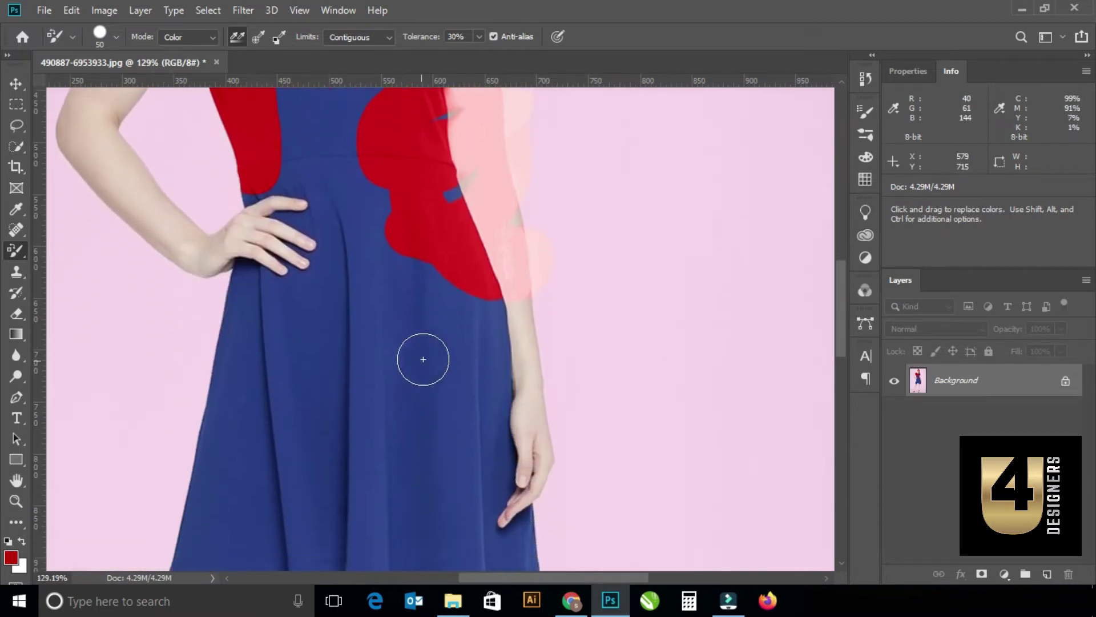
pyautogui.moveTo(458, 350)
pyautogui.mouseDown()
pyautogui.moveTo(335, 379)
pyautogui.moveTo(455, 426)
pyautogui.moveTo(550, 489)
pyautogui.mouseUp()
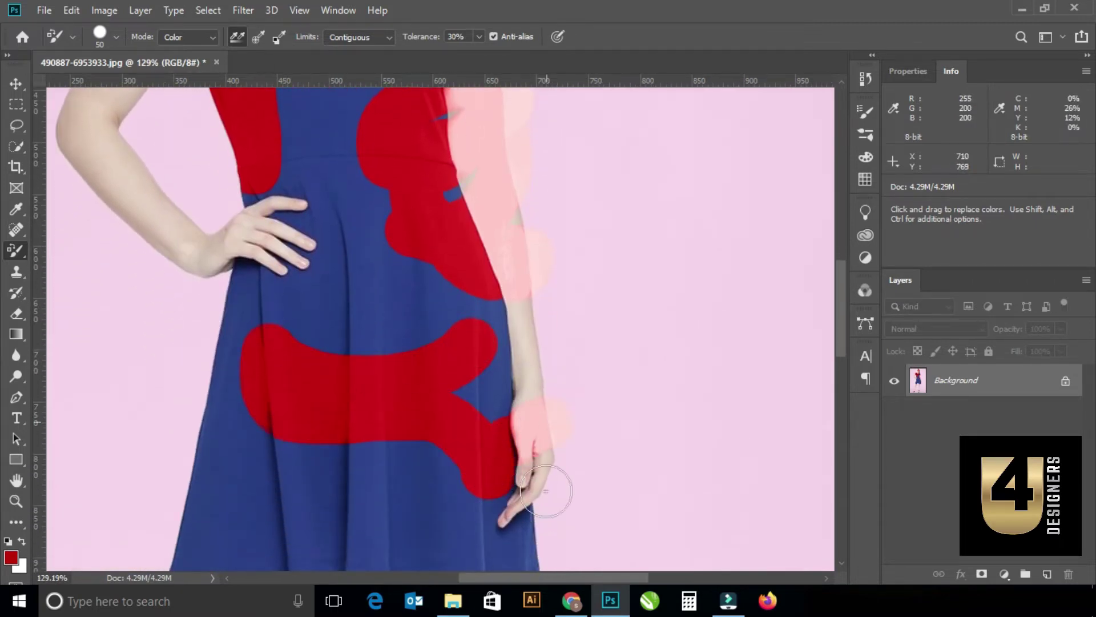
pyautogui.moveTo(414, 365)
pyautogui.mouseDown()
pyautogui.moveTo(143, 254)
pyautogui.moveTo(232, 310)
pyautogui.moveTo(501, 330)
pyautogui.moveTo(595, 380)
pyautogui.mouseUp()
pyautogui.scroll(-2, 596, 380)
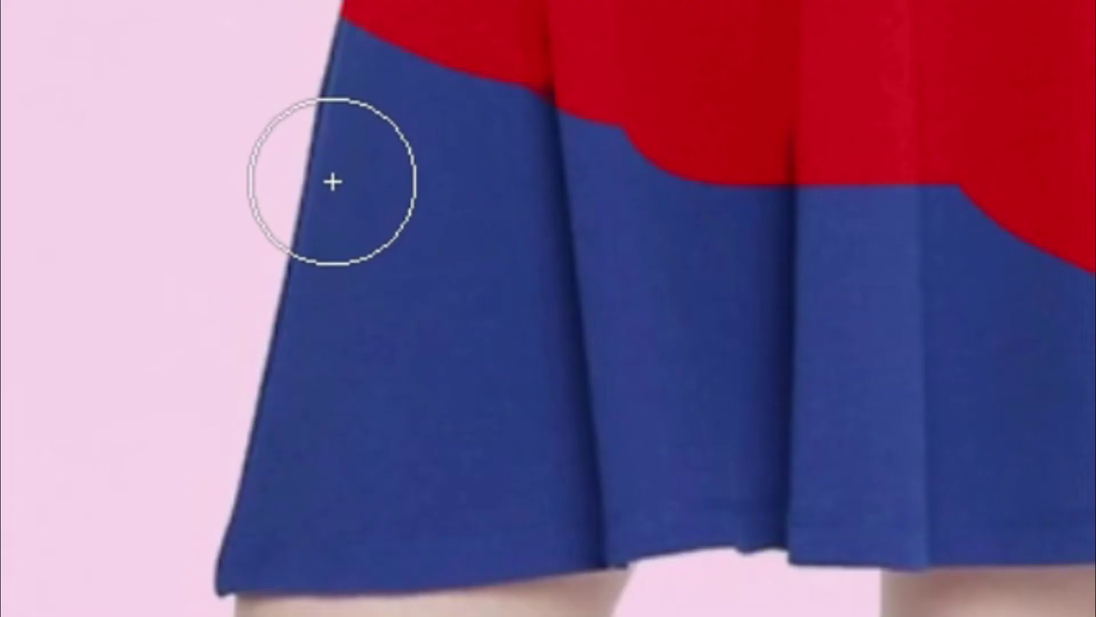
pyautogui.moveTo(335, 156)
pyautogui.mouseDown()
pyautogui.moveTo(269, 548)
pyautogui.moveTo(583, 524)
pyautogui.mouseUp()
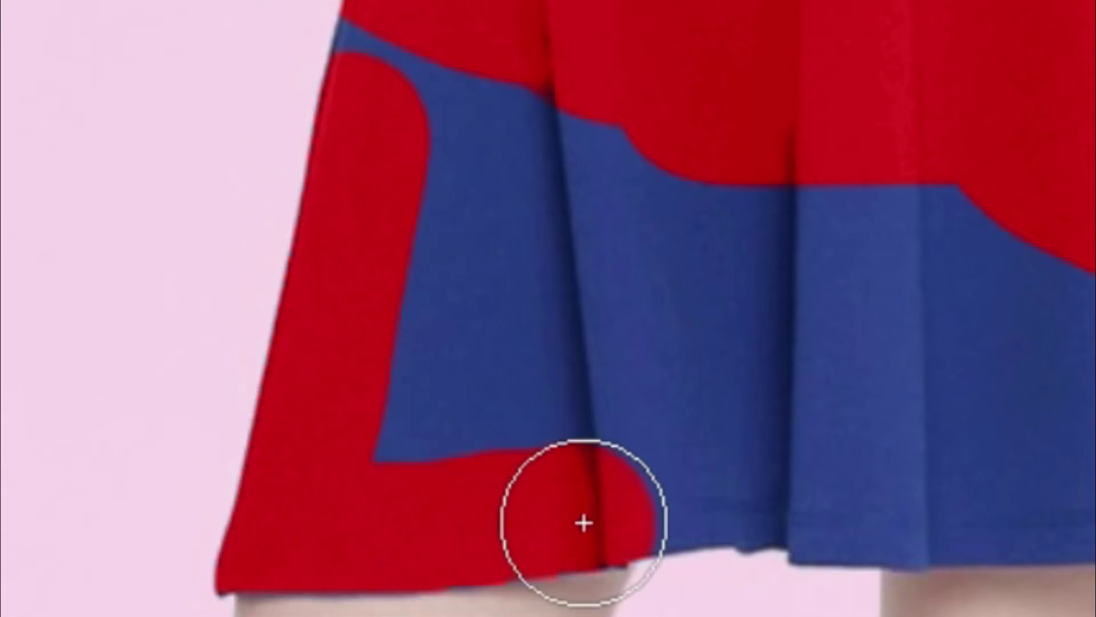
pyautogui.moveTo(325, 497)
pyautogui.mouseDown()
pyautogui.moveTo(524, 499)
pyautogui.moveTo(509, 457)
pyautogui.moveTo(461, 460)
pyautogui.moveTo(284, 411)
pyautogui.moveTo(301, 396)
pyautogui.moveTo(228, 473)
pyautogui.mouseUp()
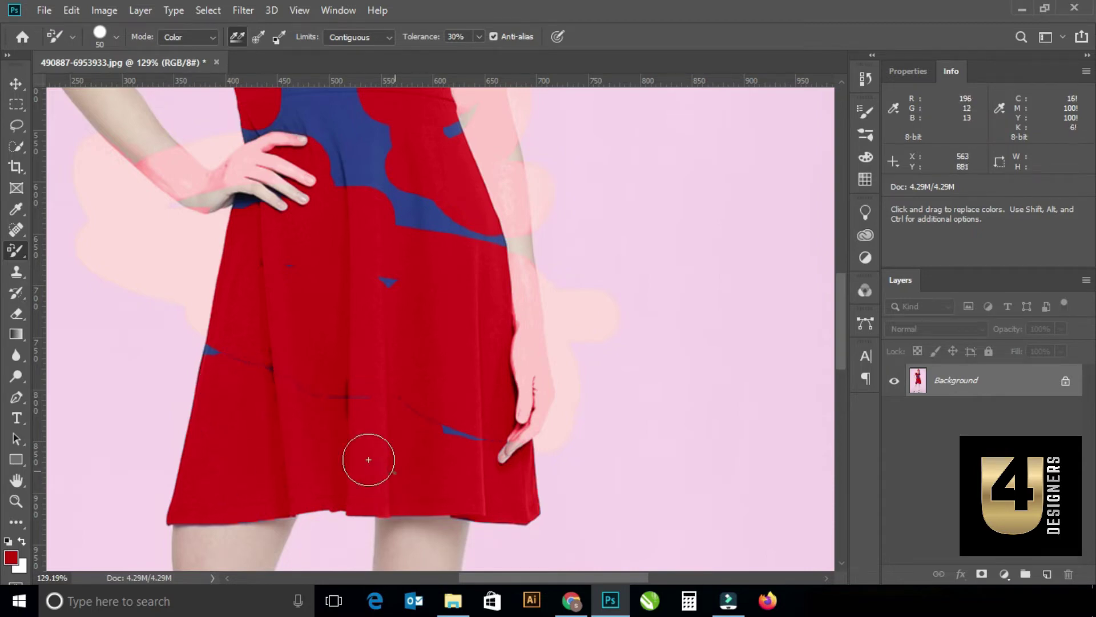
pyautogui.keyDown('alt'); pyautogui.scroll(-3, 423, 476); pyautogui.keyUp('alt')
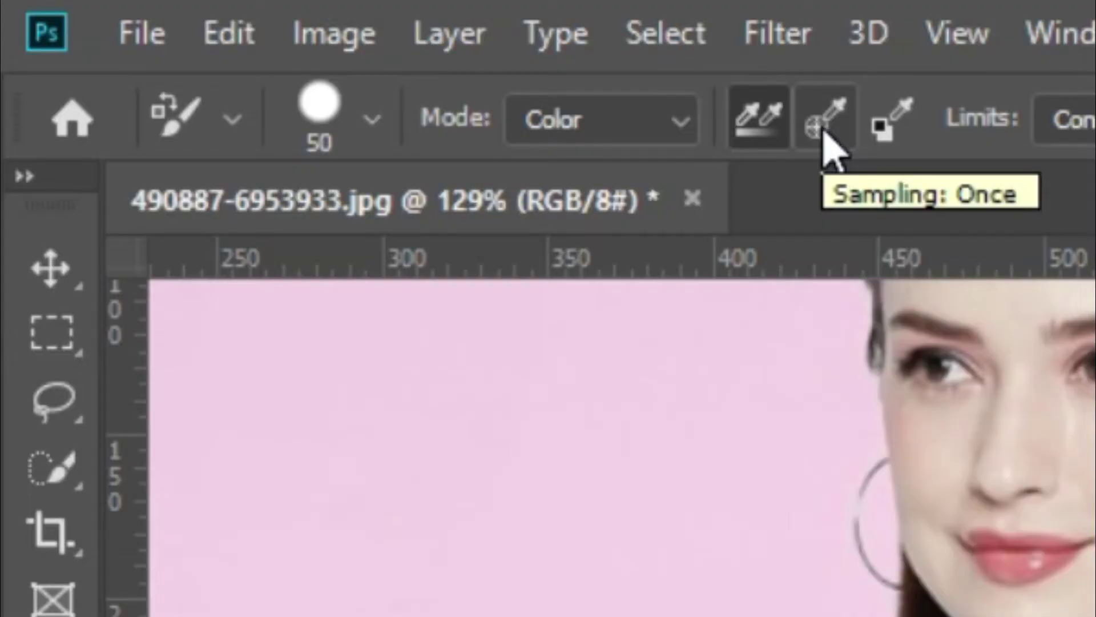
# - Set Sampling to Once and paint the bodice, left shoulder, sleeve and torso red
pyautogui.click(825, 137)
pyautogui.scroll(-2, 346, 377)
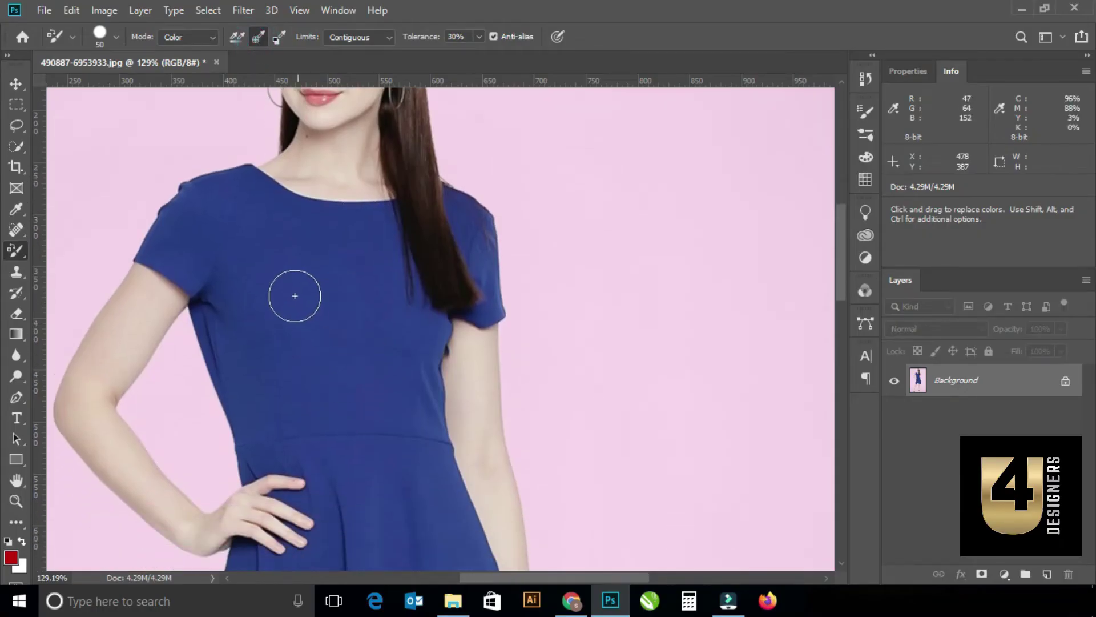
pyautogui.scroll(-2, 294, 302)
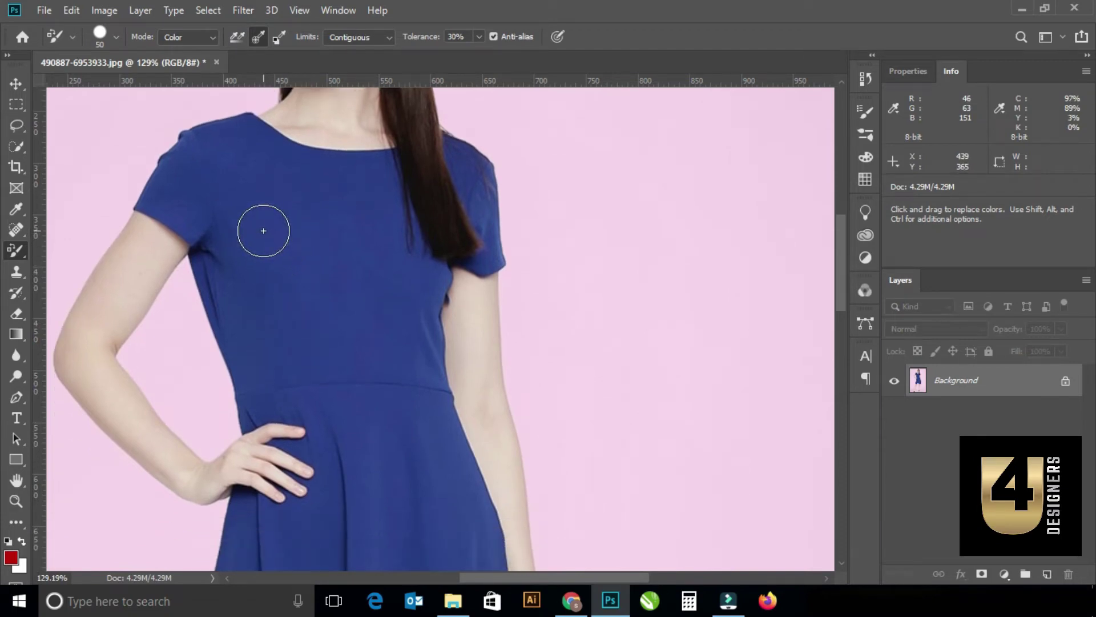
pyautogui.moveTo(264, 231)
pyautogui.mouseDown()
pyautogui.moveTo(307, 263)
pyautogui.moveTo(294, 204)
pyautogui.mouseUp()
pyautogui.moveTo(243, 126)
pyautogui.mouseDown()
pyautogui.moveTo(152, 183)
pyautogui.moveTo(116, 282)
pyautogui.mouseUp()
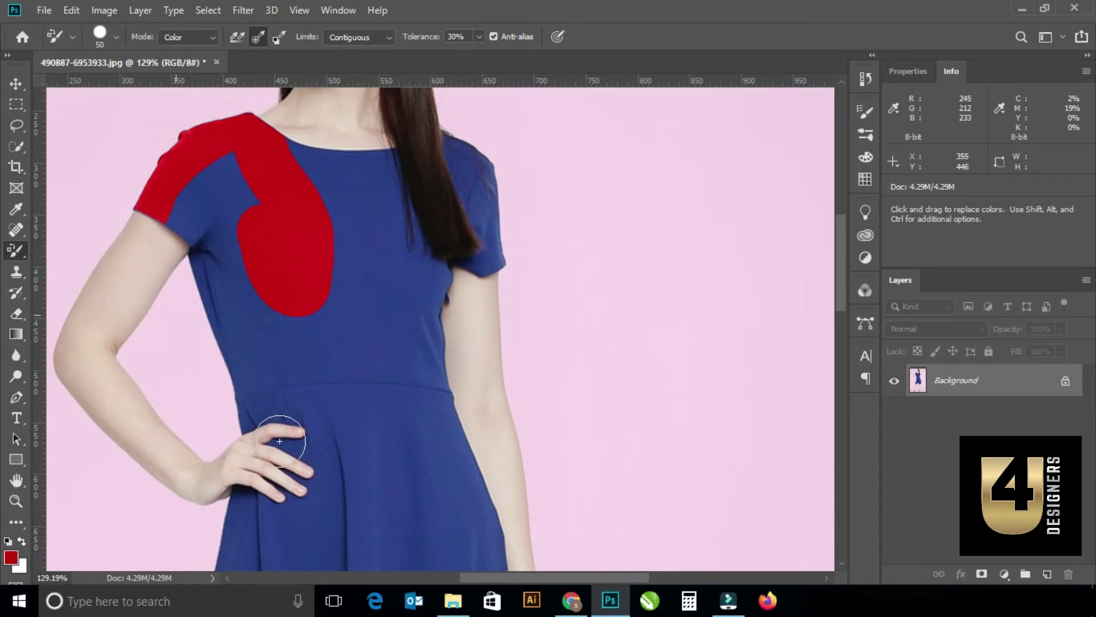
pyautogui.moveTo(278, 421)
pyautogui.mouseDown()
pyautogui.moveTo(203, 232)
pyautogui.moveTo(233, 422)
pyautogui.moveTo(235, 300)
pyautogui.moveTo(265, 420)
pyautogui.moveTo(318, 464)
pyautogui.moveTo(307, 308)
pyautogui.mouseUp()
pyautogui.moveTo(248, 227); pyautogui.dragTo(213, 163)
pyautogui.moveTo(213, 162); pyautogui.dragTo(239, 289)
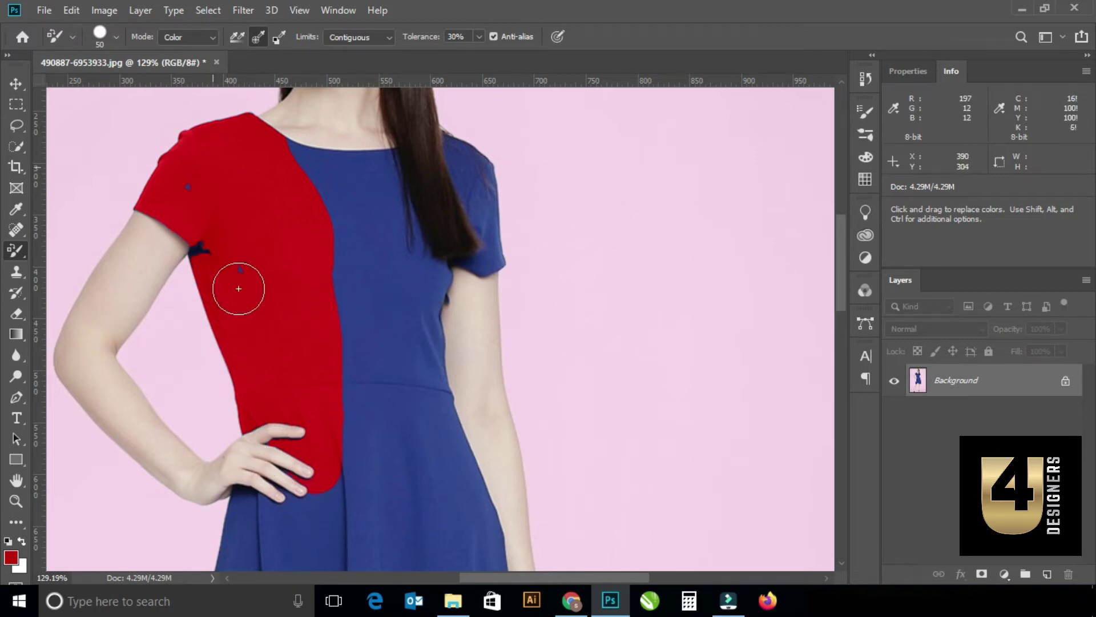
# - Recolour the chest, dress centre, skirt and right sleeve red
pyautogui.moveTo(270, 209); pyautogui.dragTo(298, 176)
pyautogui.moveTo(392, 186)
pyautogui.mouseDown()
pyautogui.moveTo(420, 289)
pyautogui.moveTo(362, 433)
pyautogui.moveTo(347, 232)
pyautogui.mouseUp()
pyautogui.moveTo(377, 482)
pyautogui.mouseDown()
pyautogui.moveTo(421, 335)
pyautogui.moveTo(452, 416)
pyautogui.moveTo(416, 323)
pyautogui.moveTo(348, 532)
pyautogui.moveTo(336, 531)
pyautogui.mouseUp()
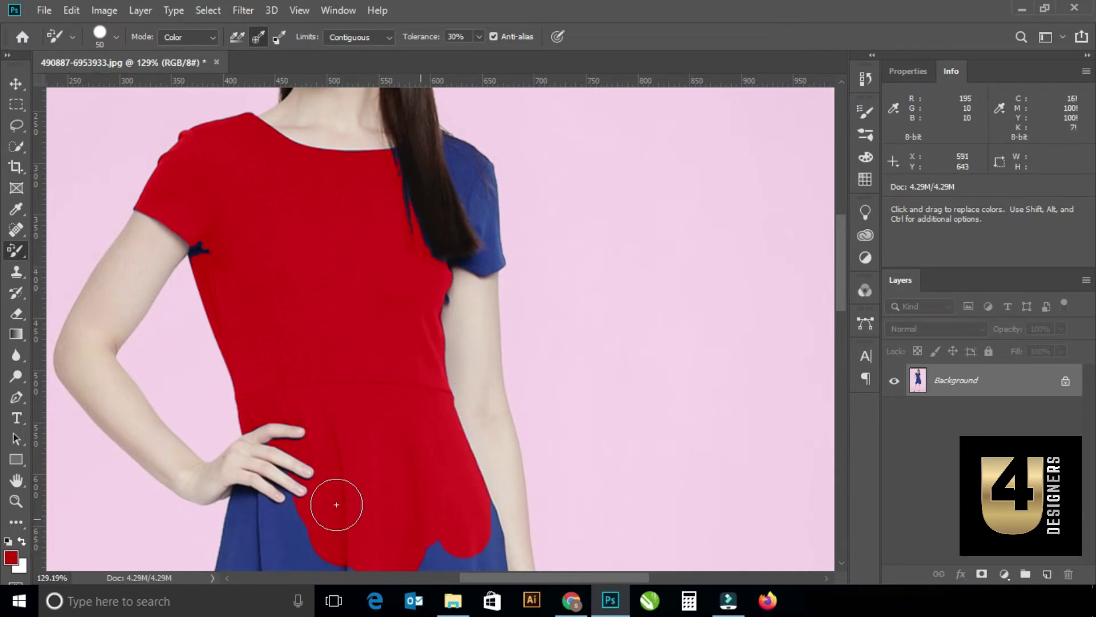
pyautogui.moveTo(237, 532)
pyautogui.mouseDown()
pyautogui.moveTo(472, 553)
pyautogui.moveTo(438, 216)
pyautogui.moveTo(497, 274)
pyautogui.moveTo(408, 131)
pyautogui.mouseUp()
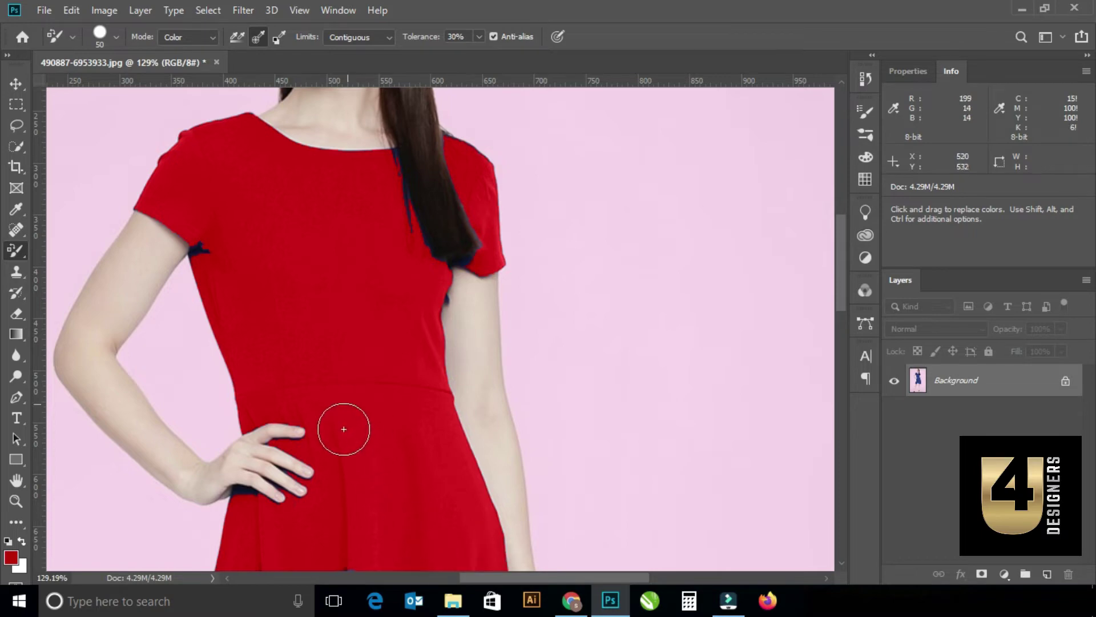
pyautogui.scroll(-2, 354, 367)
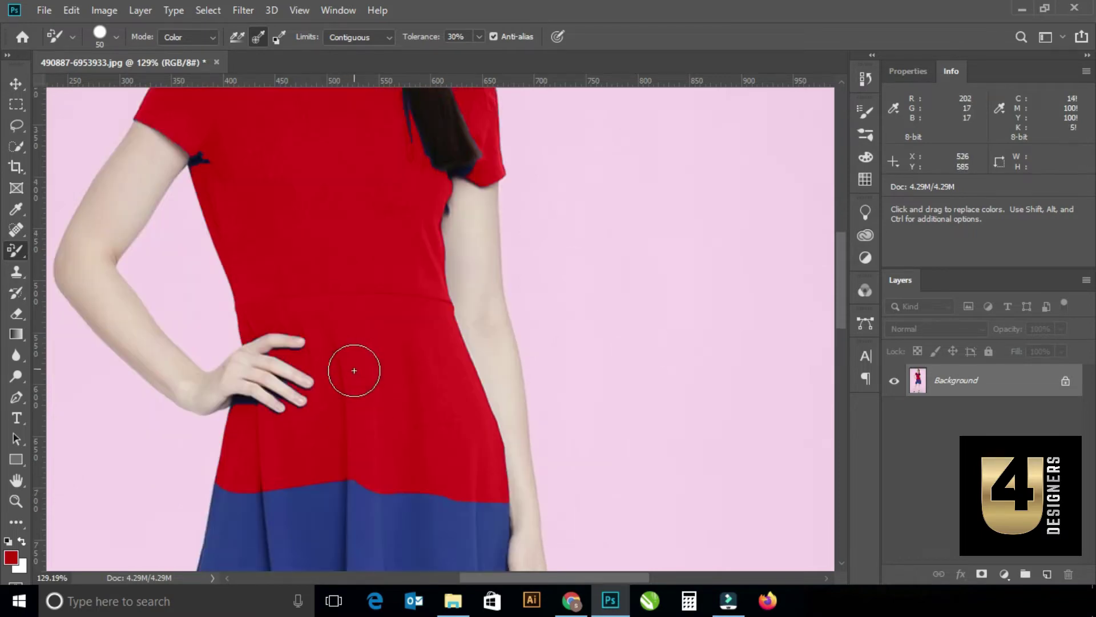
pyautogui.scroll(-3, 350, 379)
pyautogui.scroll(-3, 354, 354)
pyautogui.moveTo(352, 250)
pyautogui.mouseDown()
pyautogui.moveTo(357, 360)
pyautogui.moveTo(392, 387)
pyautogui.moveTo(320, 397)
pyautogui.moveTo(273, 258)
pyautogui.moveTo(232, 196)
pyautogui.moveTo(400, 443)
pyautogui.moveTo(421, 420)
pyautogui.moveTo(487, 219)
pyautogui.moveTo(567, 514)
pyautogui.moveTo(127, 480)
pyautogui.moveTo(332, 451)
pyautogui.mouseUp()
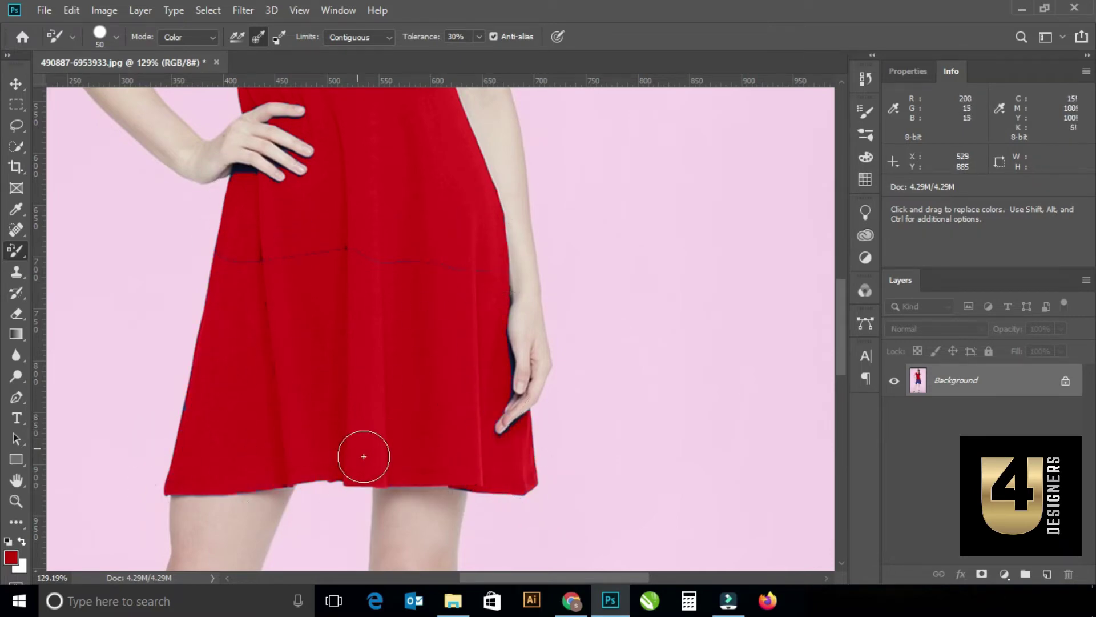
# - Paint over the remaining navy patch at the left armpit
pyautogui.keyDown('alt'); pyautogui.scroll(-2, 468, 491); pyautogui.keyUp('alt')
pyautogui.keyDown('alt'); pyautogui.scroll(-1, 468, 491); pyautogui.keyUp('alt')
pyautogui.keyDown('alt'); pyautogui.scroll(2, 421, 198); pyautogui.keyUp('alt')
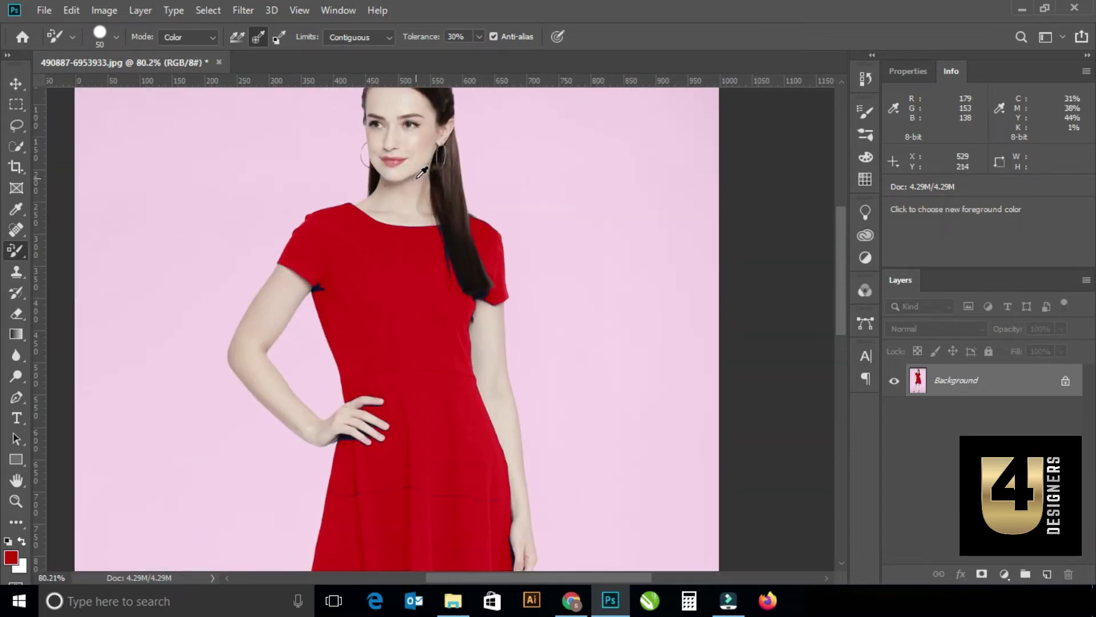
pyautogui.keyDown('alt'); pyautogui.scroll(3, 370, 234); pyautogui.keyUp('alt')
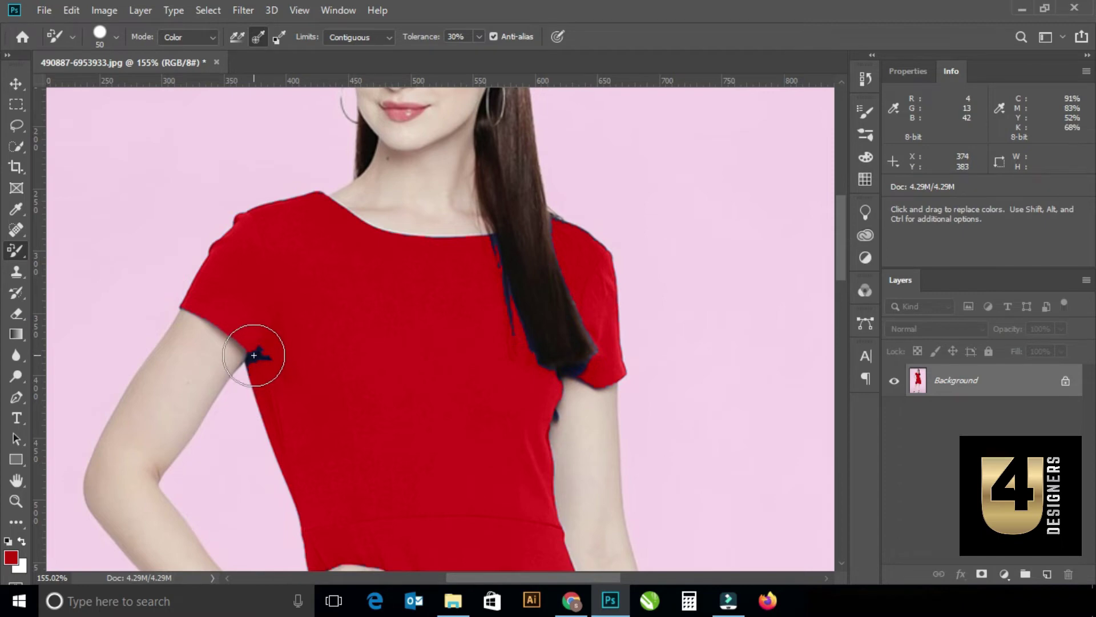
pyautogui.moveTo(255, 358); pyautogui.dragTo(267, 361)
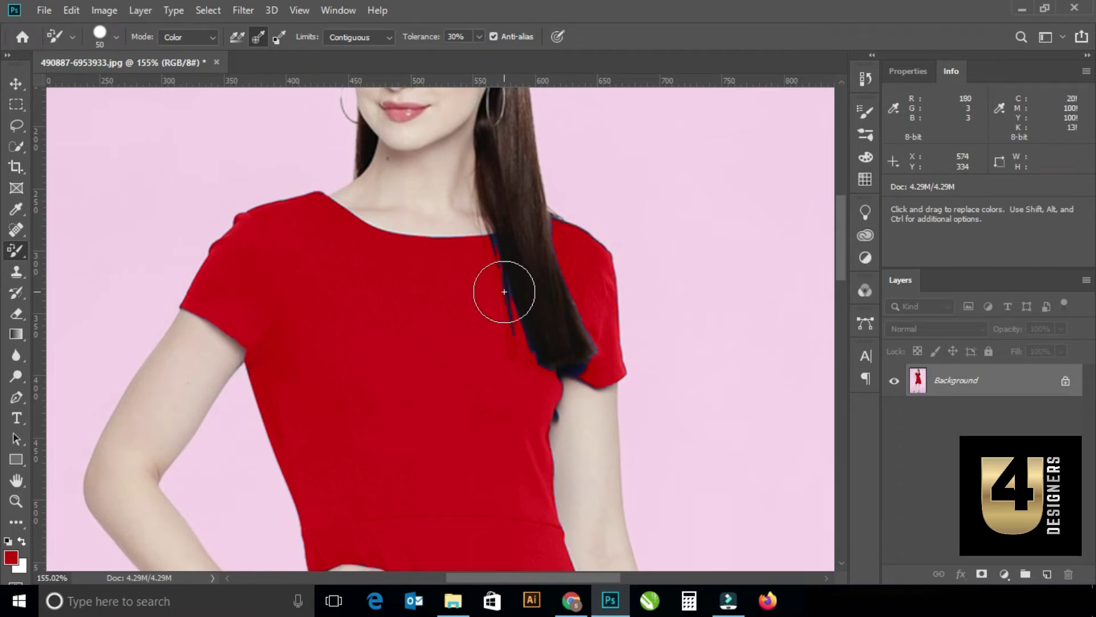
pyautogui.scroll(-3, 562, 416)
pyautogui.scroll(-3, 445, 403)
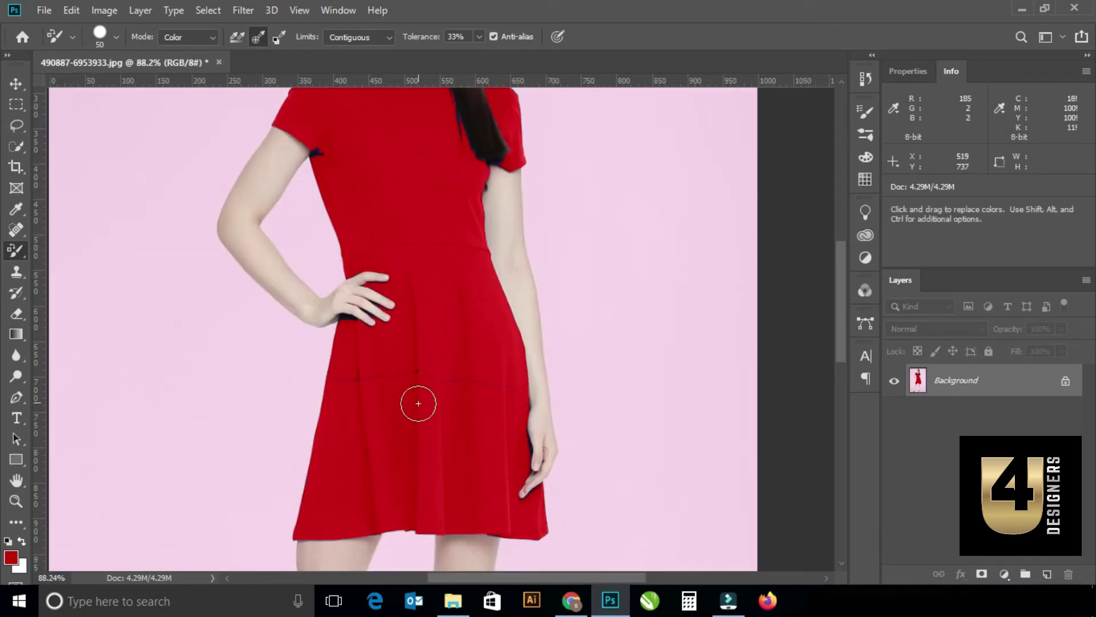
pyautogui.scroll(-3, 416, 399)
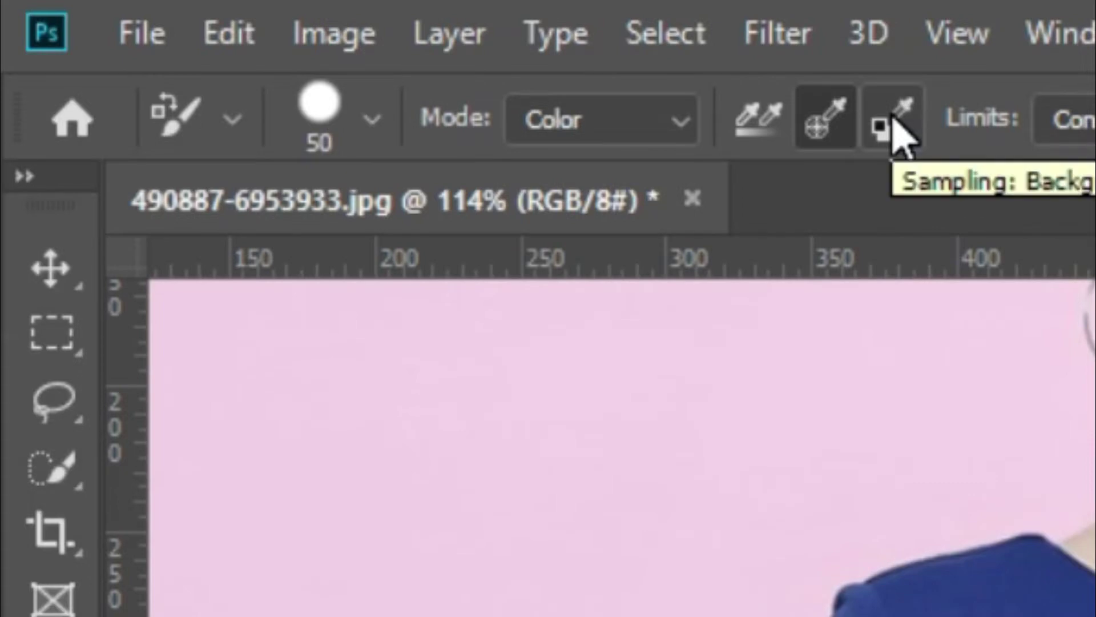
# - Set Sampling to Background Swatch and pick a slightly different red foreground colour
pyautogui.click(894, 117)
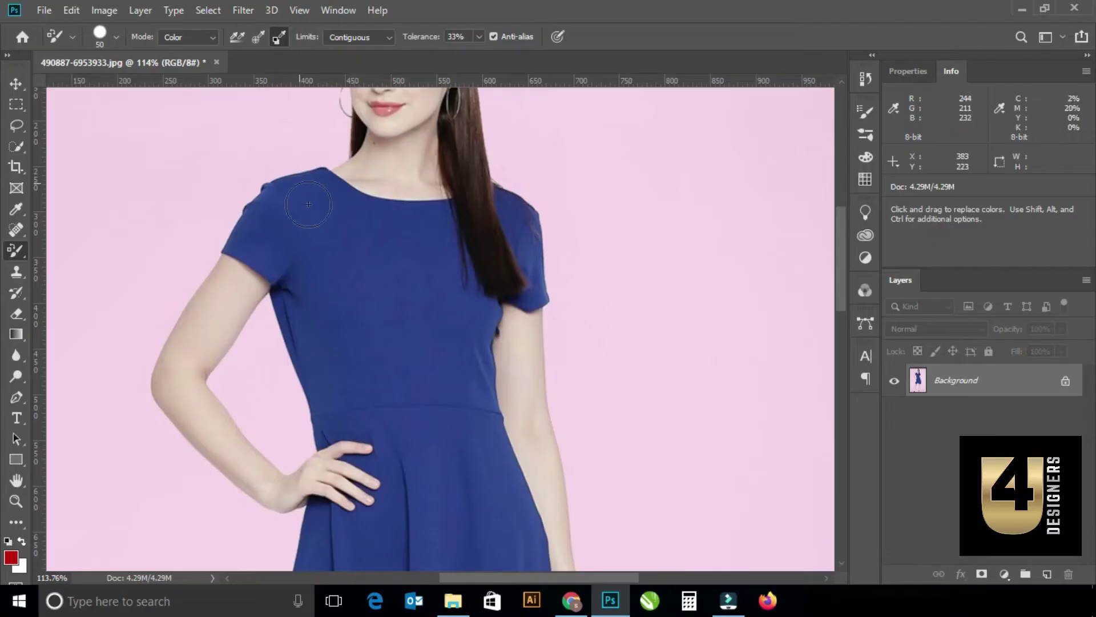
pyautogui.scroll(5, 397, 331)
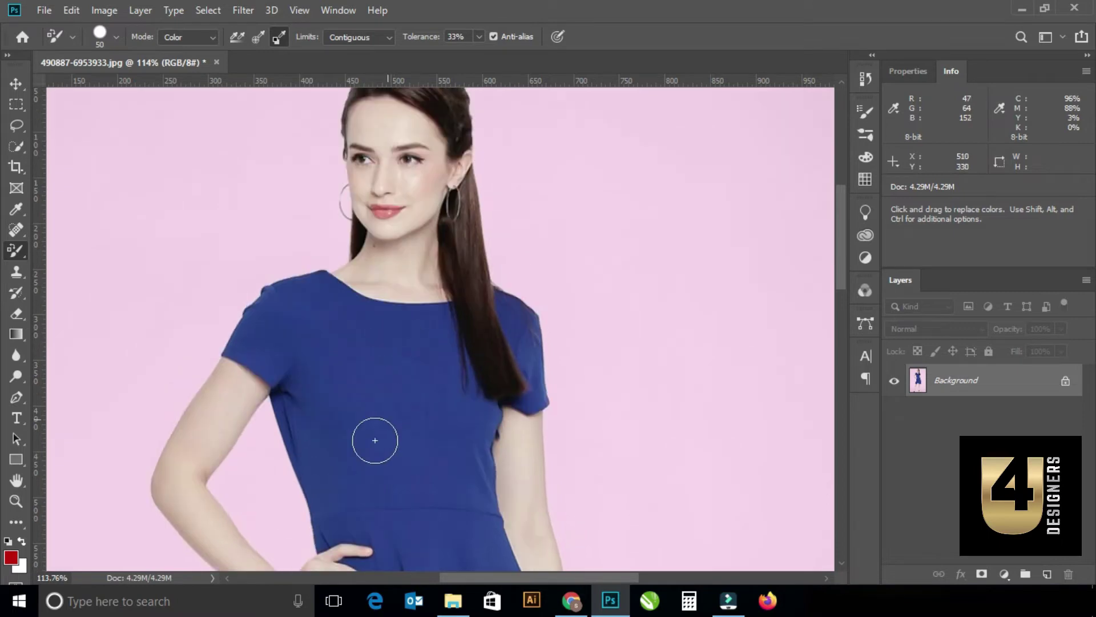
pyautogui.scroll(-1, 416, 419)
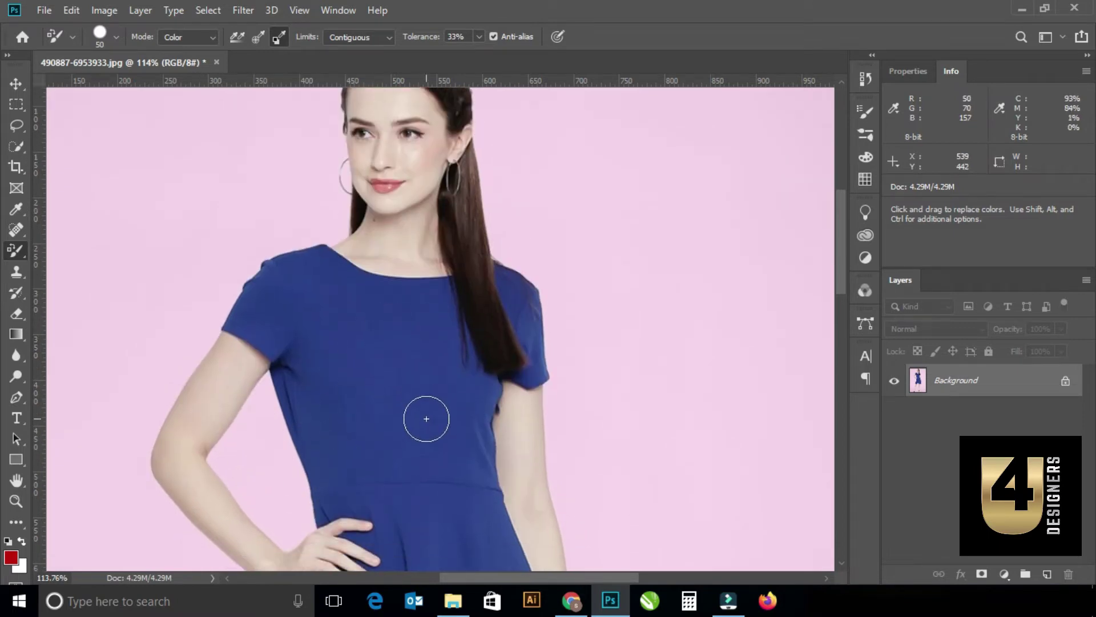
pyautogui.scroll(-1, 428, 418)
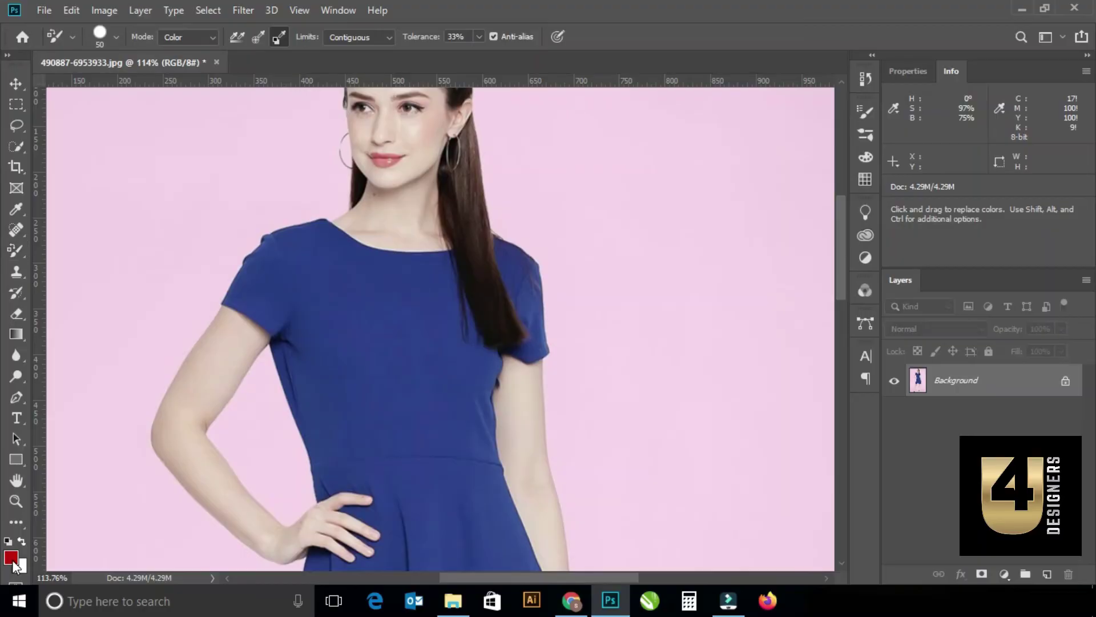
pyautogui.click(10, 557)
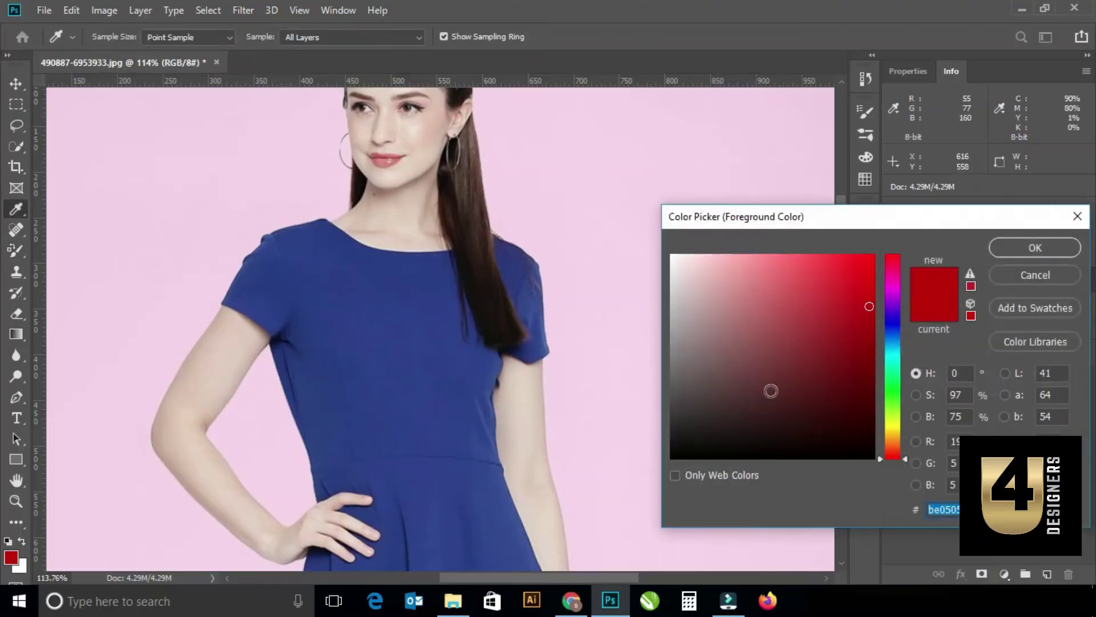
pyautogui.click(860, 305)
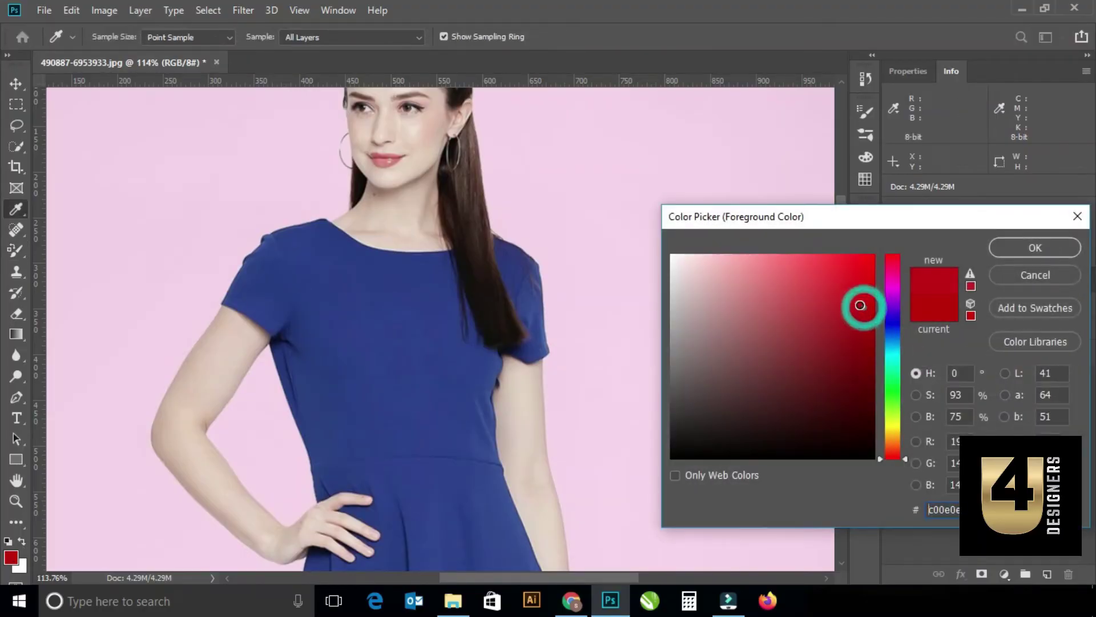
pyautogui.click(1020, 248)
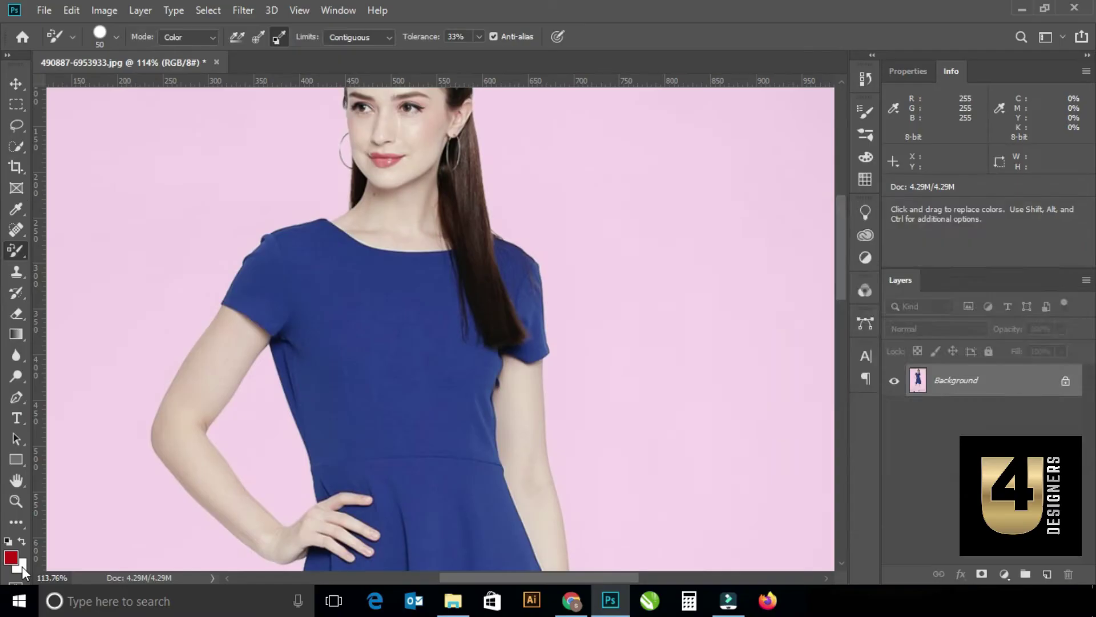
# - Sample the dress's blue from the bodice as the background colour
pyautogui.click(22, 566)
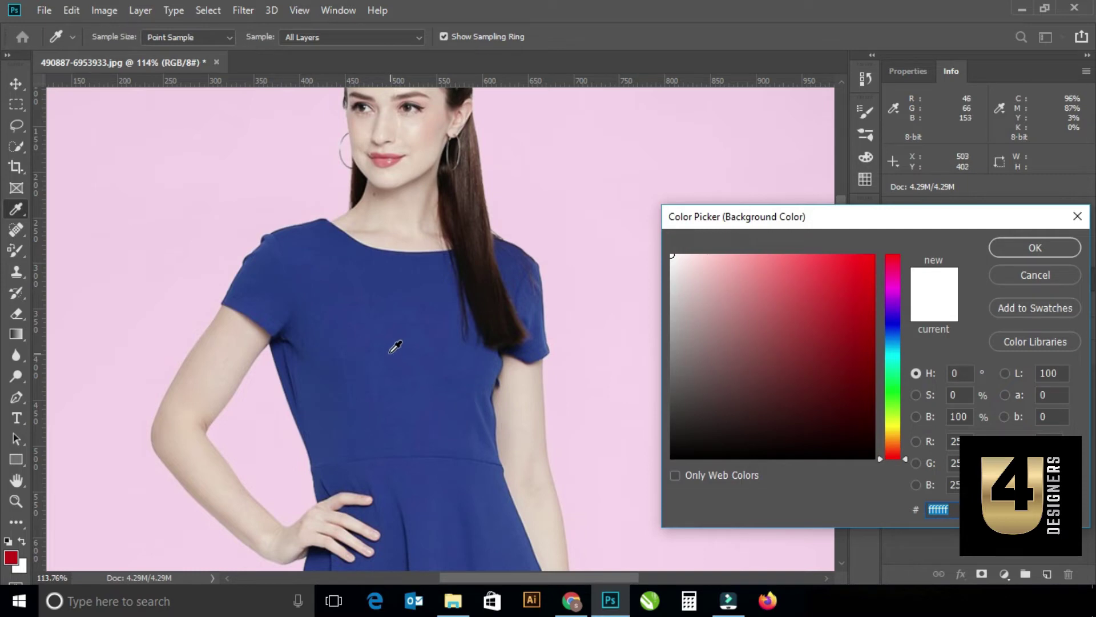
pyautogui.click(390, 351)
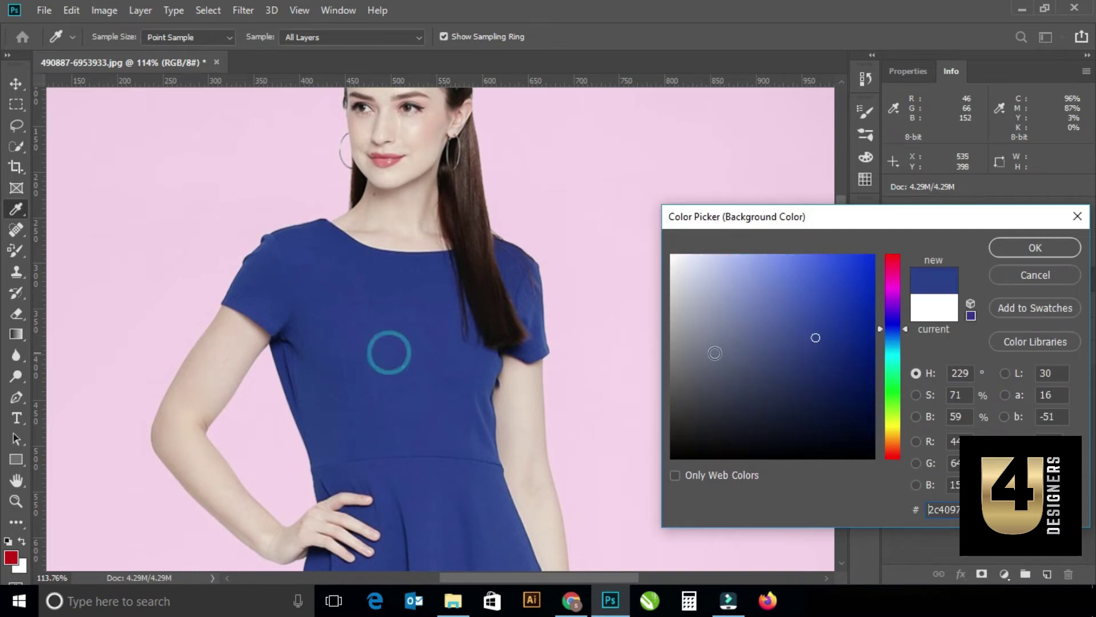
pyautogui.click(1019, 252)
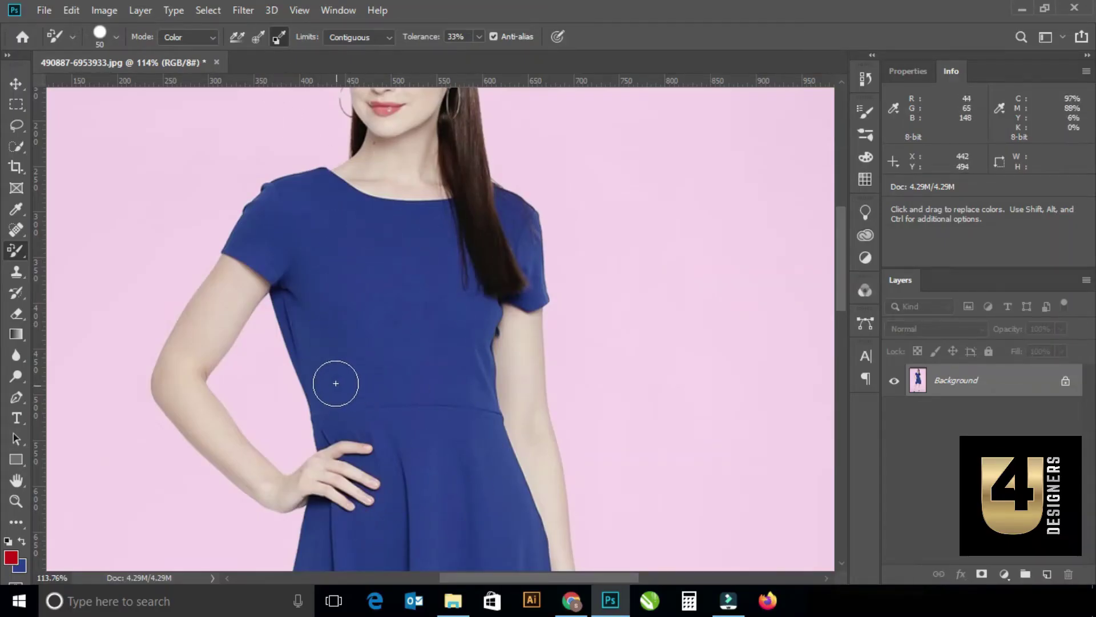
# - Recolour the left sleeve, shoulder, chest, right sleeve and waist band red
pyautogui.moveTo(336, 383)
pyautogui.mouseDown()
pyautogui.moveTo(304, 304)
pyautogui.moveTo(269, 260)
pyautogui.moveTo(318, 404)
pyautogui.moveTo(246, 318)
pyautogui.mouseUp()
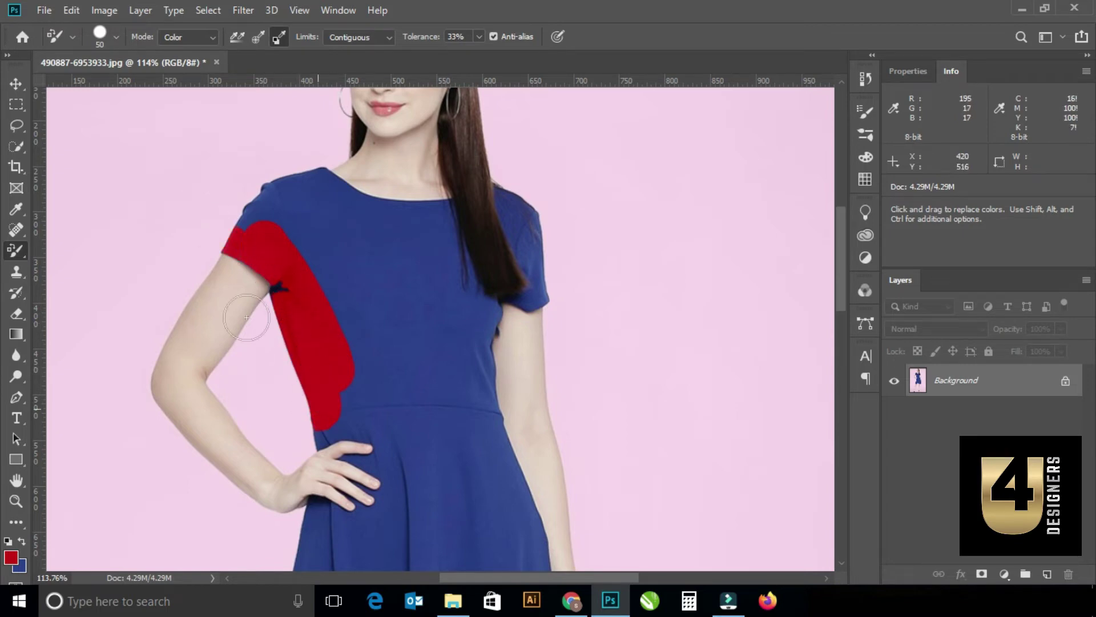
pyautogui.moveTo(273, 260)
pyautogui.mouseDown()
pyautogui.moveTo(294, 225)
pyautogui.moveTo(356, 187)
pyautogui.mouseUp()
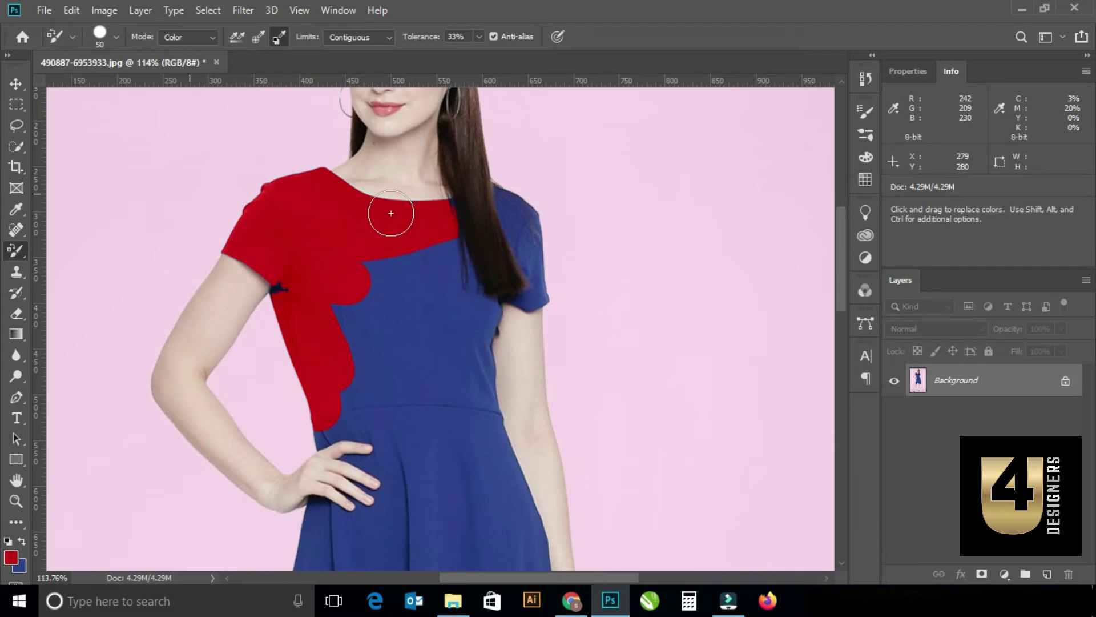
pyautogui.moveTo(353, 295)
pyautogui.mouseDown()
pyautogui.moveTo(341, 295)
pyautogui.moveTo(401, 340)
pyautogui.moveTo(485, 301)
pyautogui.moveTo(472, 374)
pyautogui.moveTo(390, 383)
pyautogui.mouseUp()
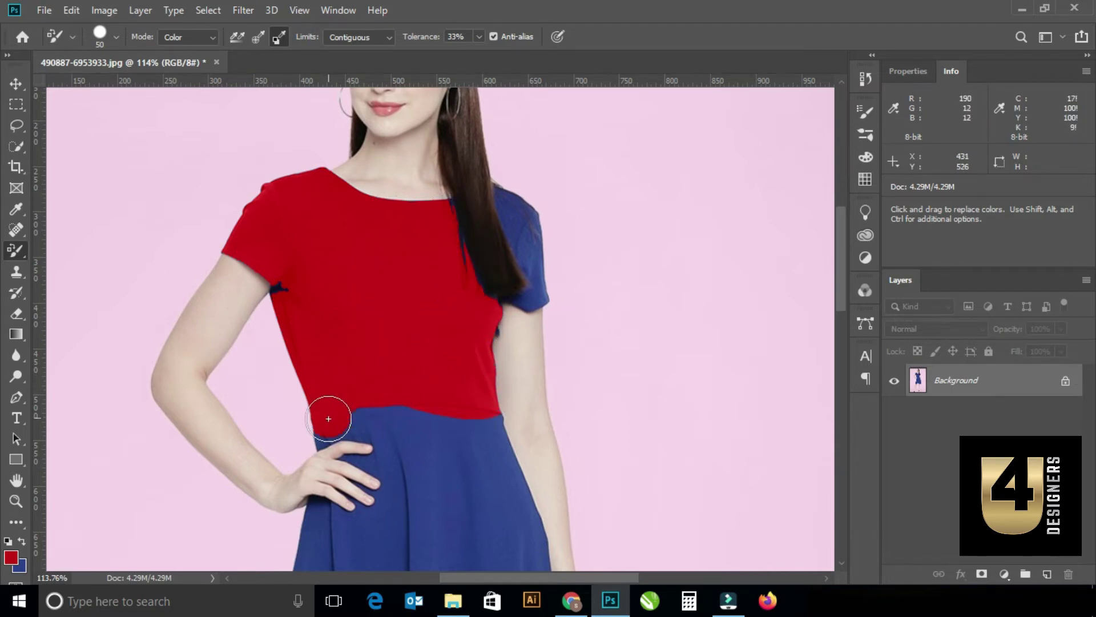
pyautogui.moveTo(487, 275)
pyautogui.mouseDown()
pyautogui.moveTo(531, 293)
pyautogui.moveTo(495, 184)
pyautogui.mouseUp()
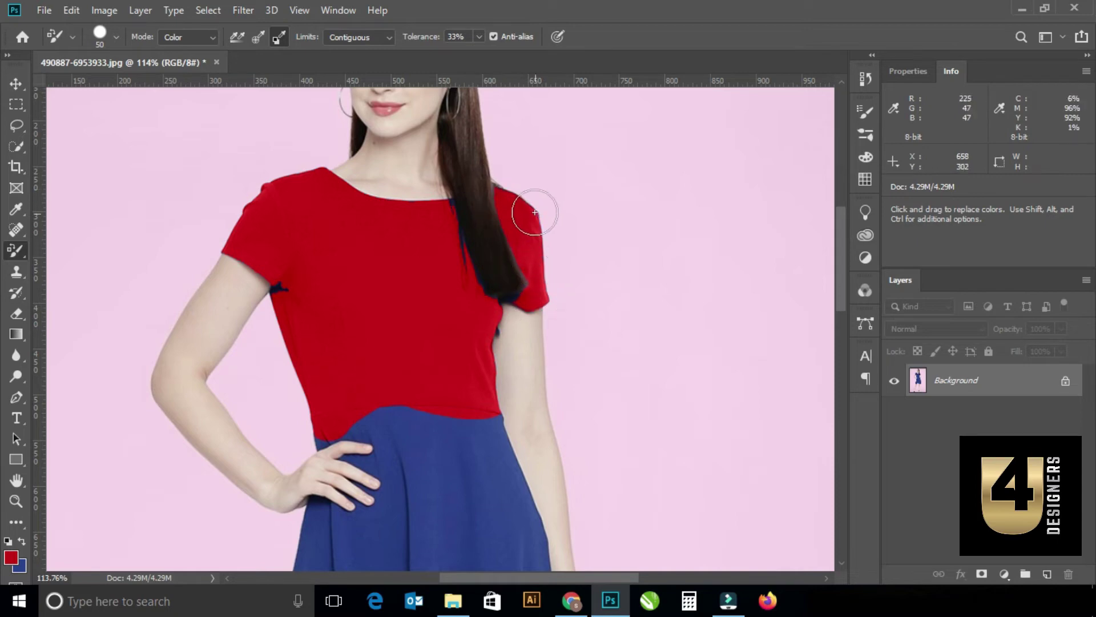
pyautogui.moveTo(406, 404)
pyautogui.mouseDown()
pyautogui.moveTo(379, 416)
pyautogui.moveTo(472, 440)
pyautogui.moveTo(500, 430)
pyautogui.moveTo(502, 492)
pyautogui.mouseUp()
pyautogui.scroll(-4, 443, 476)
pyautogui.moveTo(365, 317)
pyautogui.mouseDown()
pyautogui.moveTo(340, 331)
pyautogui.moveTo(321, 306)
pyautogui.moveTo(428, 533)
pyautogui.moveTo(565, 524)
pyautogui.moveTo(291, 482)
pyautogui.moveTo(299, 379)
pyautogui.moveTo(313, 421)
pyautogui.moveTo(526, 289)
pyautogui.mouseUp()
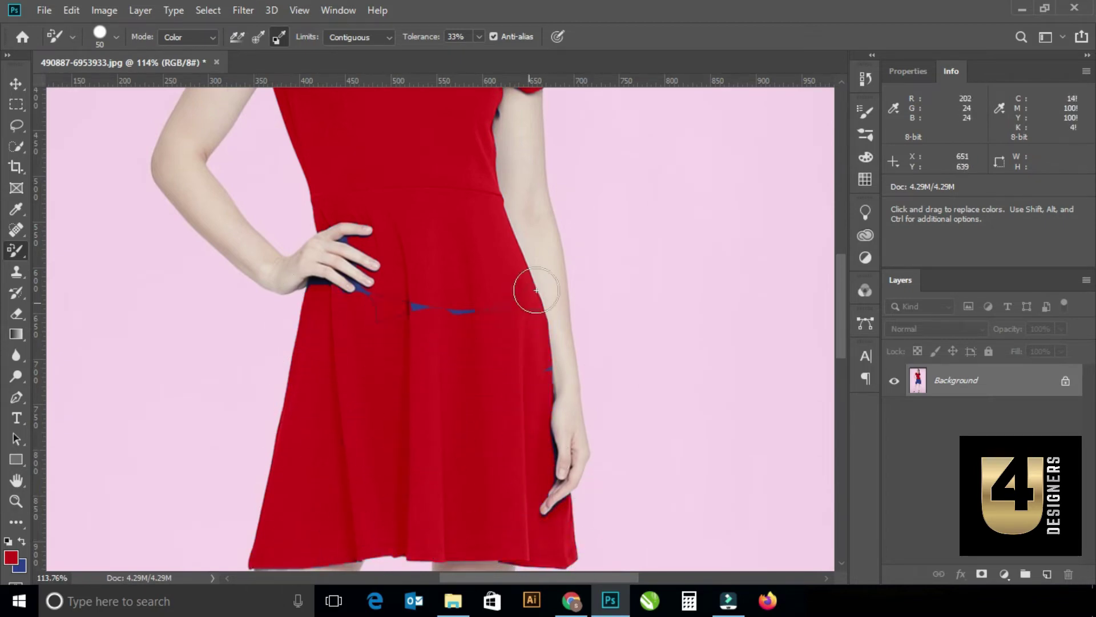
# - Fit the photo on screen, zoom in, and revert the file with F12
pyautogui.hotkey('ctrl', '0')
pyautogui.click(276, 38)
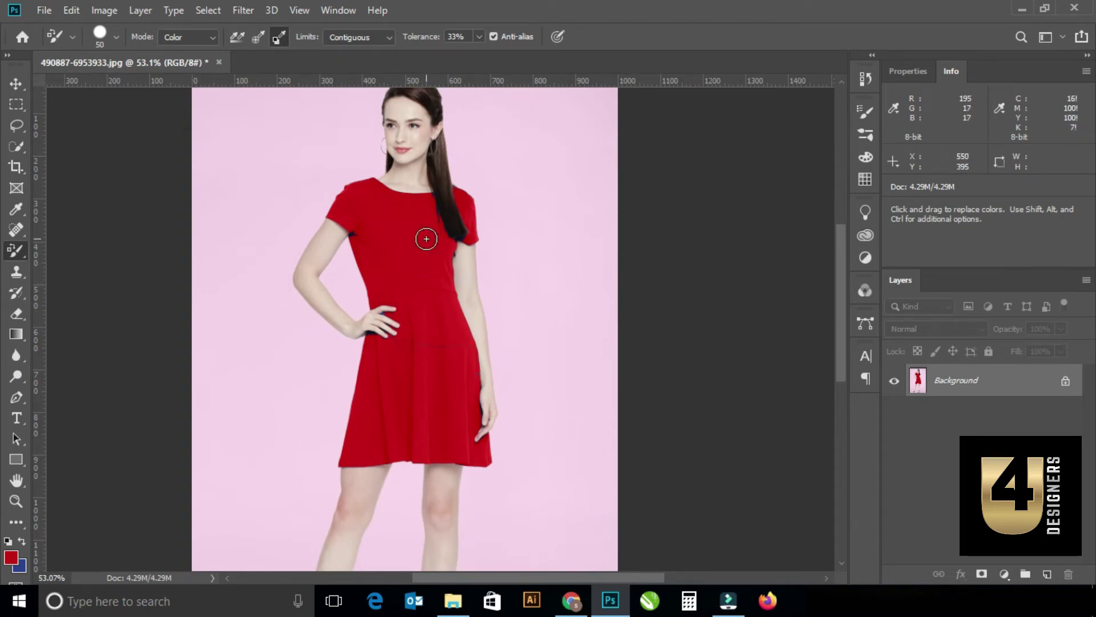
pyautogui.scroll(1, 405, 280)
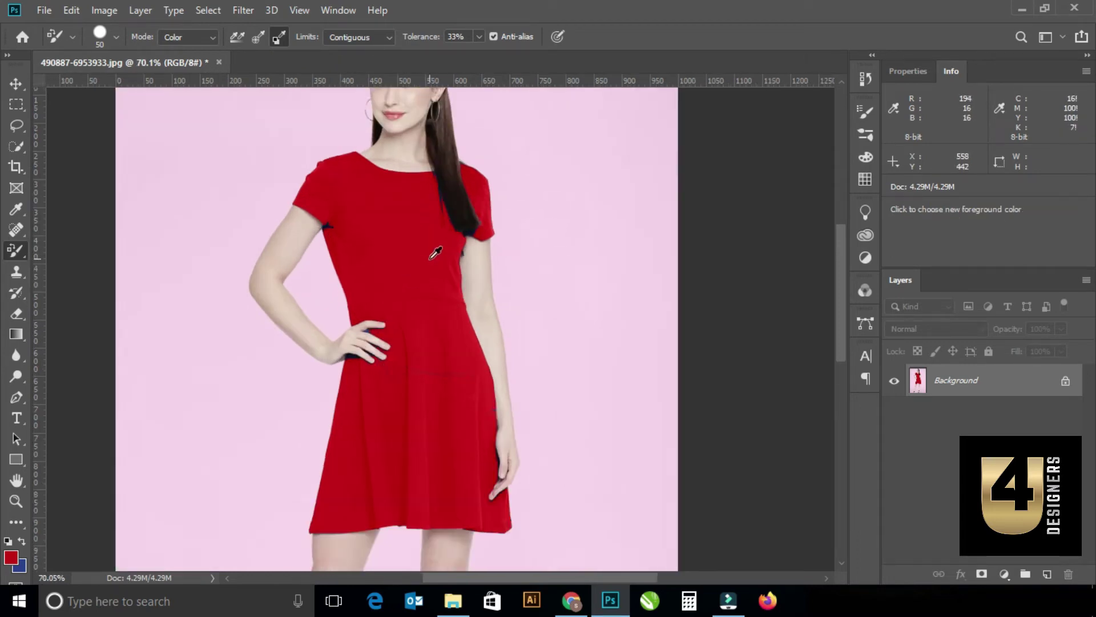
pyautogui.scroll(1, 430, 258)
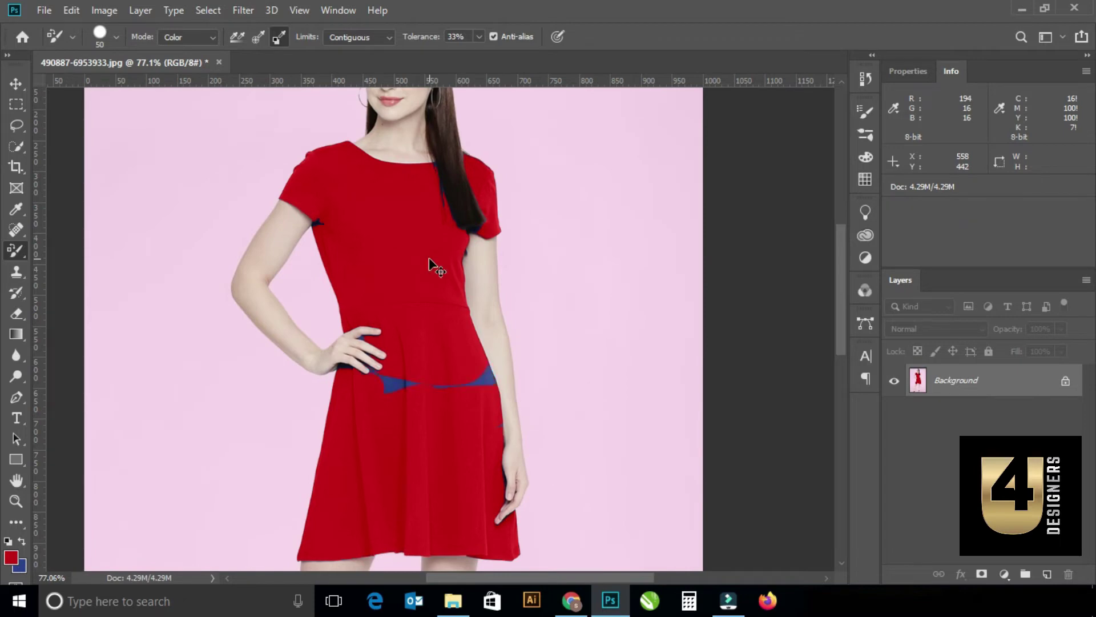
pyautogui.press('F12')
# - Set Limits to Discontiguous and paint a red test patch on the dress above the hand
pyautogui.click(388, 38)
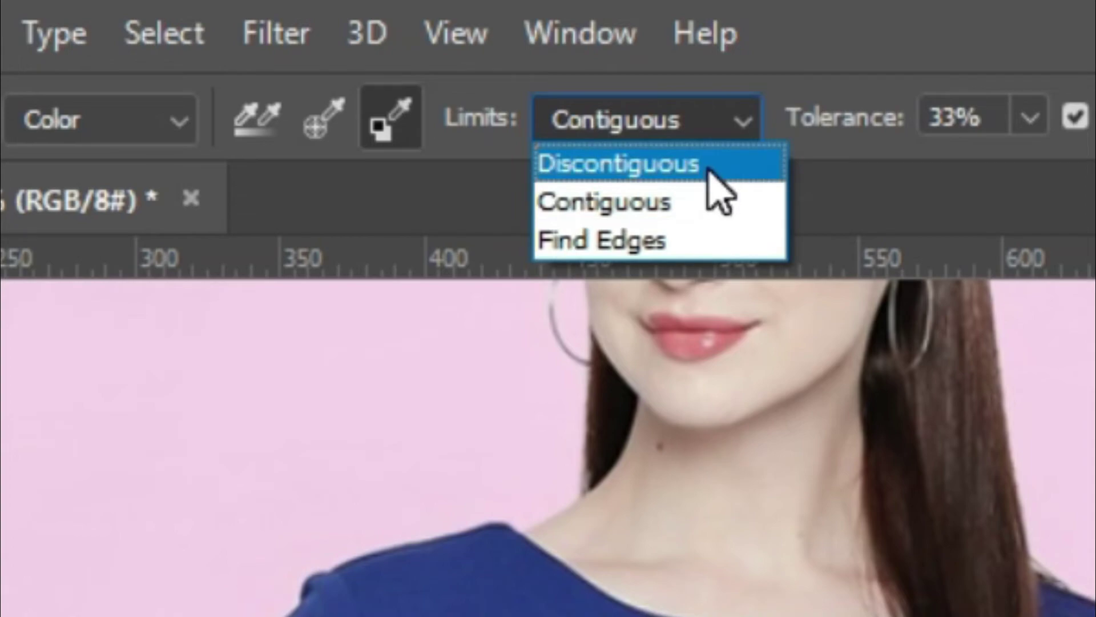
pyautogui.click(707, 167)
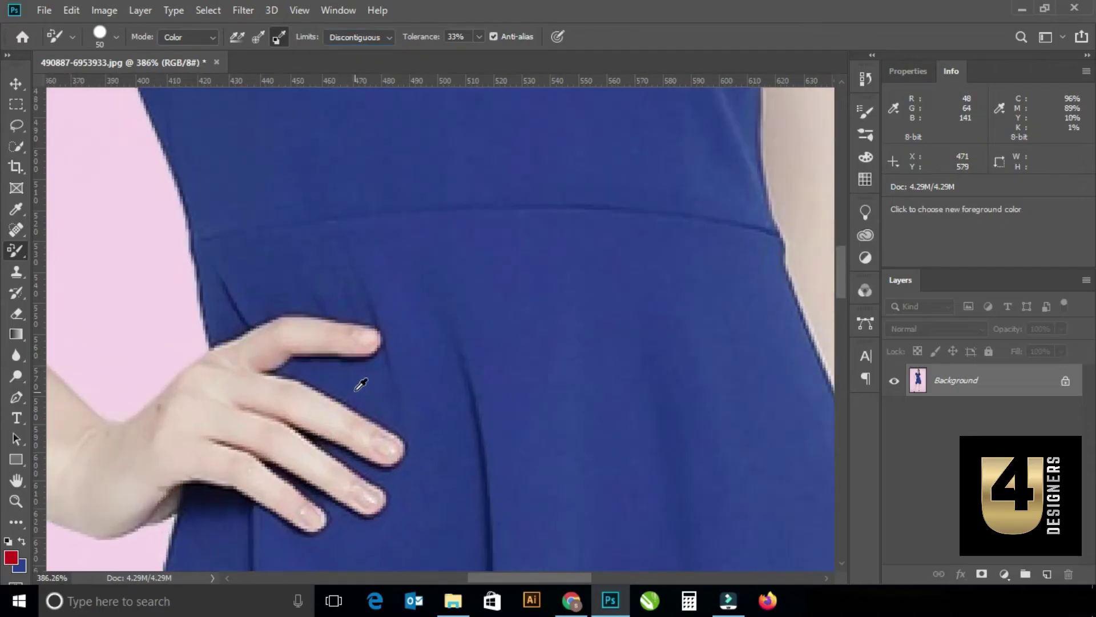
pyautogui.scroll(-3, 358, 355)
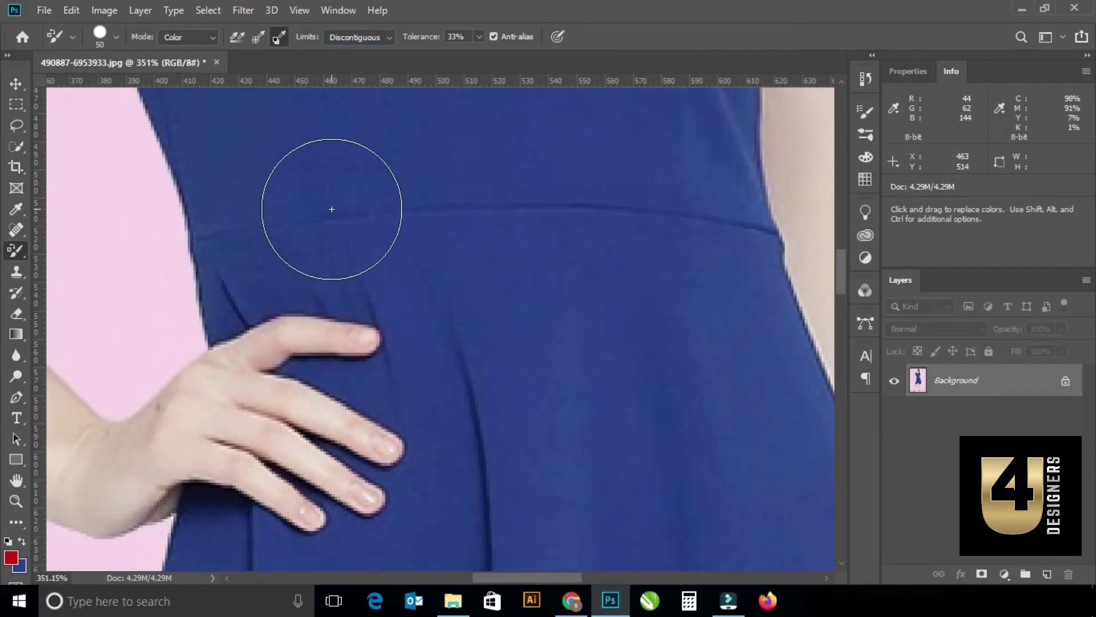
pyautogui.scroll(1, 341, 239)
pyautogui.scroll(-1, 341, 239)
pyautogui.moveTo(284, 169); pyautogui.dragTo(309, 212)
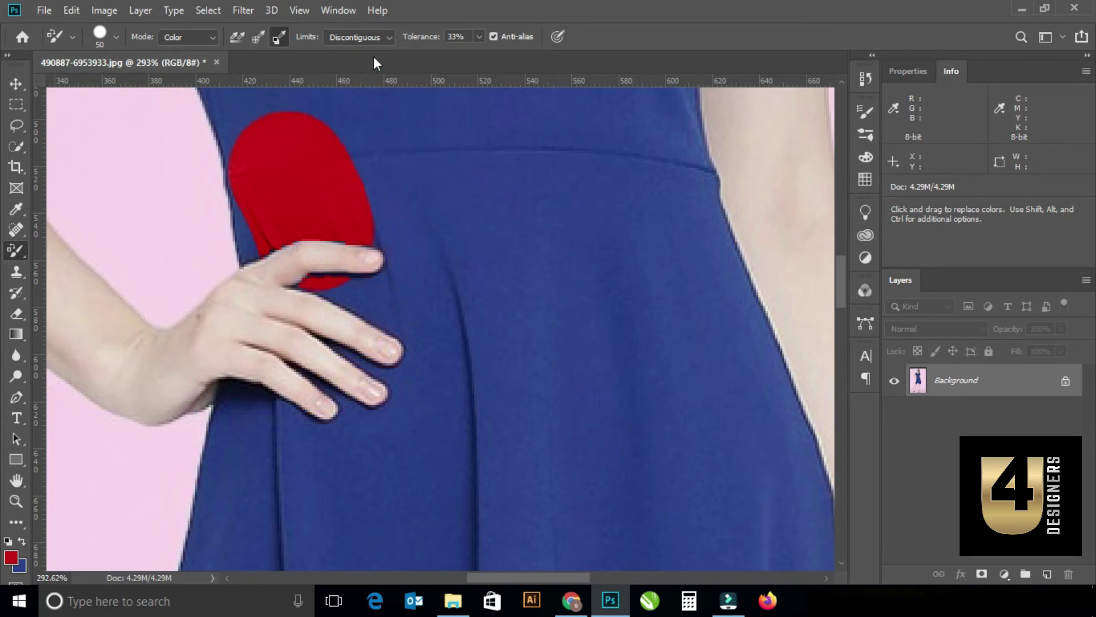
# - Switch Limits to Contiguous and extend the red down to the hand and beside the finger
pyautogui.click(390, 38)
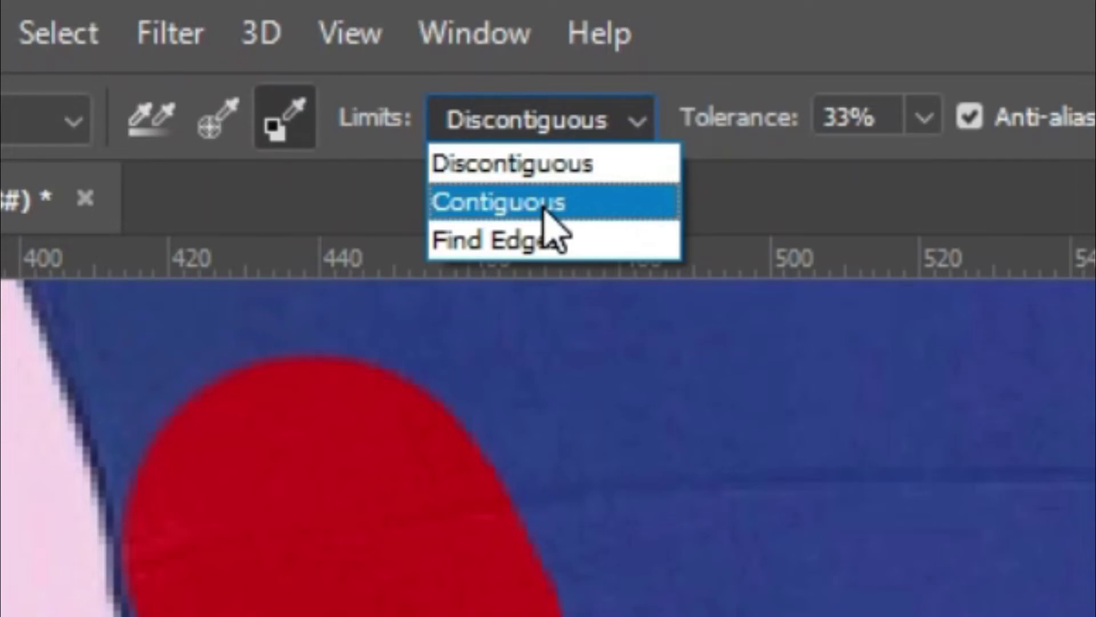
pyautogui.click(544, 209)
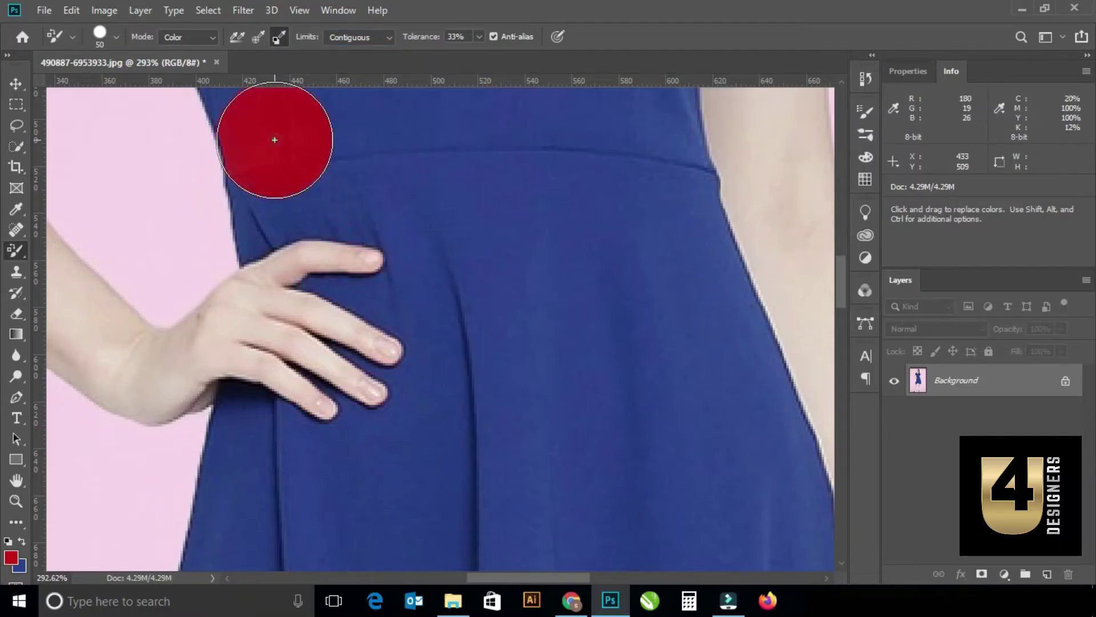
pyautogui.moveTo(275, 140); pyautogui.dragTo(316, 215)
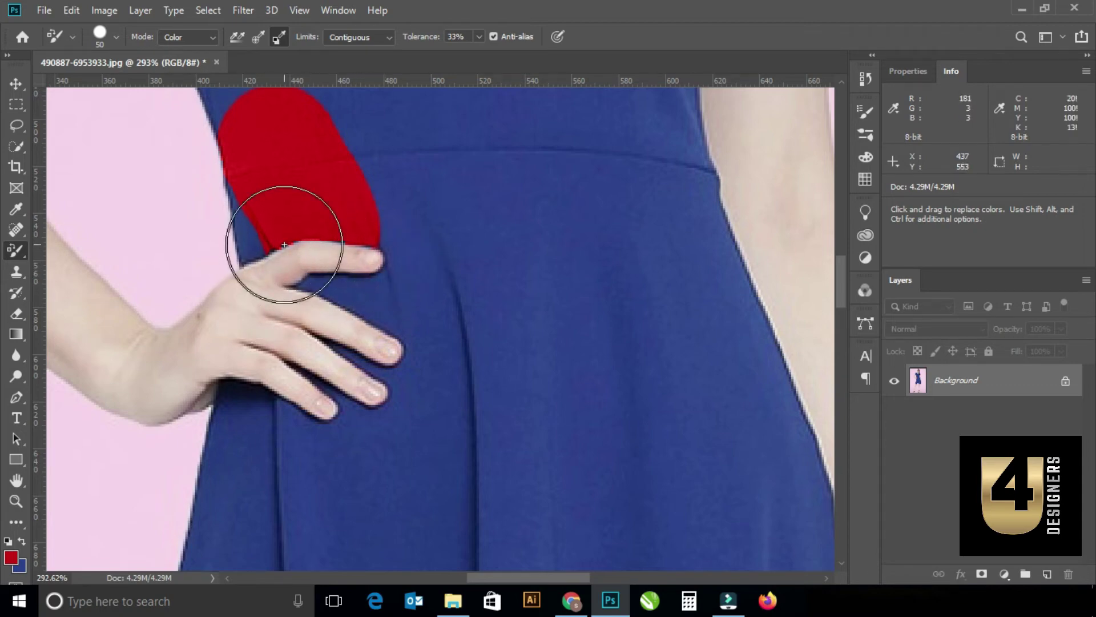
pyautogui.click(386, 38)
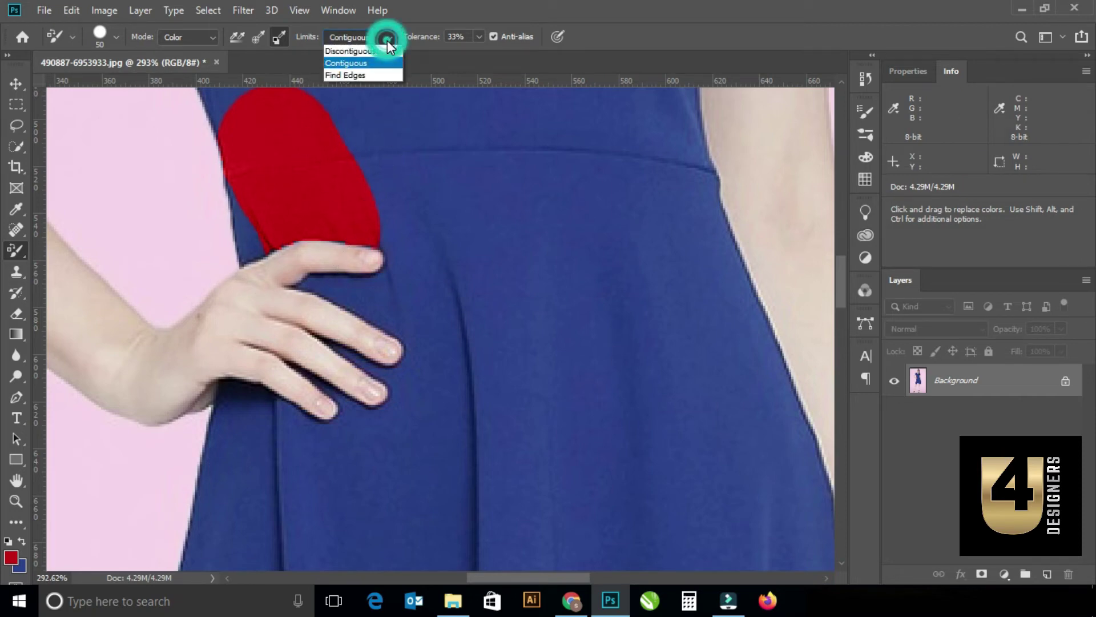
pyautogui.click(367, 64)
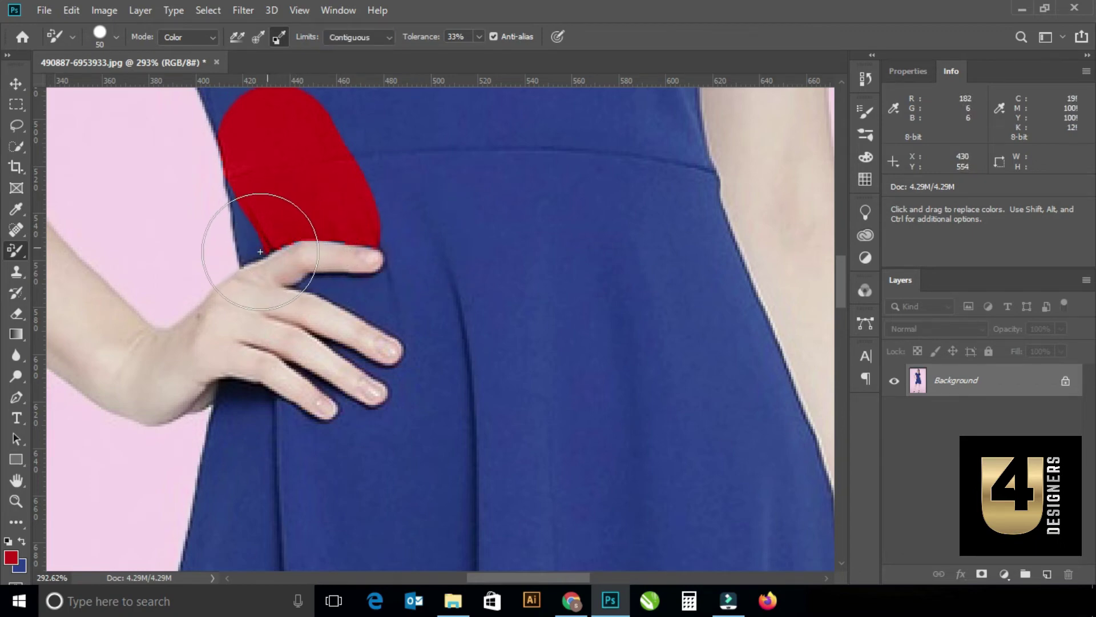
pyautogui.moveTo(260, 251)
pyautogui.mouseDown()
pyautogui.moveTo(257, 221)
pyautogui.moveTo(279, 261)
pyautogui.mouseUp()
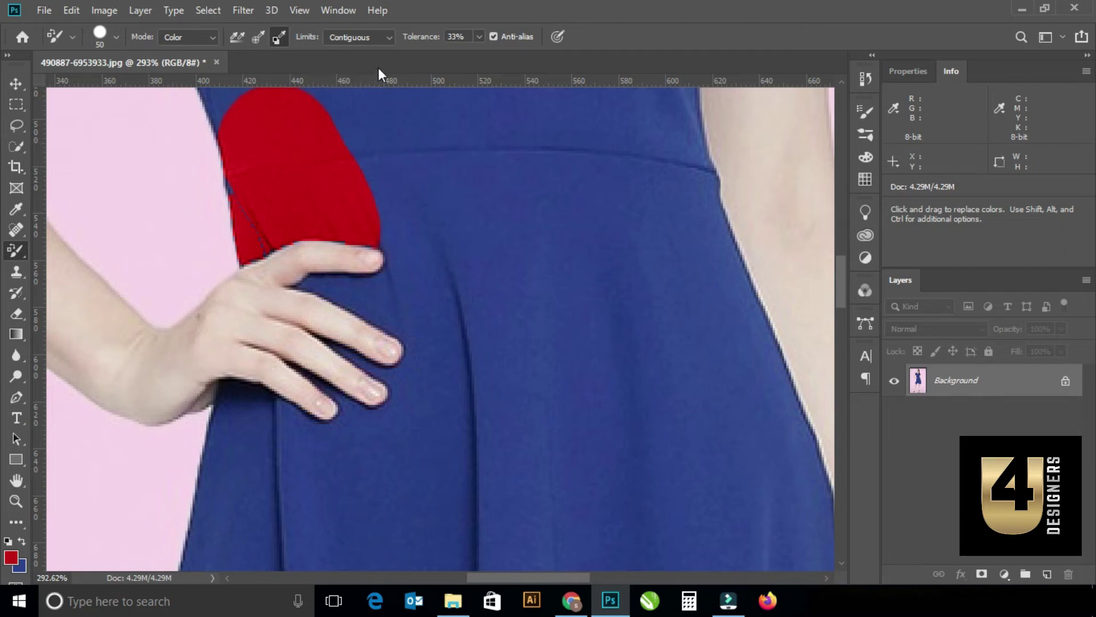
# - Set Limits to Find Edges, shrink the brush to 40, and paint red along the dress's left edge
pyautogui.click(389, 38)
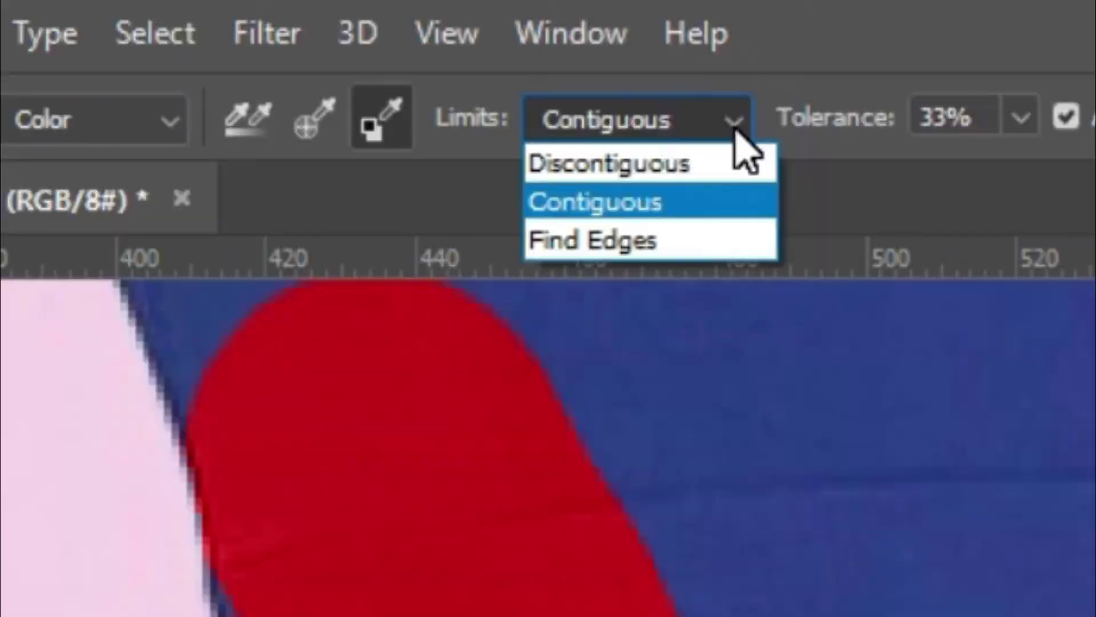
pyautogui.click(345, 75)
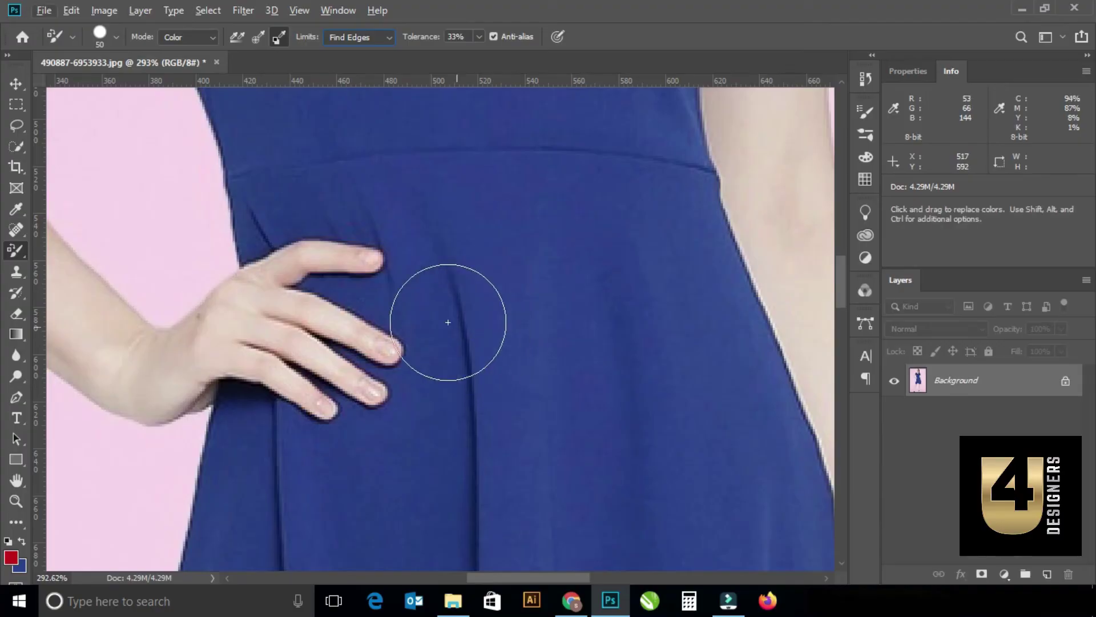
pyautogui.moveTo(393, 270); pyautogui.dragTo(404, 379)
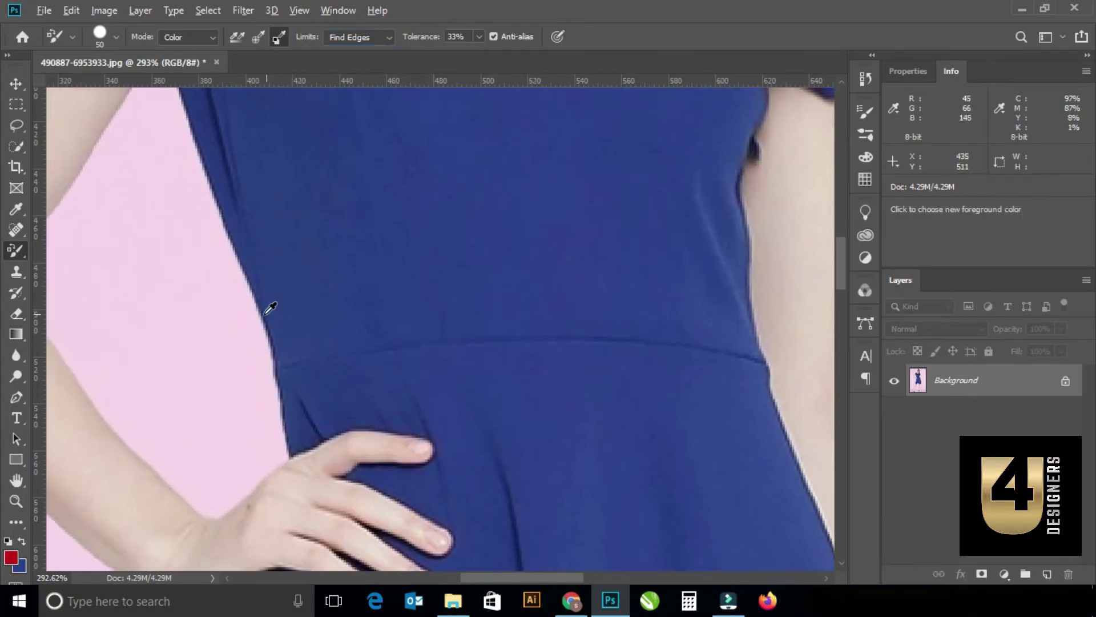
pyautogui.scroll(3, 299, 215)
pyautogui.press('[')
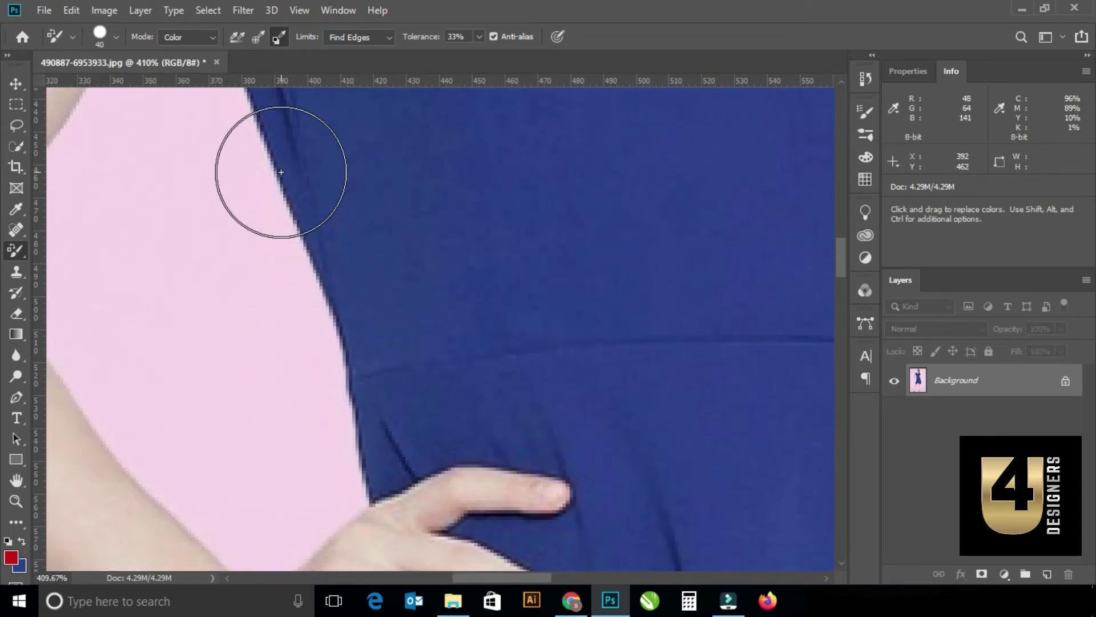
pyautogui.moveTo(280, 172)
pyautogui.mouseDown()
pyautogui.moveTo(354, 392)
pyautogui.moveTo(428, 362)
pyautogui.moveTo(443, 288)
pyautogui.moveTo(399, 196)
pyautogui.moveTo(315, 118)
pyautogui.moveTo(510, 272)
pyautogui.moveTo(490, 343)
pyautogui.moveTo(384, 460)
pyautogui.moveTo(513, 453)
pyautogui.moveTo(568, 472)
pyautogui.moveTo(592, 306)
pyautogui.moveTo(502, 160)
pyautogui.mouseUp()
# - Paint red along the dress's right edge beside the arm
pyautogui.scroll(-5, 453, 371)
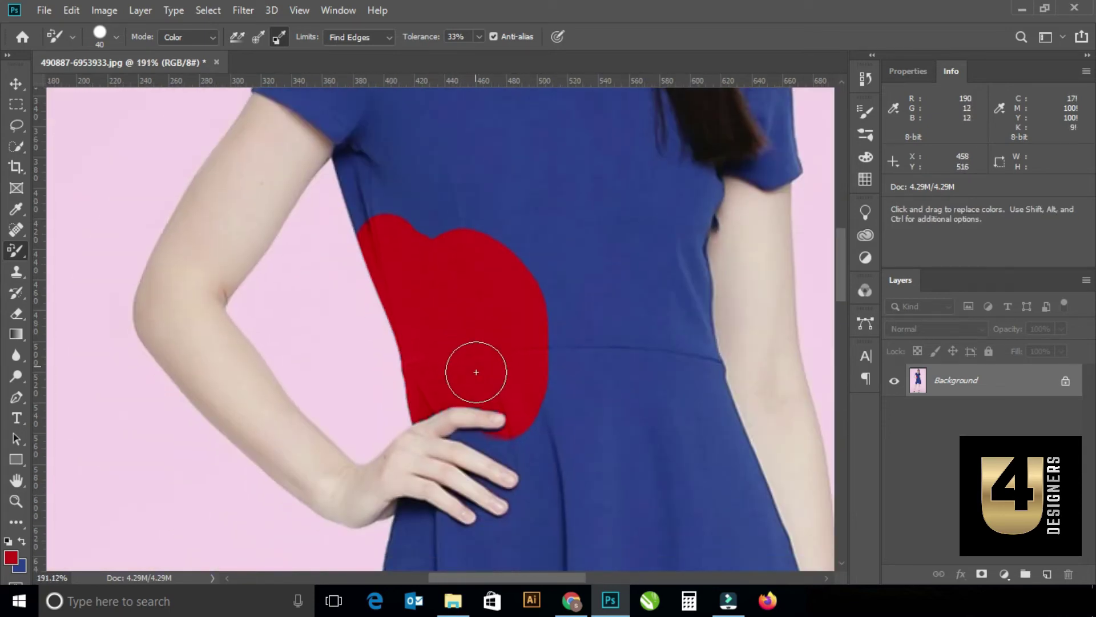
pyautogui.scroll(-2, 439, 328)
pyautogui.scroll(-1, 726, 457)
pyautogui.scroll(5, 729, 457)
pyautogui.scroll(-1, 685, 343)
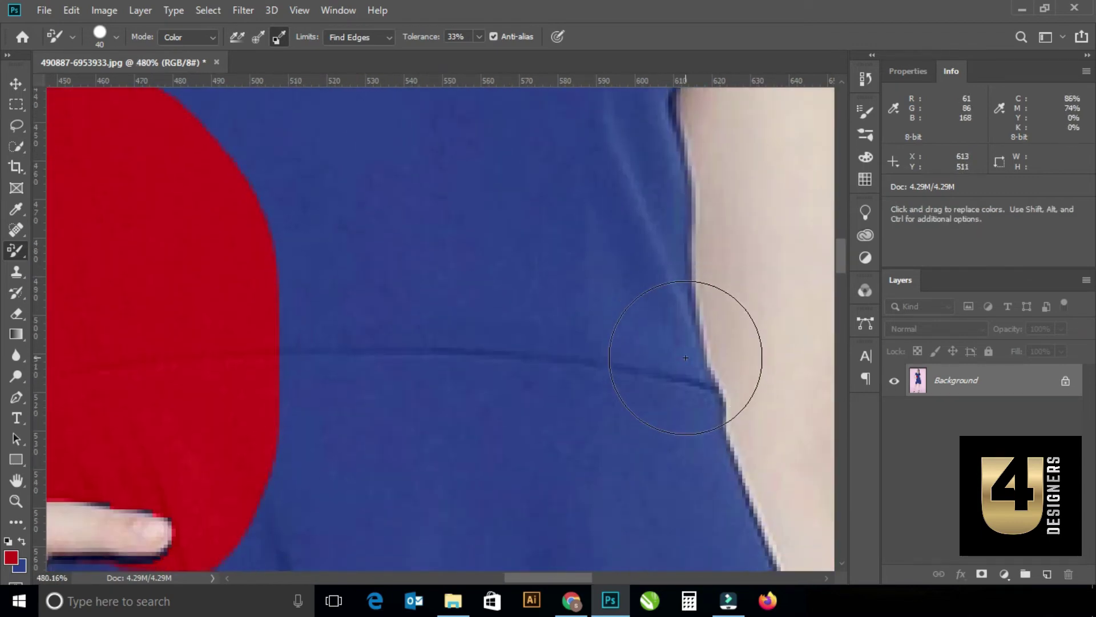
pyautogui.scroll(-1, 677, 241)
pyautogui.moveTo(685, 189)
pyautogui.mouseDown()
pyautogui.moveTo(682, 245)
pyautogui.moveTo(734, 480)
pyautogui.moveTo(768, 501)
pyautogui.moveTo(722, 526)
pyautogui.moveTo(623, 443)
pyautogui.moveTo(597, 245)
pyautogui.moveTo(643, 152)
pyautogui.moveTo(611, 108)
pyautogui.mouseUp()
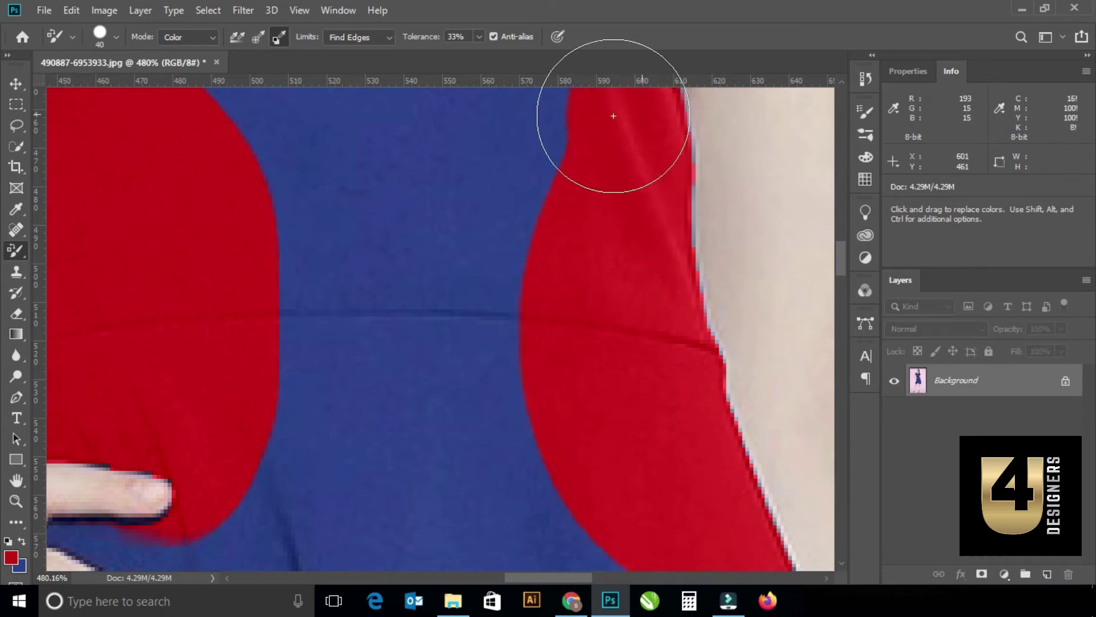
pyautogui.scroll(-3, 506, 203)
pyautogui.scroll(-2, 500, 239)
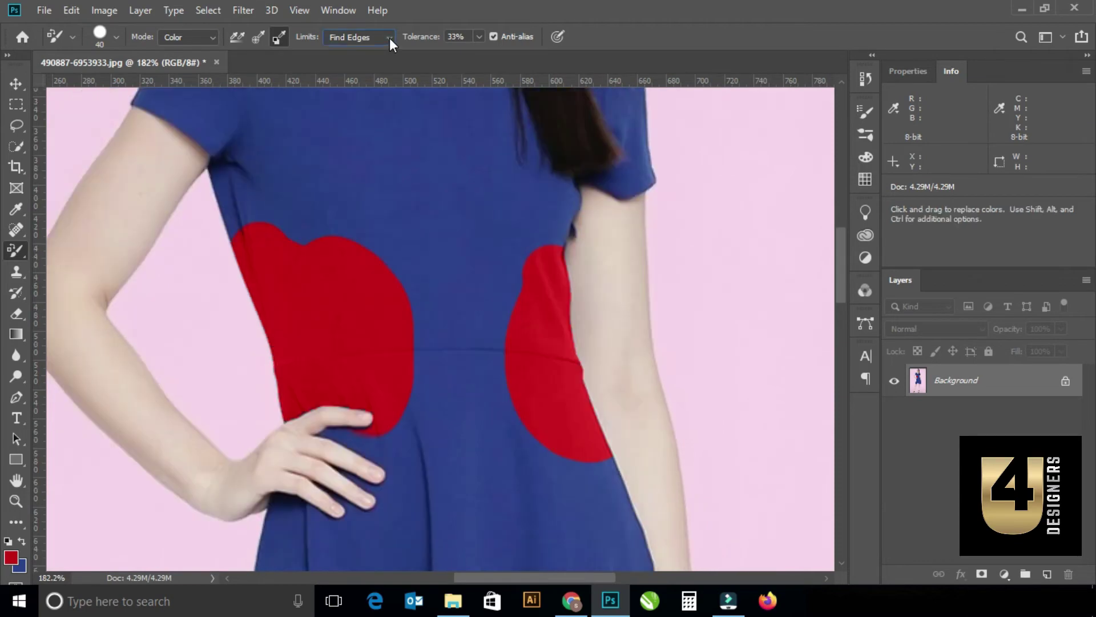
# - Switch Limits back to Contiguous and undo both red edge patches
pyautogui.click(390, 38)
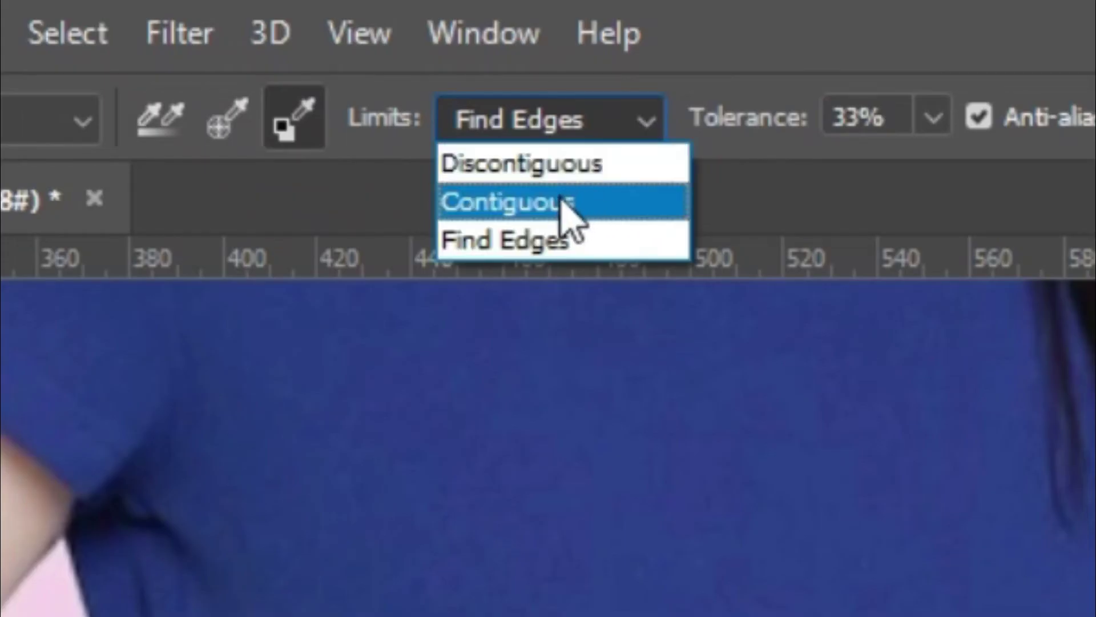
pyautogui.click(558, 198)
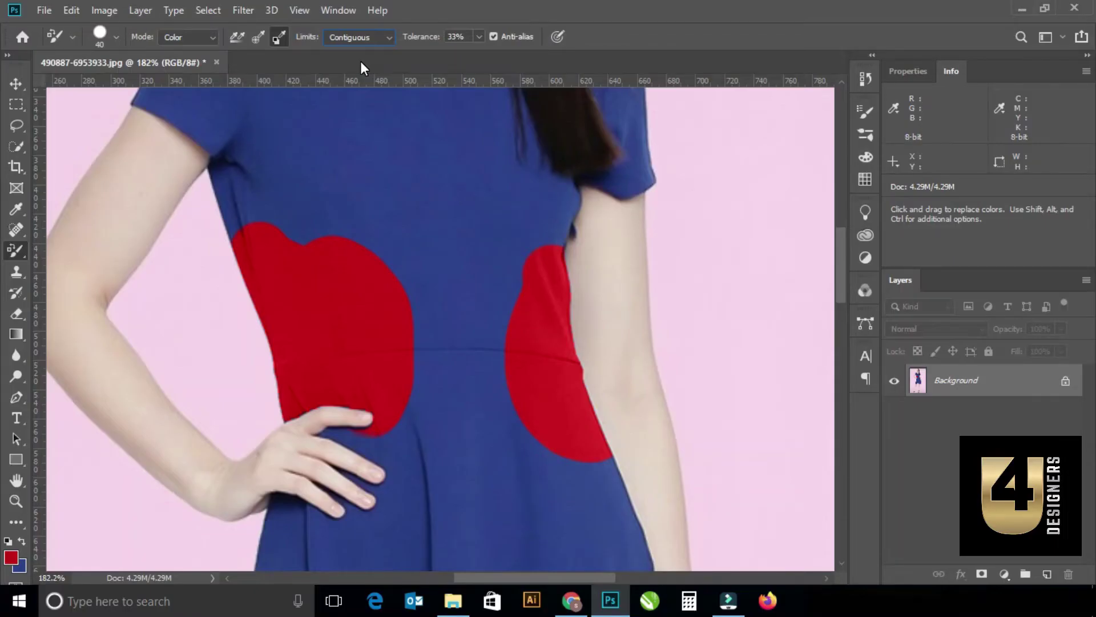
pyautogui.hotkey('ctrl', 'z')
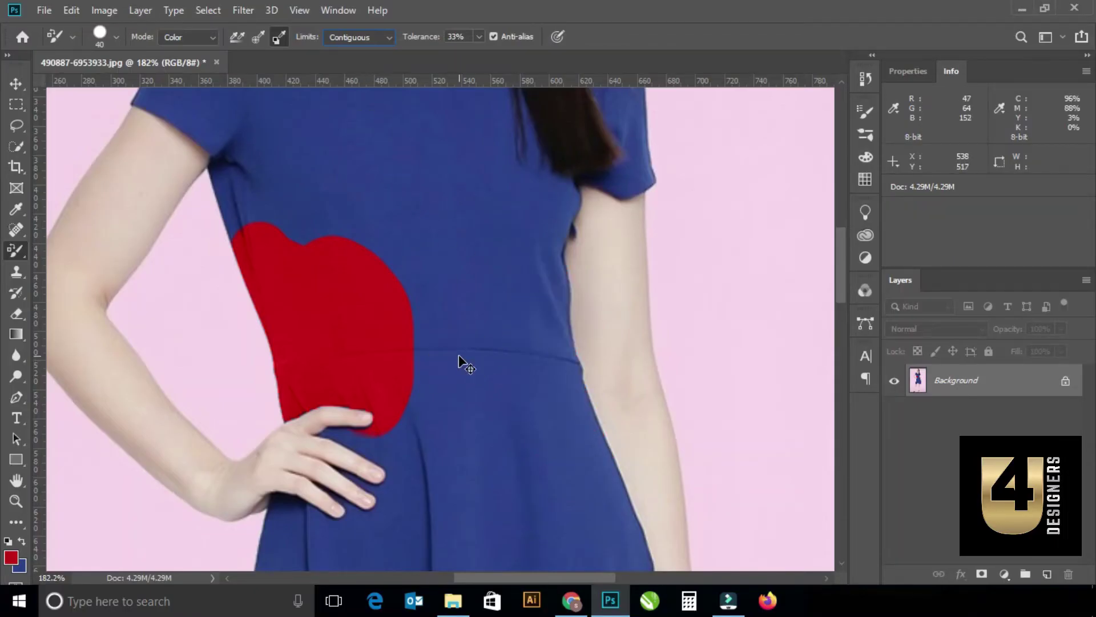
pyautogui.hotkey('ctrl', 'z')
# - Test a red dab, undo it, then paint red along the dress edge near the top
pyautogui.click(290, 217)
pyautogui.scroll(3, 290, 217)
pyautogui.hotkey('ctrl', 'z')
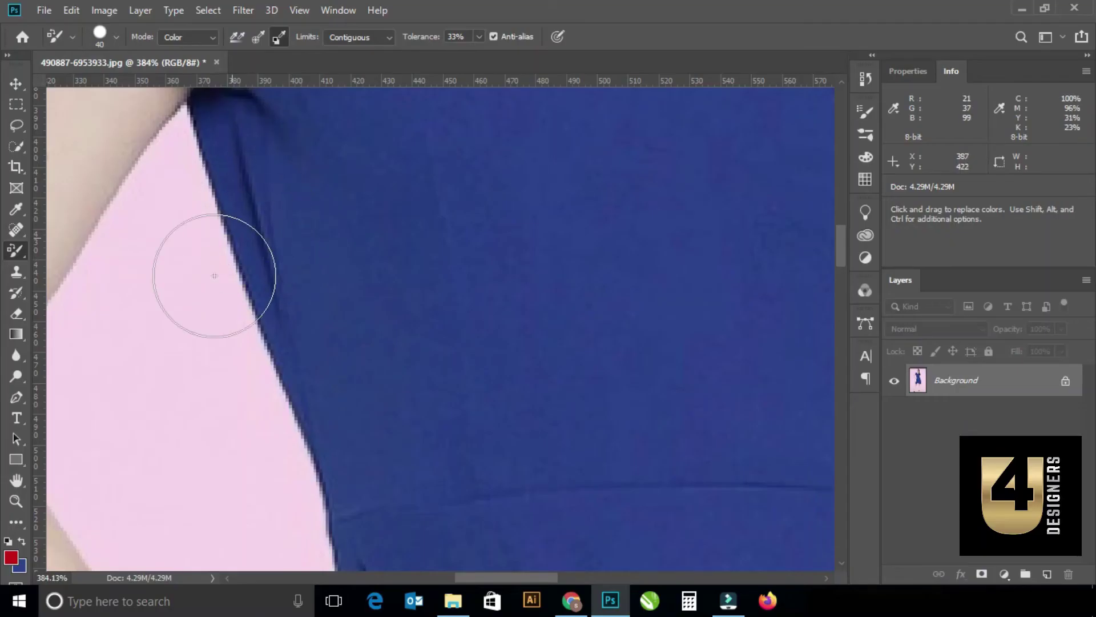
pyautogui.scroll(2, 215, 274)
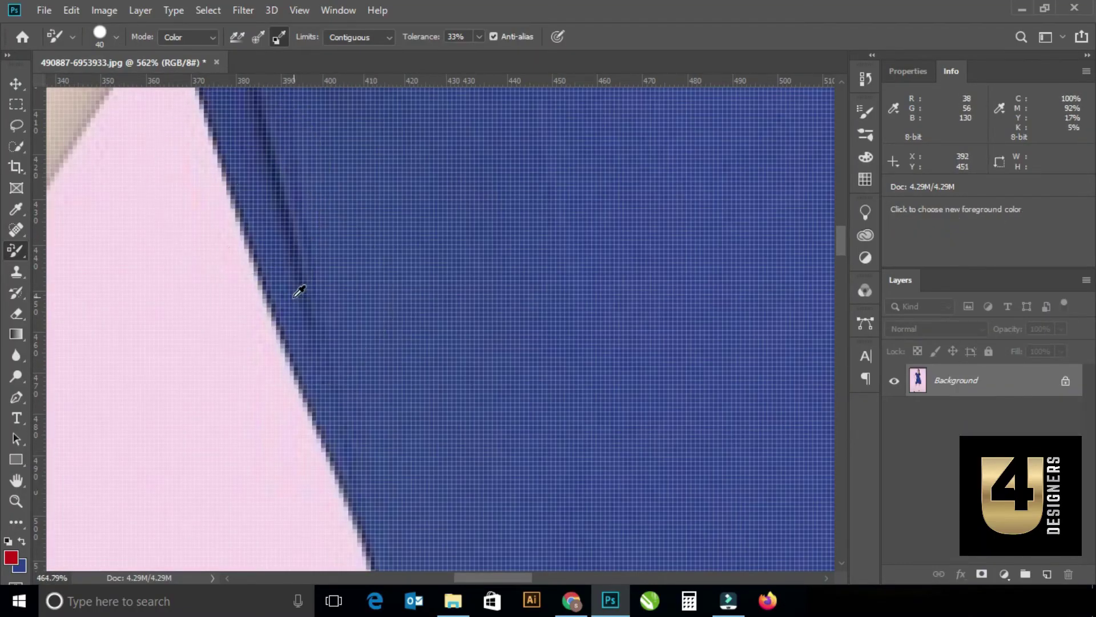
pyautogui.scroll(-1, 338, 239)
pyautogui.scroll(-1, 330, 217)
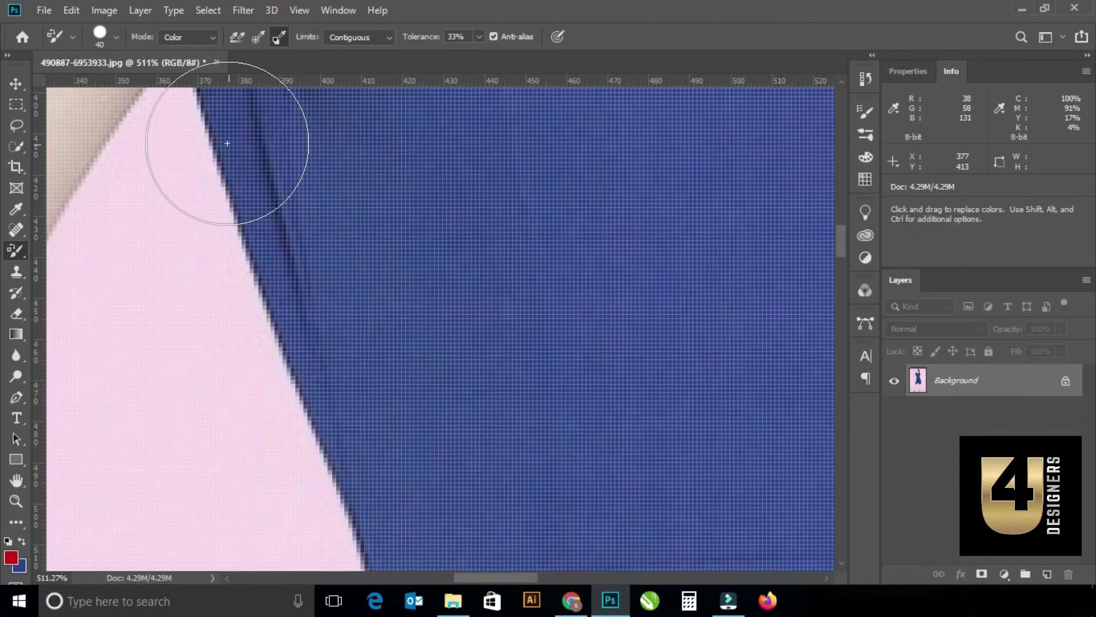
pyautogui.moveTo(225, 135)
pyautogui.mouseDown()
pyautogui.moveTo(331, 416)
pyautogui.moveTo(368, 330)
pyautogui.moveTo(354, 208)
pyautogui.moveTo(277, 306)
pyautogui.mouseUp()
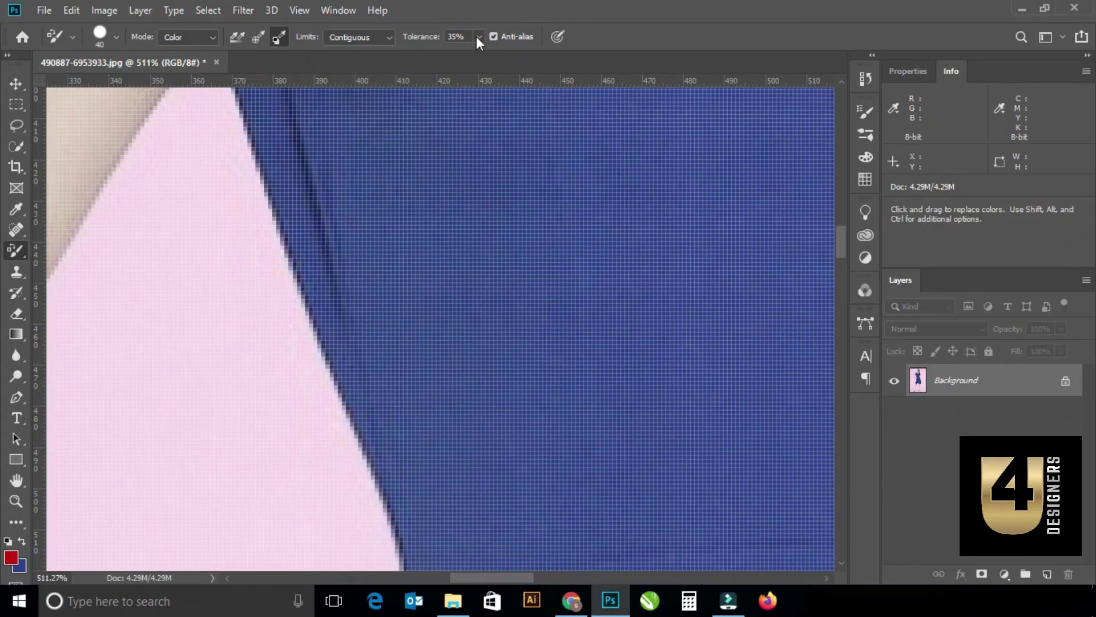
# - Raise Tolerance to 50% and recolour the dress edge red down its length
pyautogui.click(478, 36)
pyautogui.moveTo(478, 53); pyautogui.dragTo(491, 55)
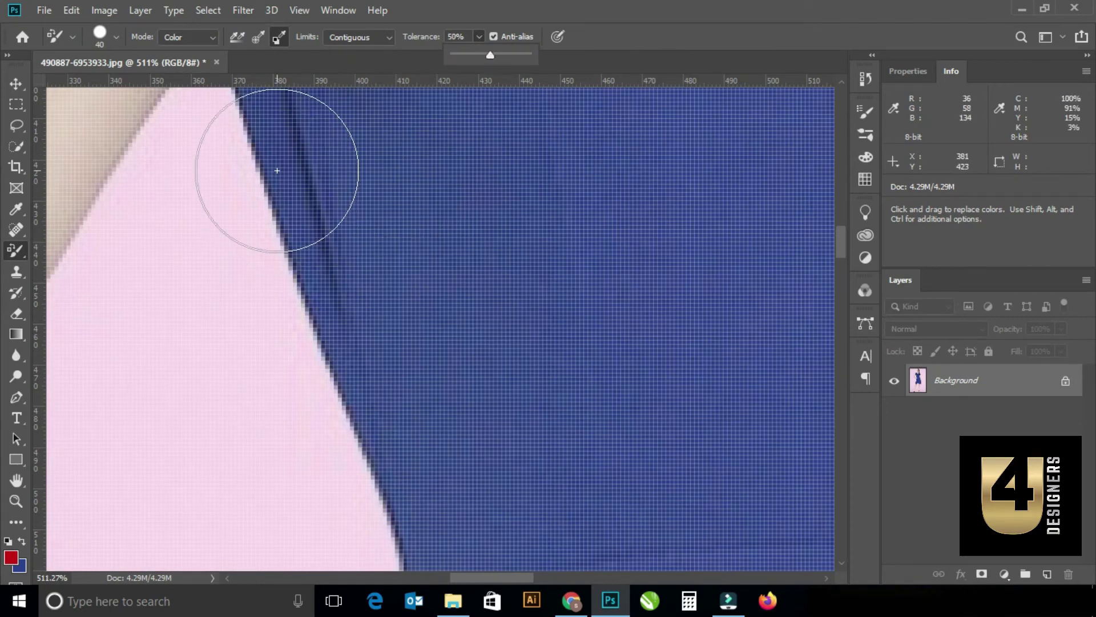
pyautogui.click(270, 153)
pyautogui.moveTo(270, 153)
pyautogui.mouseDown()
pyautogui.moveTo(322, 316)
pyautogui.moveTo(395, 481)
pyautogui.moveTo(443, 416)
pyautogui.moveTo(423, 245)
pyautogui.moveTo(365, 166)
pyautogui.moveTo(249, 217)
pyautogui.mouseUp()
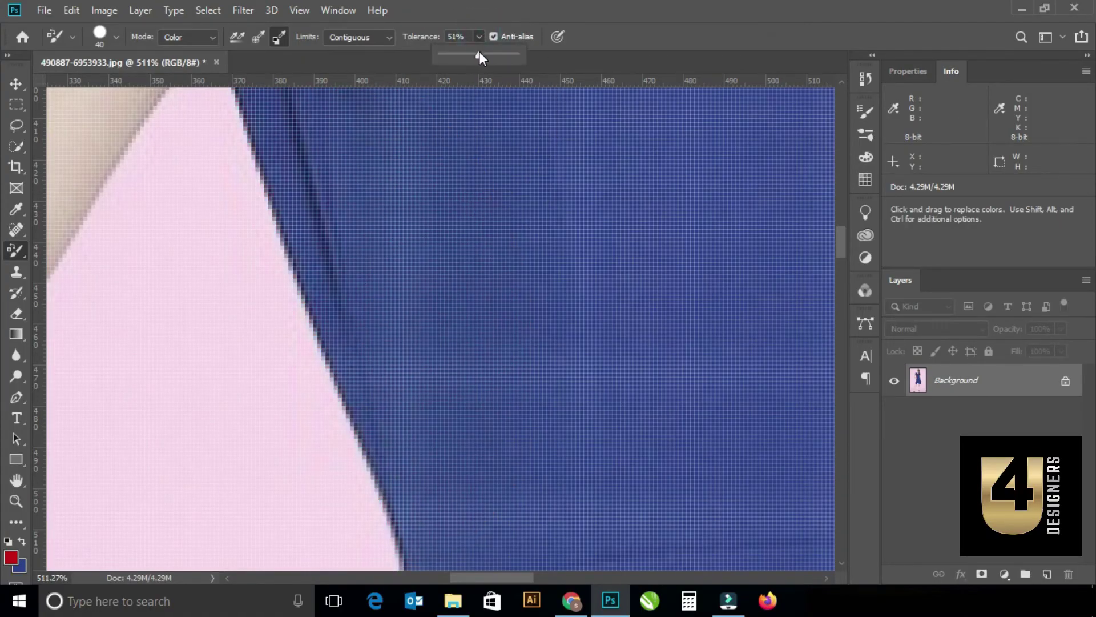
# - Raise Tolerance to 82% and recolour the blue fabric along the arm edge red
pyautogui.moveTo(480, 55); pyautogui.dragTo(507, 55)
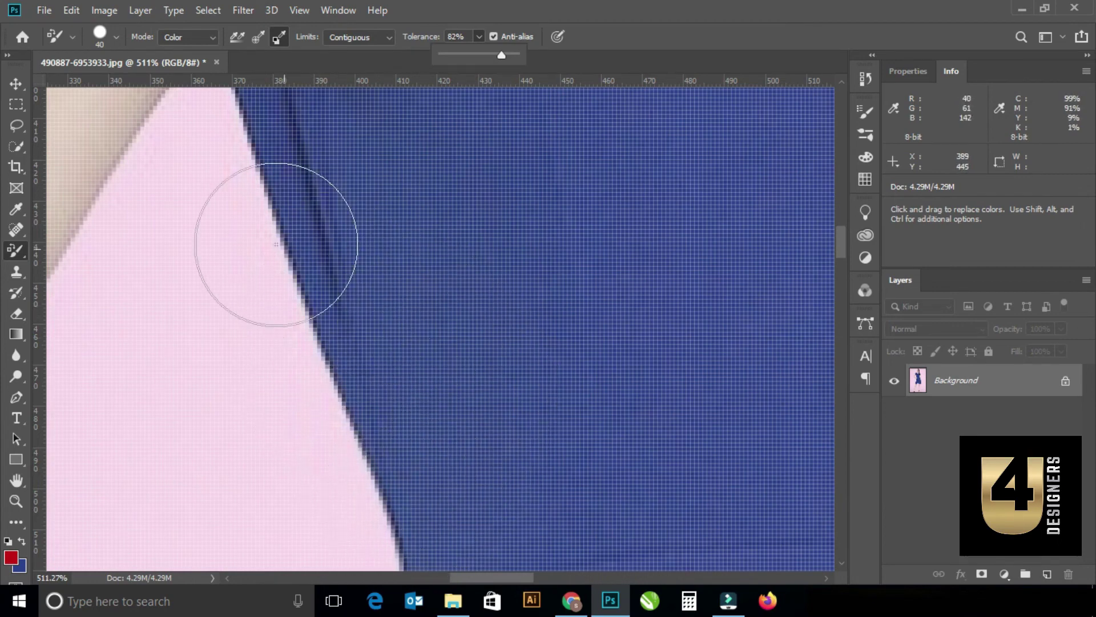
pyautogui.scroll(-5, 294, 234)
pyautogui.scroll(4, 280, 214)
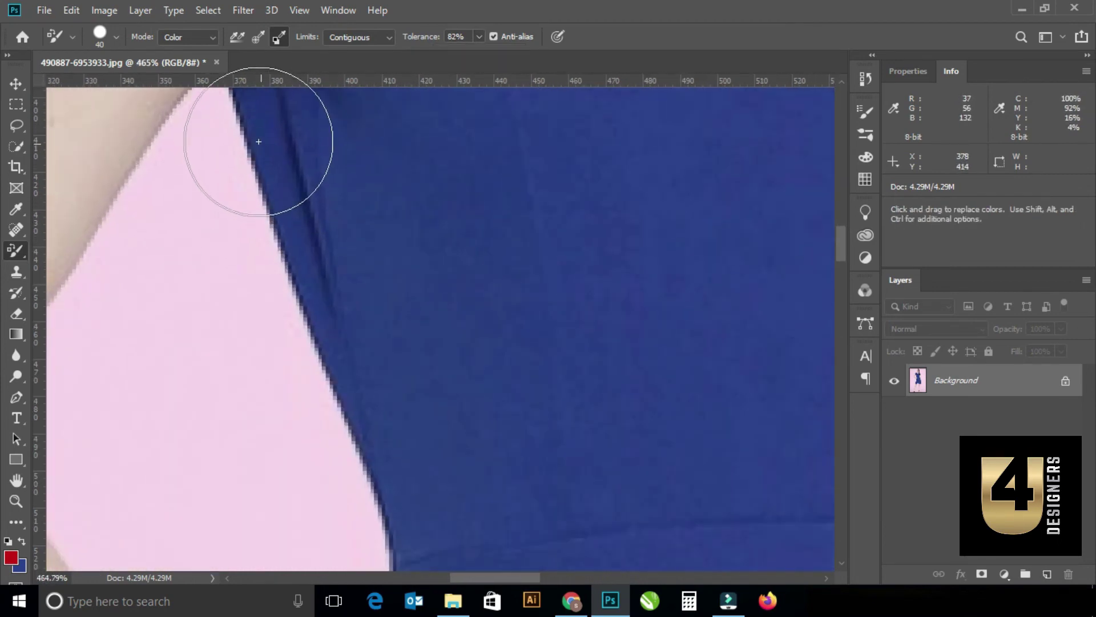
pyautogui.moveTo(252, 128)
pyautogui.mouseDown()
pyautogui.moveTo(374, 447)
pyautogui.moveTo(431, 411)
pyautogui.moveTo(384, 213)
pyautogui.moveTo(387, 336)
pyautogui.moveTo(231, 156)
pyautogui.moveTo(284, 268)
pyautogui.mouseUp()
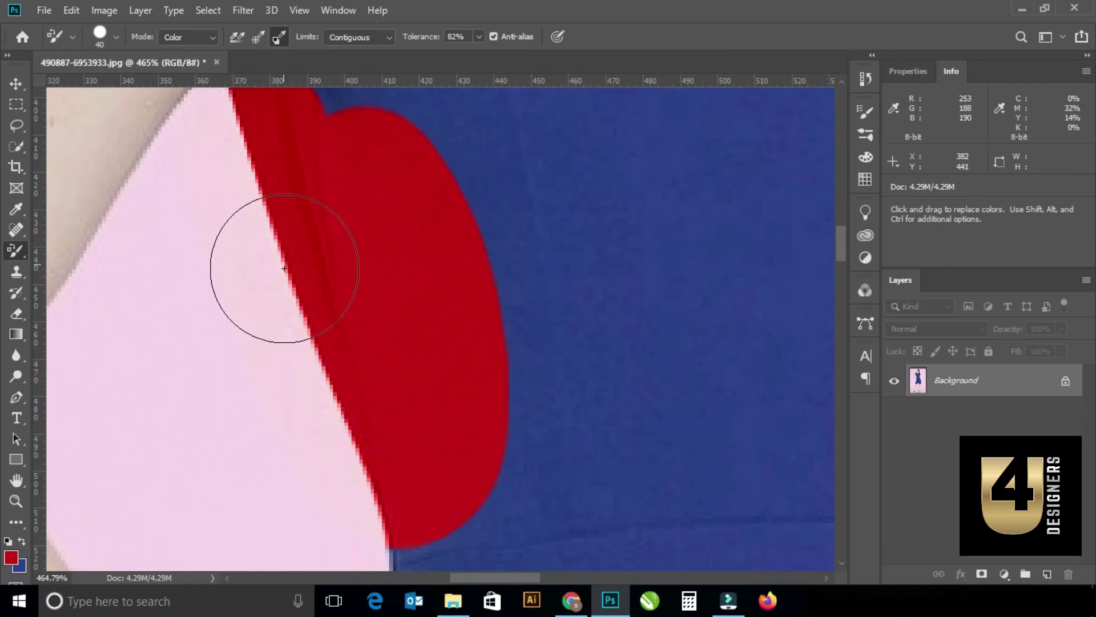
pyautogui.moveTo(352, 429)
pyautogui.mouseDown()
pyautogui.moveTo(380, 502)
pyautogui.moveTo(262, 147)
pyautogui.moveTo(241, 127)
pyautogui.moveTo(254, 208)
pyautogui.moveTo(367, 478)
pyautogui.moveTo(363, 451)
pyautogui.mouseUp()
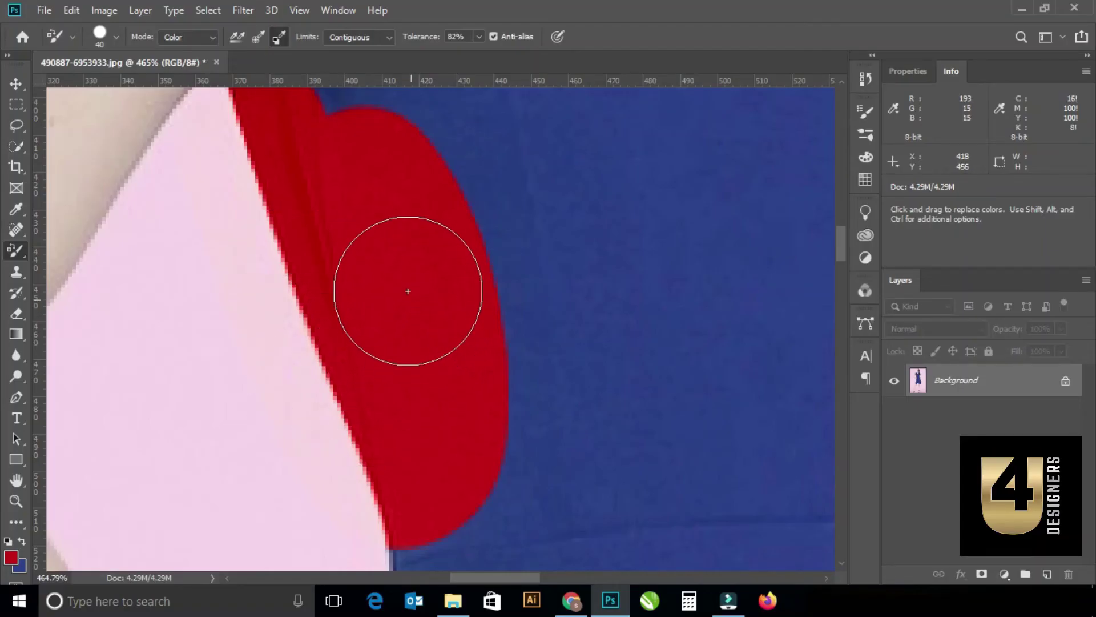
# - Lower Tolerance to 33% and undo the earlier red painting
pyautogui.click(479, 37)
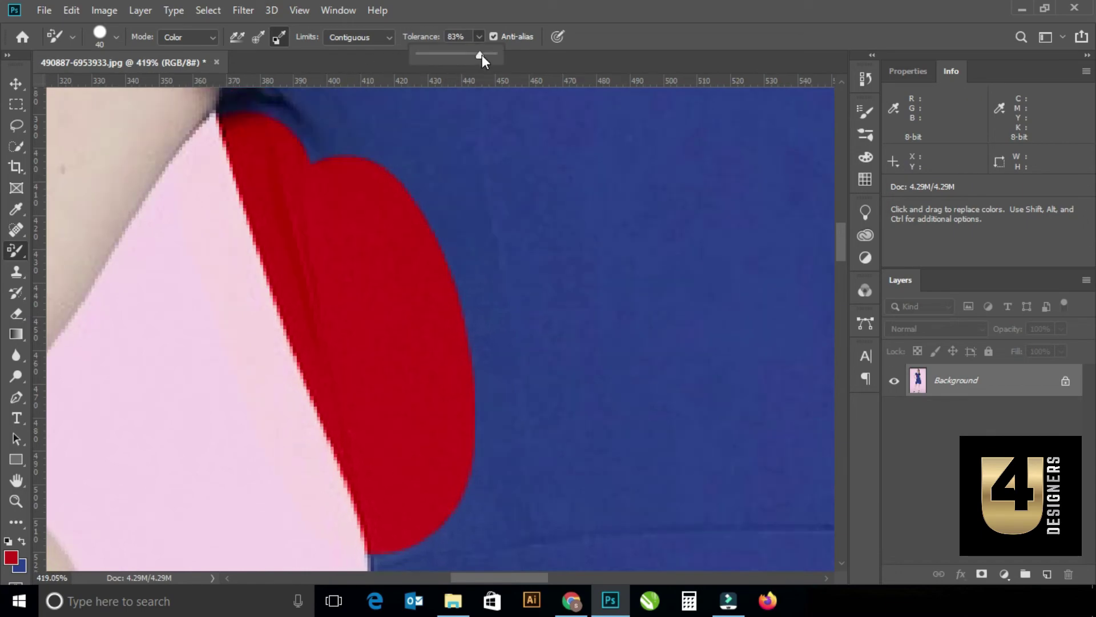
pyautogui.moveTo(479, 56); pyautogui.dragTo(443, 56)
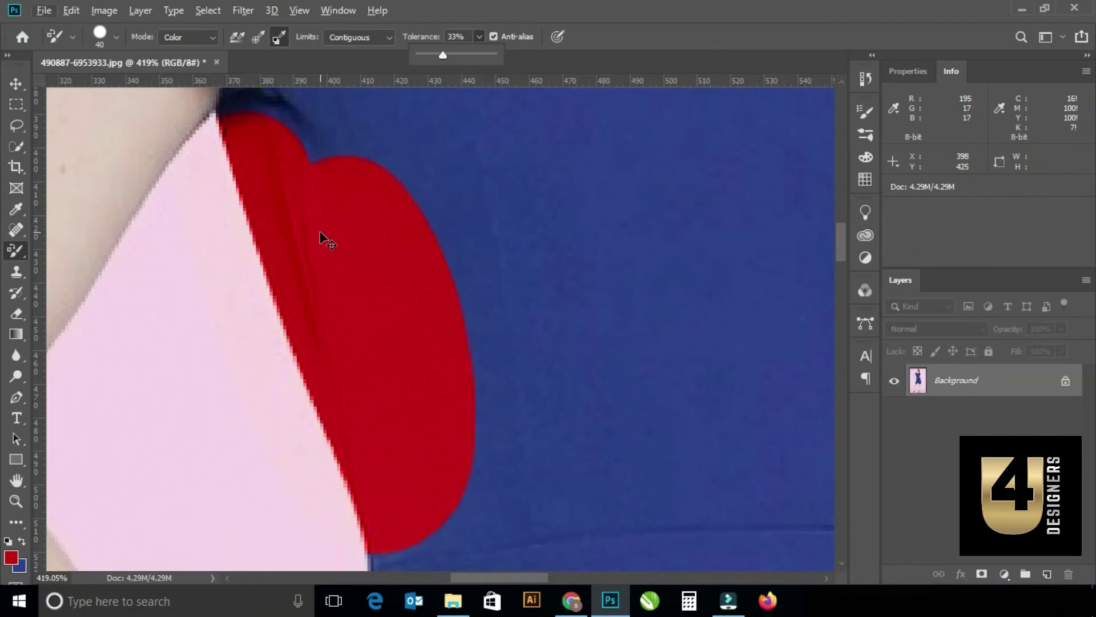
pyautogui.hotkey('ctrl', 'z')
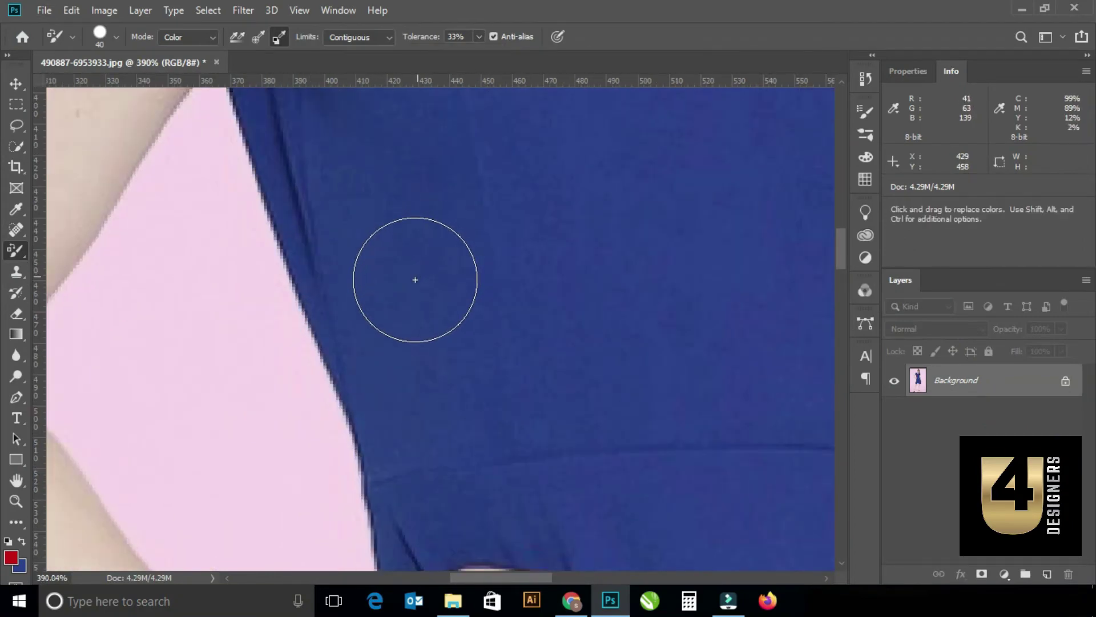
pyautogui.scroll(-3, 406, 260)
pyautogui.scroll(3, 423, 228)
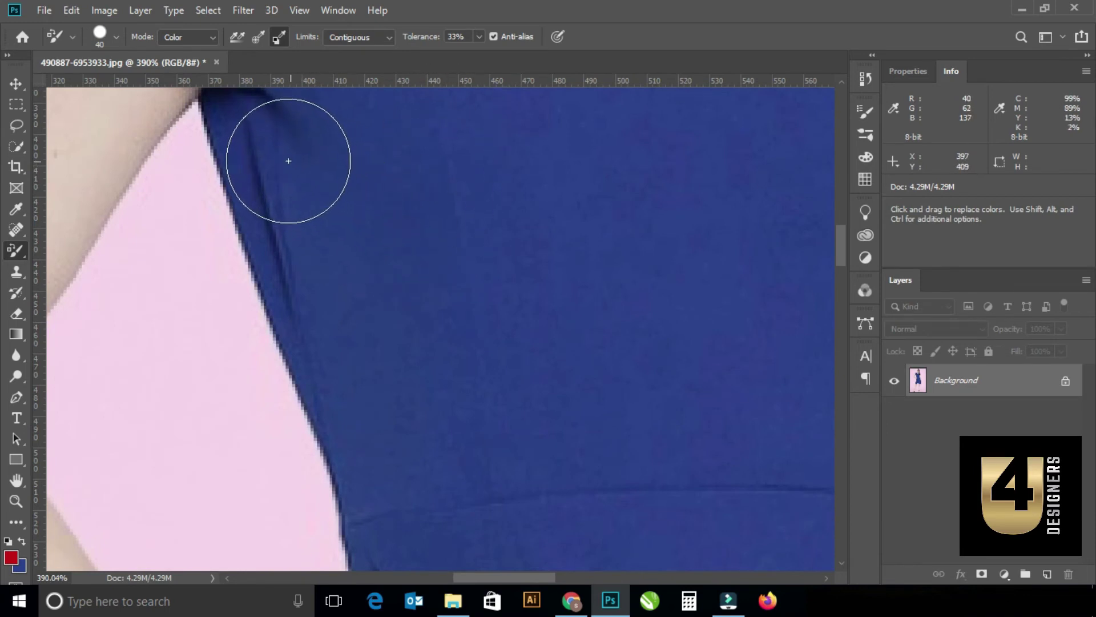
# - Paint three fresh red strokes across the blue dress
pyautogui.moveTo(288, 161)
pyautogui.mouseDown()
pyautogui.moveTo(581, 238)
pyautogui.moveTo(634, 189)
pyautogui.mouseUp()
pyautogui.moveTo(340, 318); pyautogui.dragTo(611, 416)
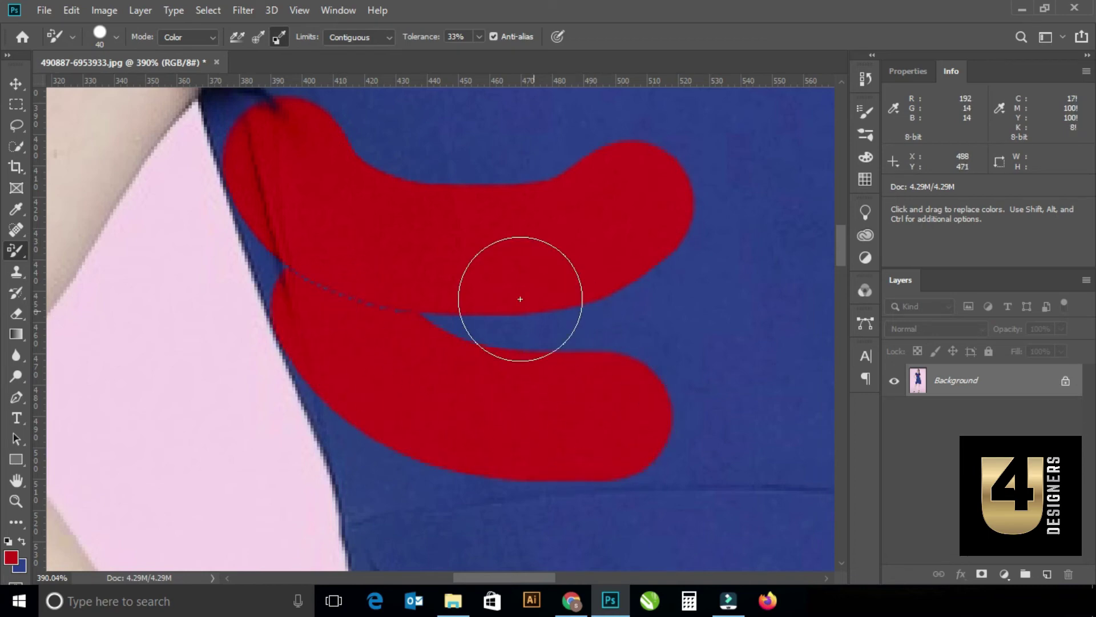
pyautogui.moveTo(520, 299)
pyautogui.mouseDown()
pyautogui.moveTo(661, 318)
pyautogui.moveTo(580, 416)
pyautogui.moveTo(478, 338)
pyautogui.moveTo(581, 312)
pyautogui.mouseUp()
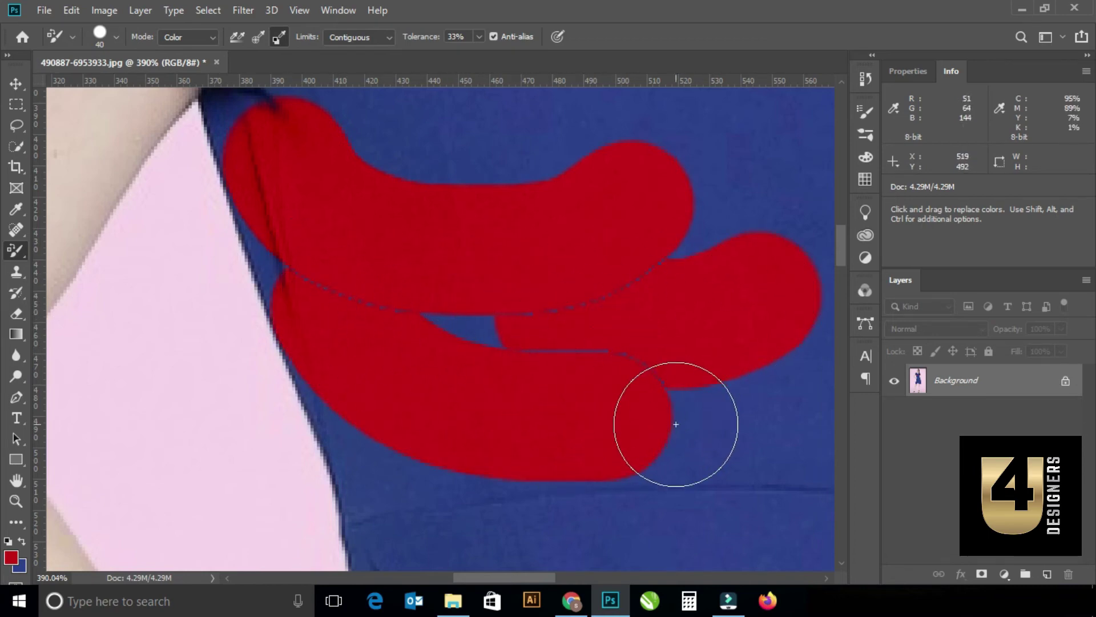
# - Raise Tolerance to 82%, test two red strokes across the dress, then undo them
pyautogui.click(480, 36)
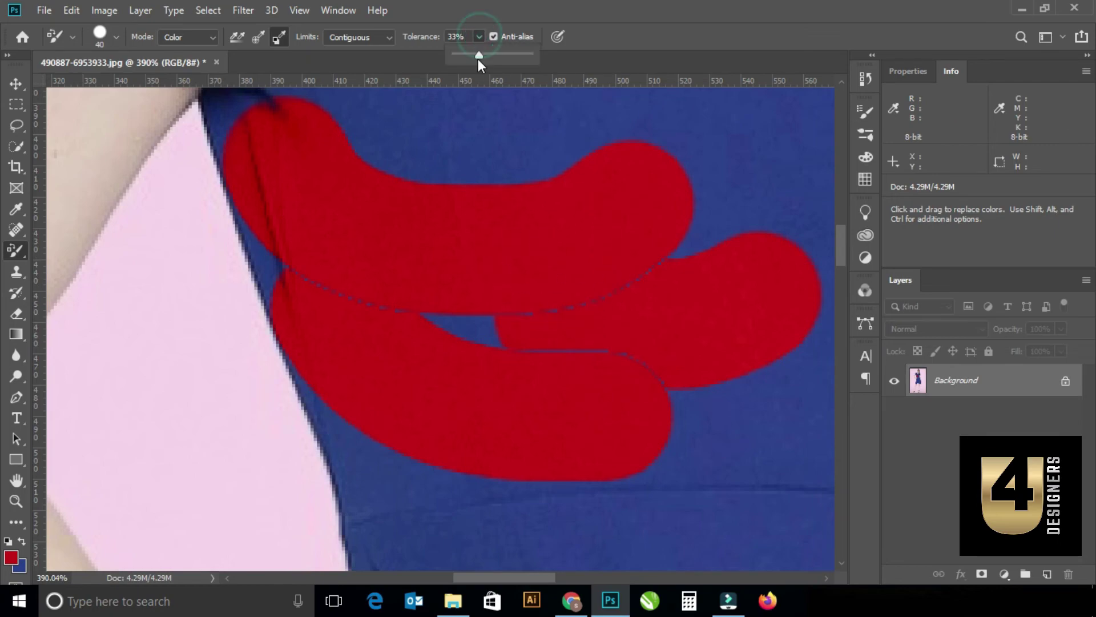
pyautogui.moveTo(477, 56); pyautogui.dragTo(484, 53)
pyautogui.moveTo(539, 183); pyautogui.dragTo(650, 189)
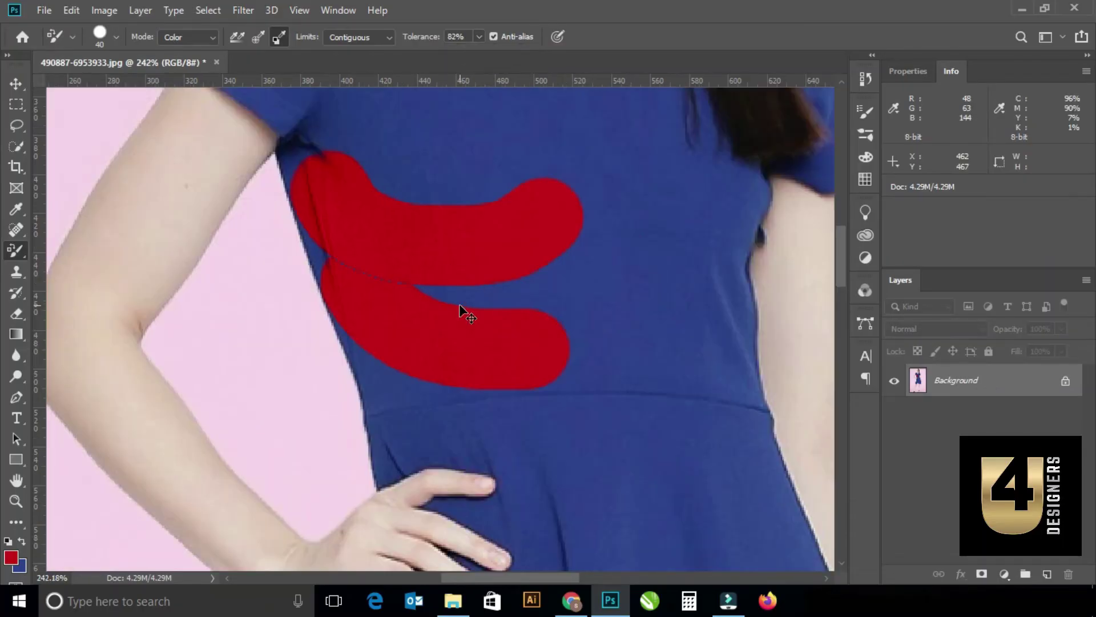
pyautogui.moveTo(320, 169); pyautogui.dragTo(571, 206)
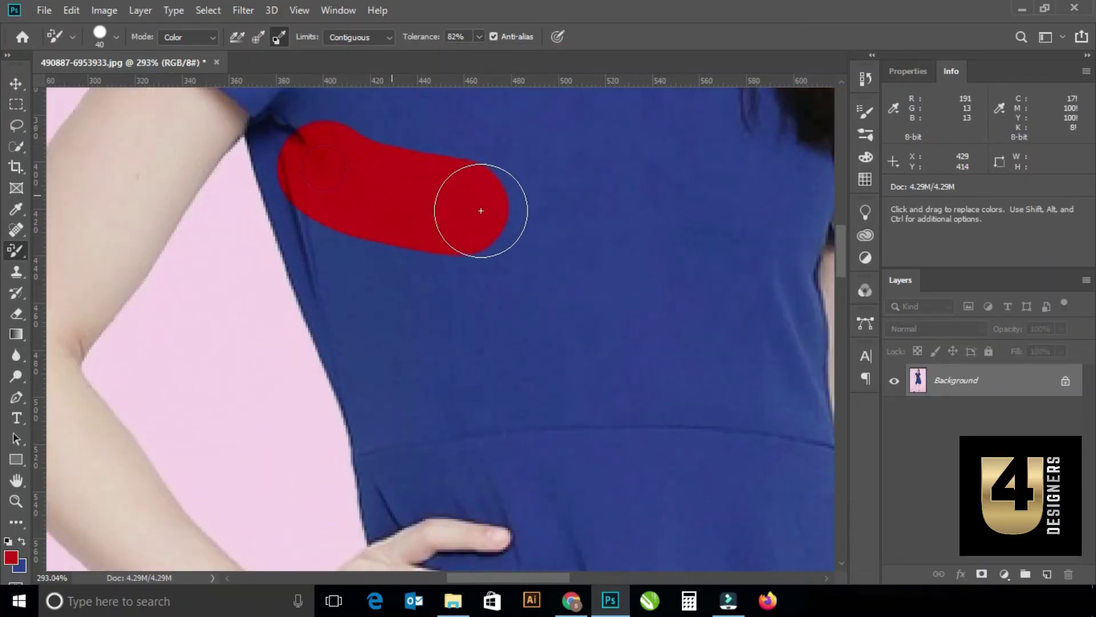
pyautogui.moveTo(379, 244)
pyautogui.mouseDown()
pyautogui.moveTo(501, 286)
pyautogui.moveTo(604, 281)
pyautogui.mouseUp()
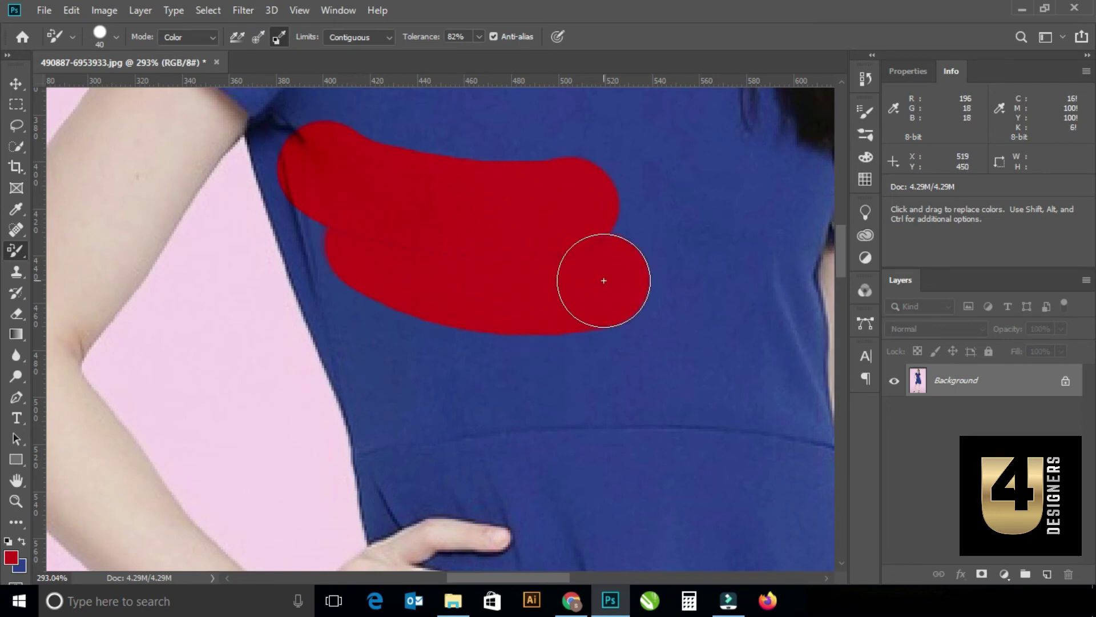
pyautogui.scroll(2, 448, 262)
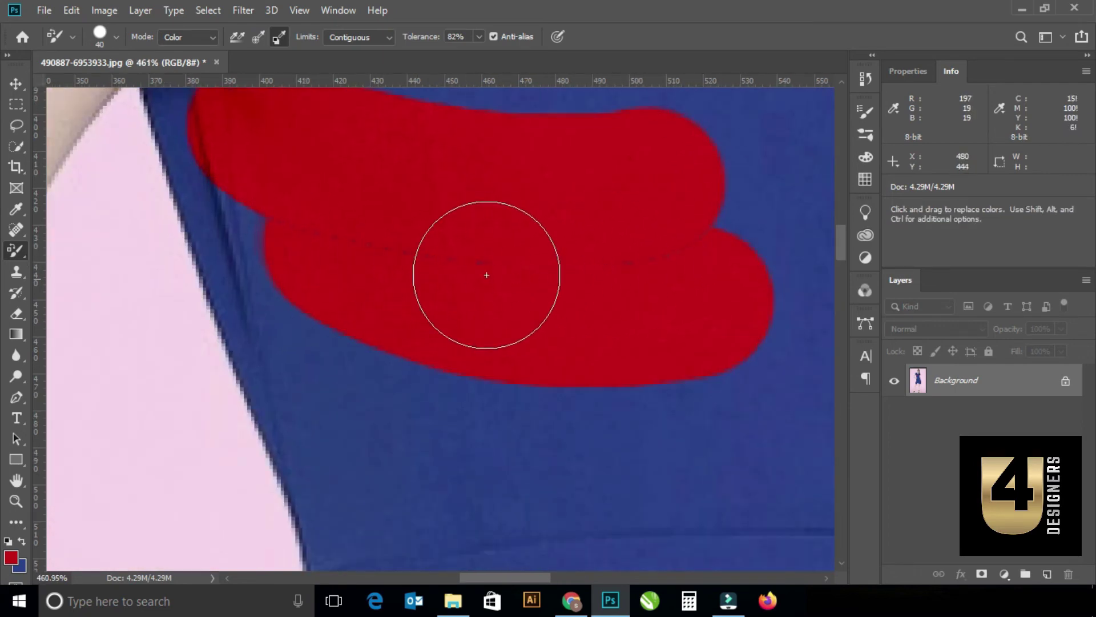
pyautogui.click(326, 220)
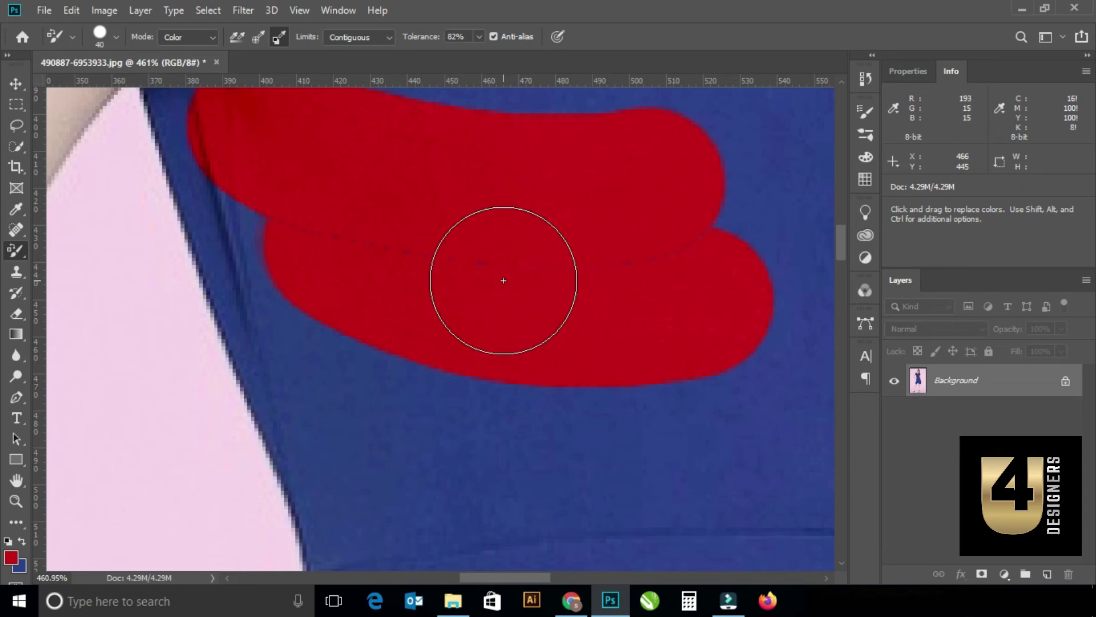
pyautogui.hotkey('ctrl', 'z')
# - Set Tolerance to 100% and paint red over the dress front from chest to waist
pyautogui.click(479, 37)
pyautogui.moveTo(486, 56); pyautogui.dragTo(531, 62)
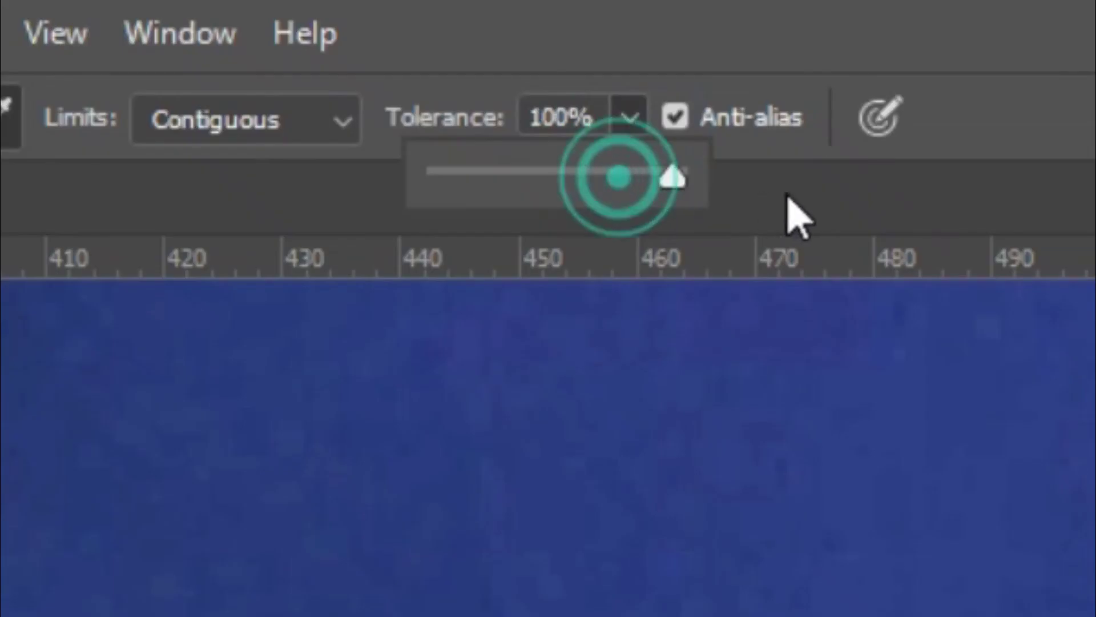
pyautogui.moveTo(287, 179)
pyautogui.mouseDown()
pyautogui.moveTo(583, 220)
pyautogui.moveTo(661, 191)
pyautogui.mouseUp()
pyautogui.moveTo(333, 252)
pyautogui.mouseDown()
pyautogui.moveTo(658, 296)
pyautogui.moveTo(463, 331)
pyautogui.mouseUp()
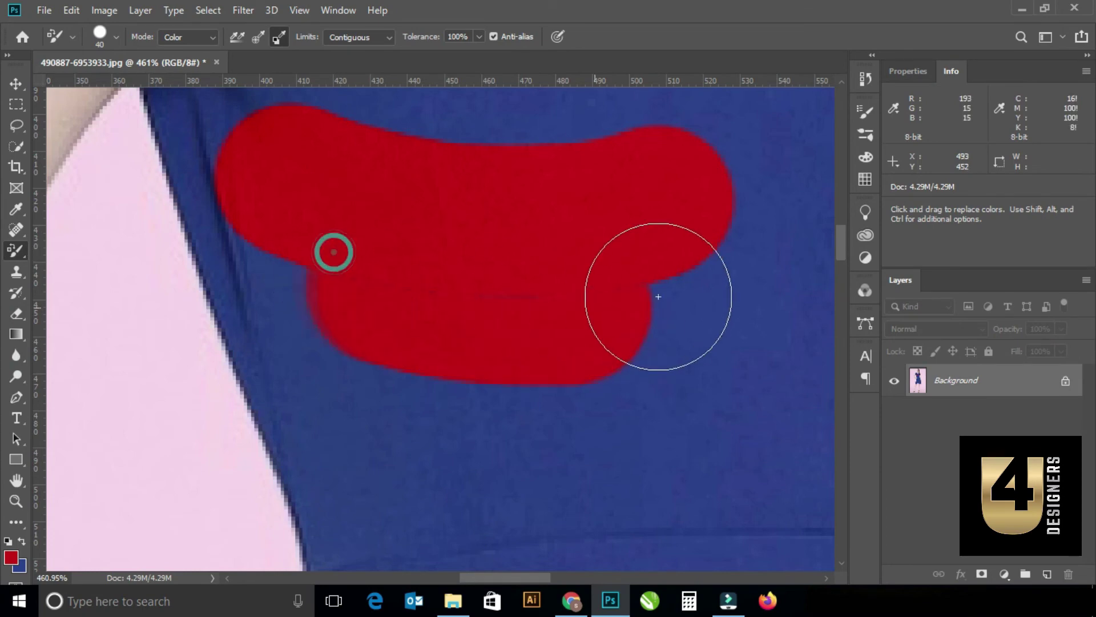
pyautogui.moveTo(538, 372); pyautogui.dragTo(542, 354)
pyautogui.scroll(-3, 441, 320)
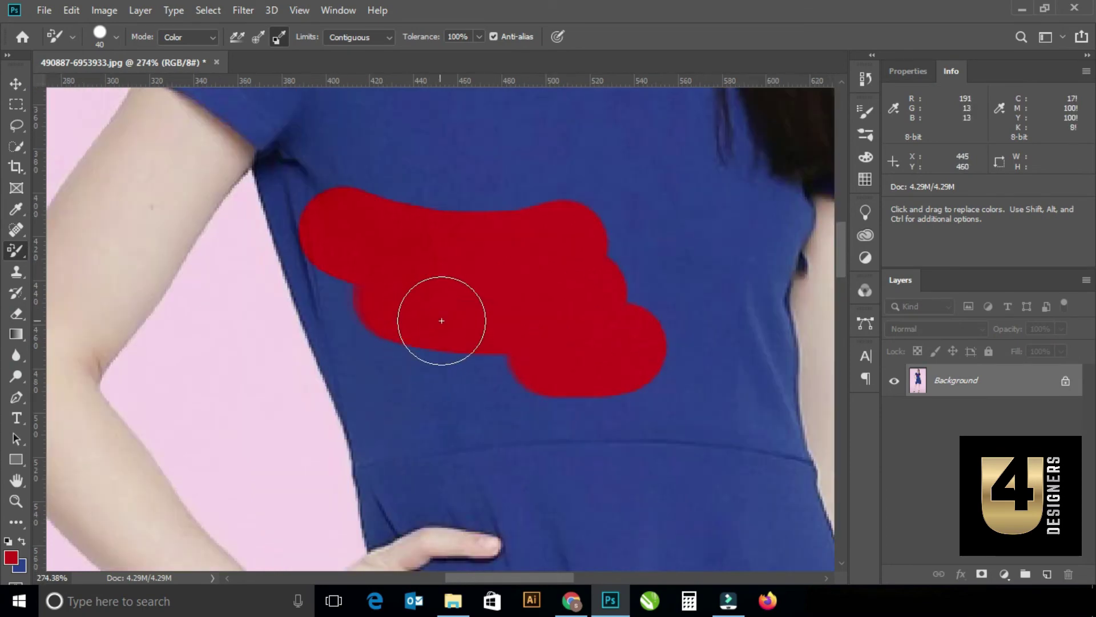
pyautogui.moveTo(656, 228)
pyautogui.mouseDown()
pyautogui.moveTo(594, 298)
pyautogui.moveTo(648, 409)
pyautogui.moveTo(512, 357)
pyautogui.mouseUp()
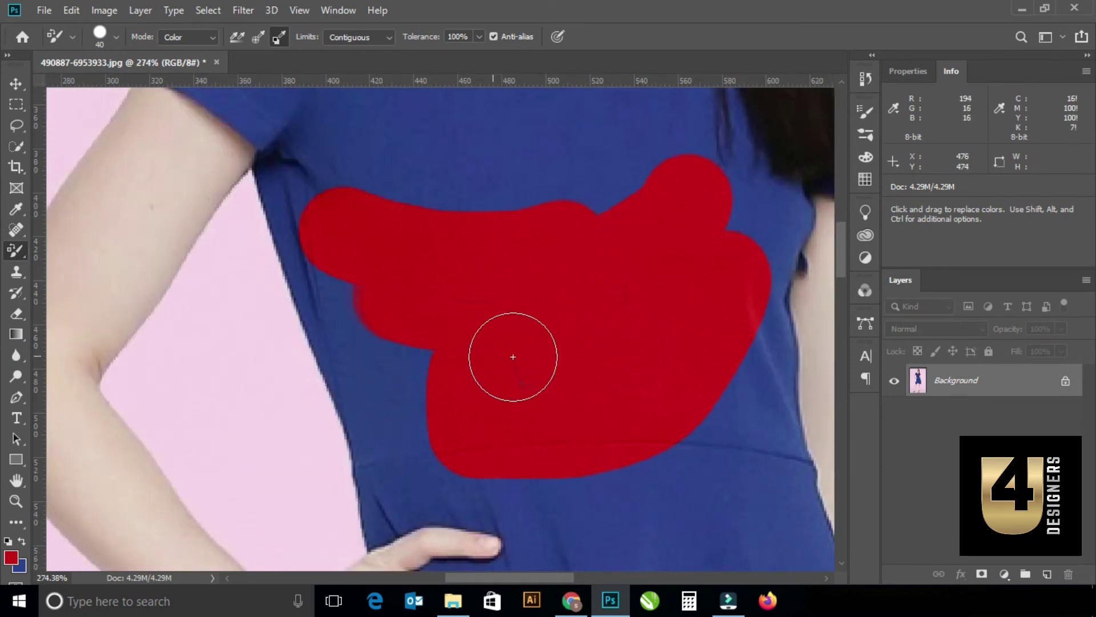
pyautogui.moveTo(530, 308)
pyautogui.mouseDown()
pyautogui.moveTo(490, 457)
pyautogui.moveTo(343, 215)
pyautogui.moveTo(535, 439)
pyautogui.mouseUp()
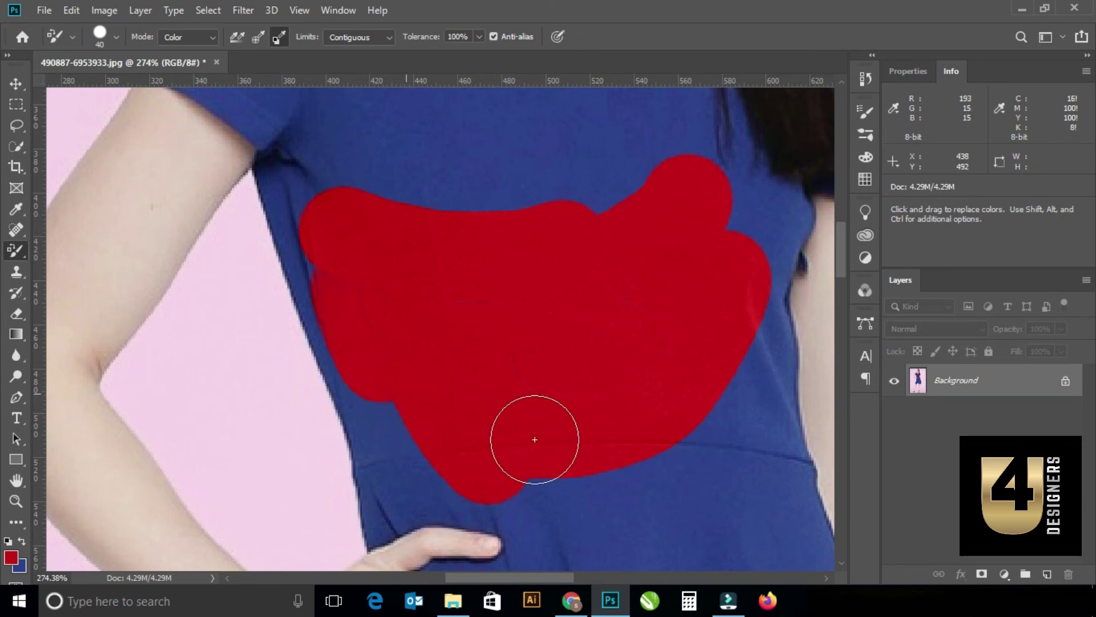
pyautogui.moveTo(540, 280); pyautogui.dragTo(681, 158)
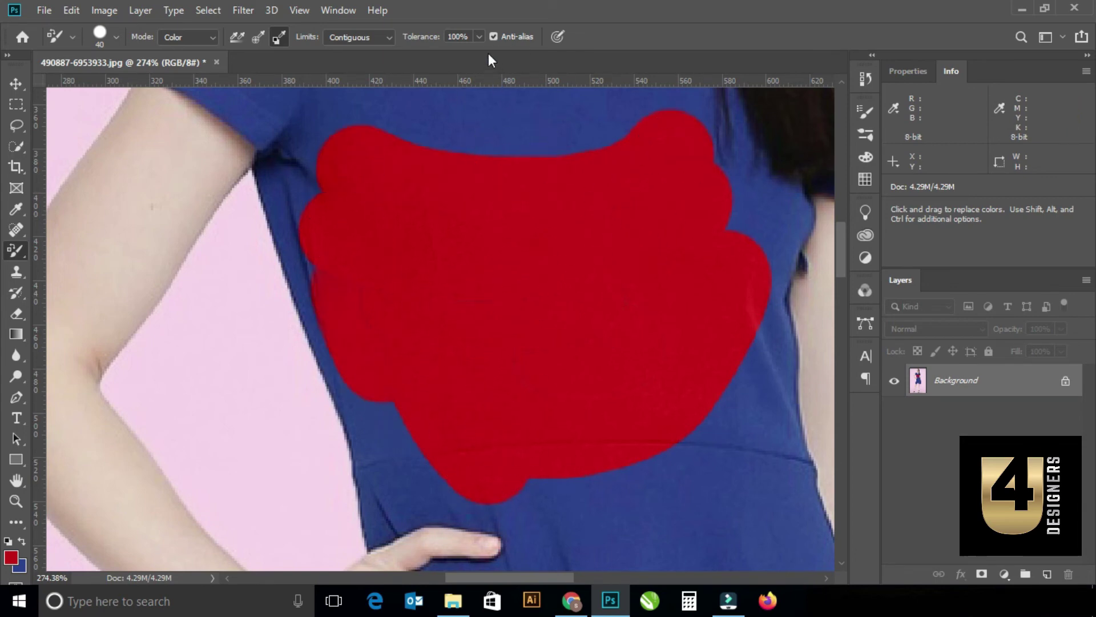
# - Set the Color Replacement tolerance to 34%
pyautogui.click(479, 37)
pyautogui.moveTo(484, 55); pyautogui.dragTo(430, 53)
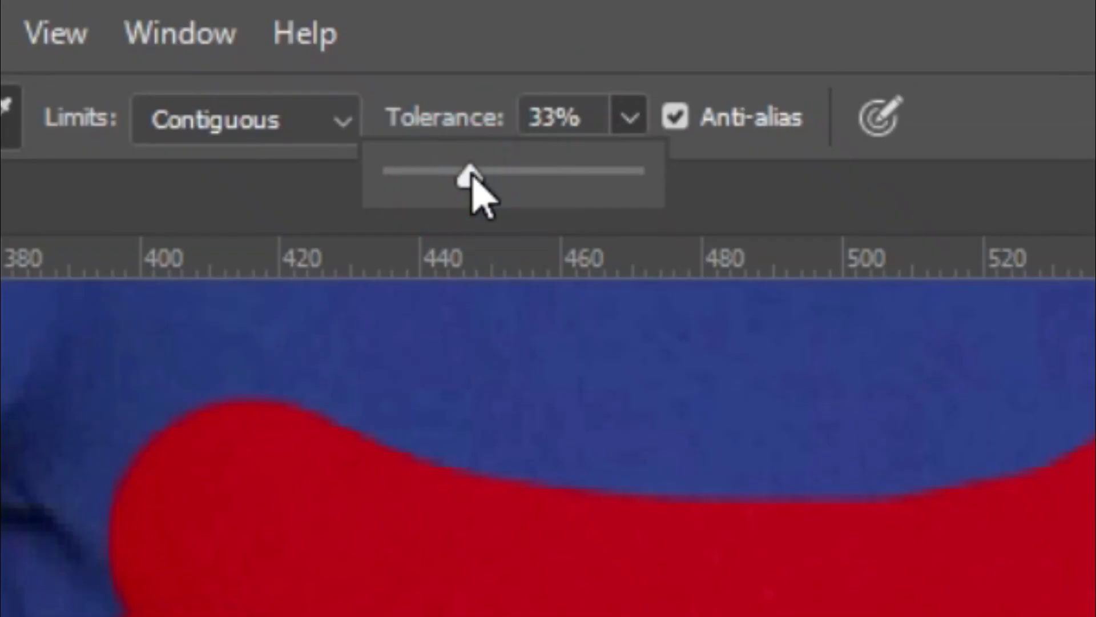
pyautogui.moveTo(472, 172); pyautogui.dragTo(475, 173)
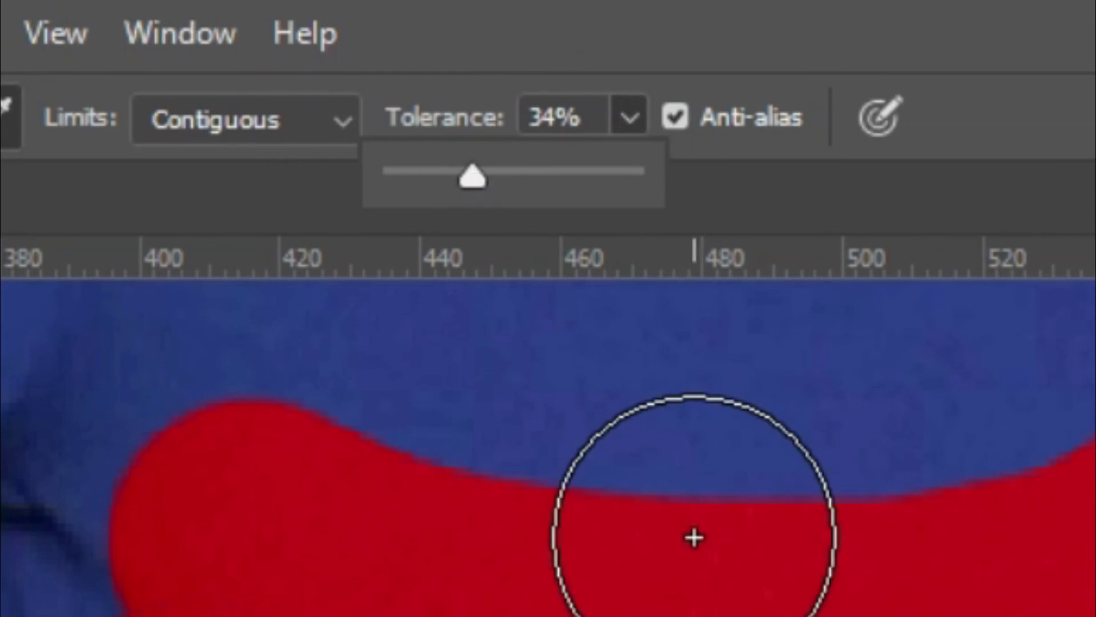
pyautogui.click(543, 303)
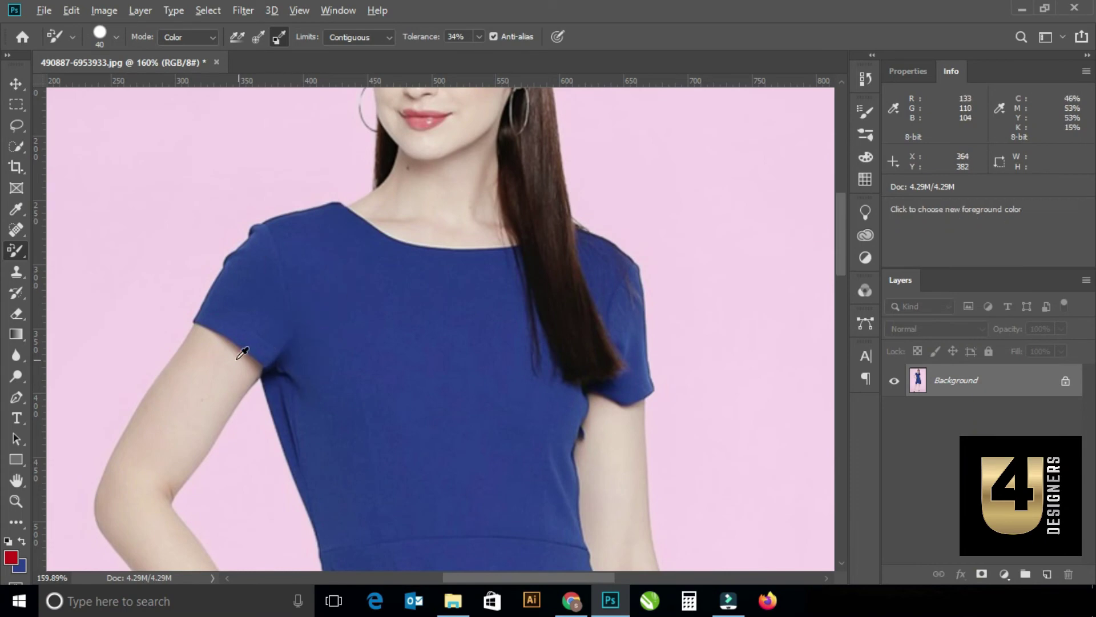
# - Zoom in and out to inspect the dress's shoulder and neckline edges
pyautogui.scroll(3, 167, 362)
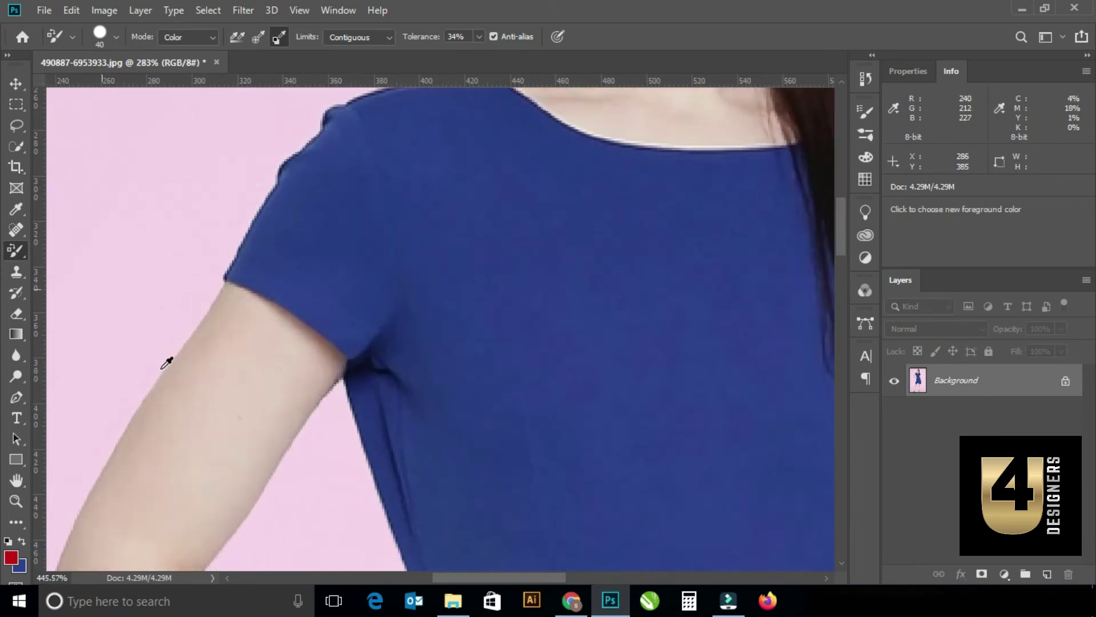
pyautogui.scroll(3, 228, 294)
pyautogui.scroll(2, 289, 213)
pyautogui.scroll(-3, 290, 213)
pyautogui.scroll(-1, 287, 220)
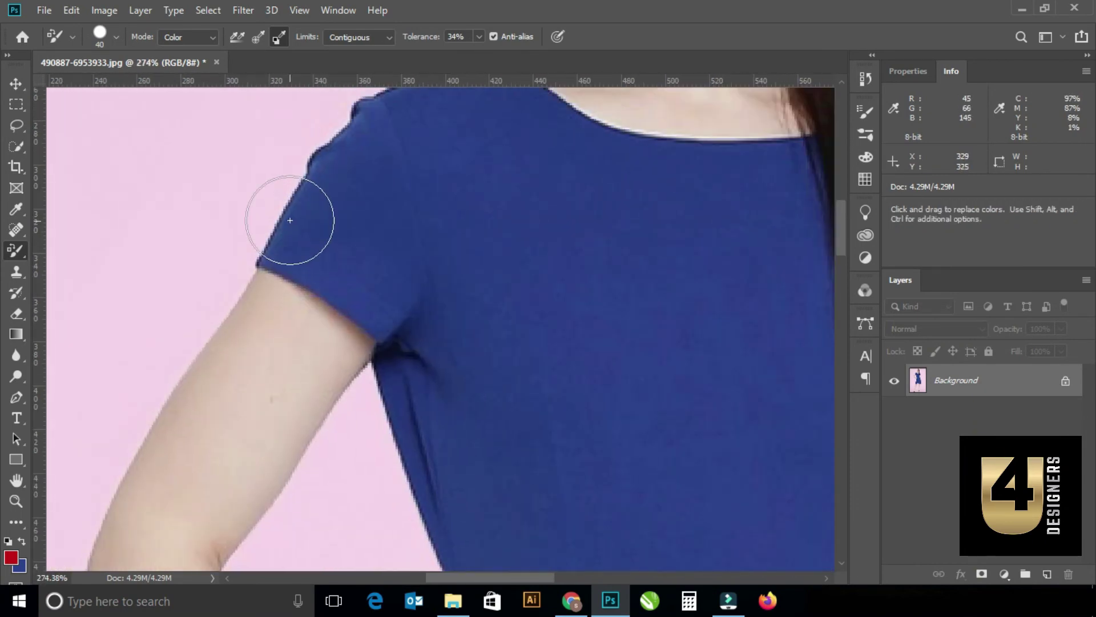
pyautogui.scroll(1, 287, 221)
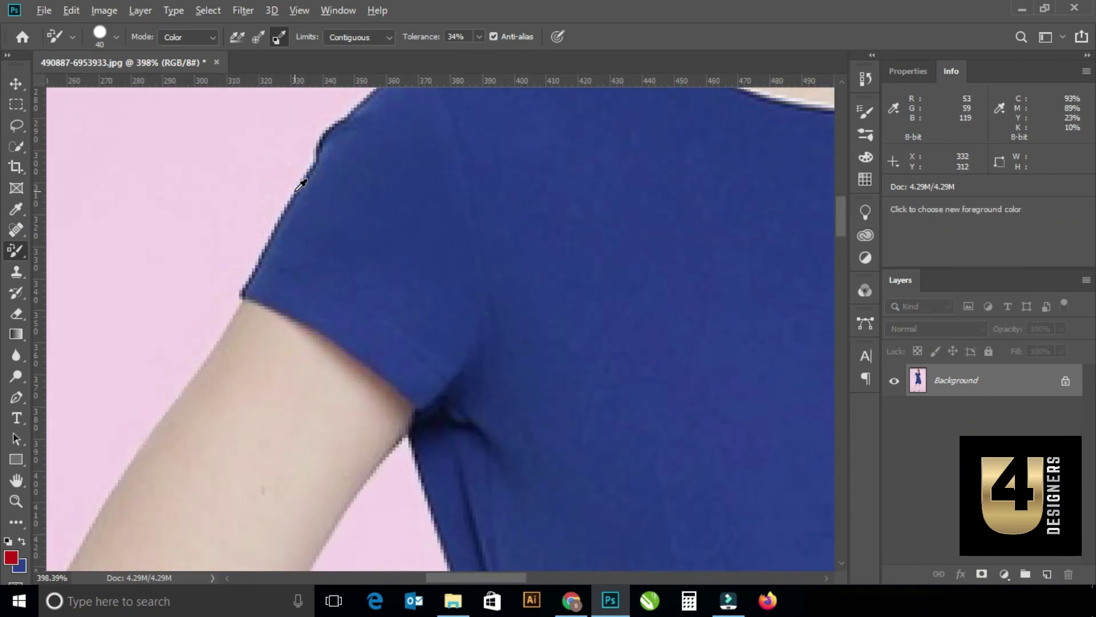
pyautogui.scroll(1, 303, 176)
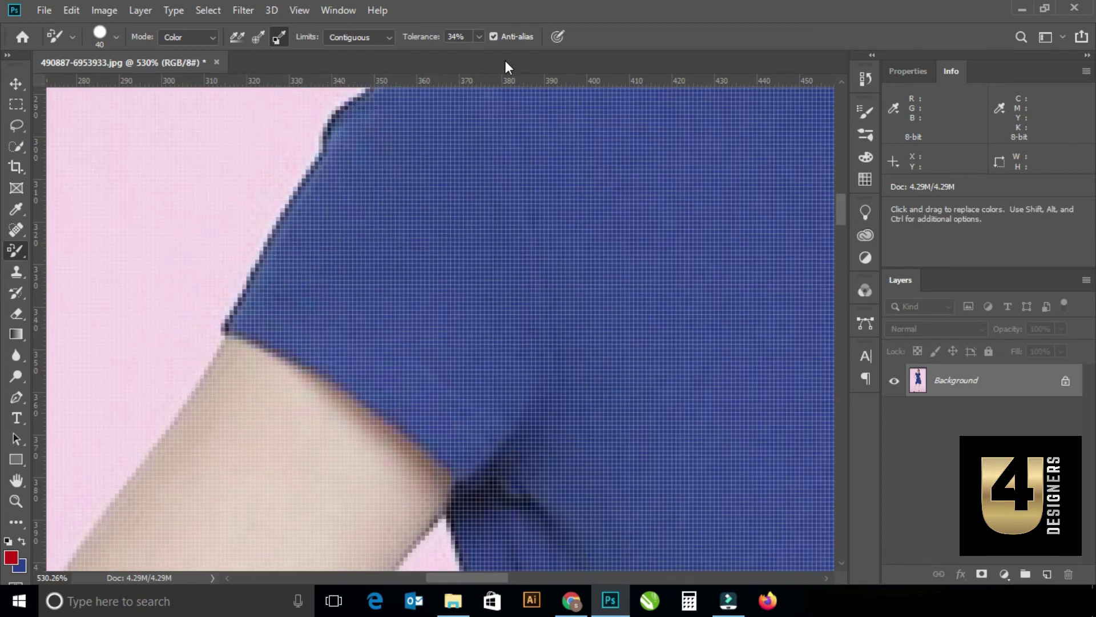
pyautogui.scroll(-2, 195, 273)
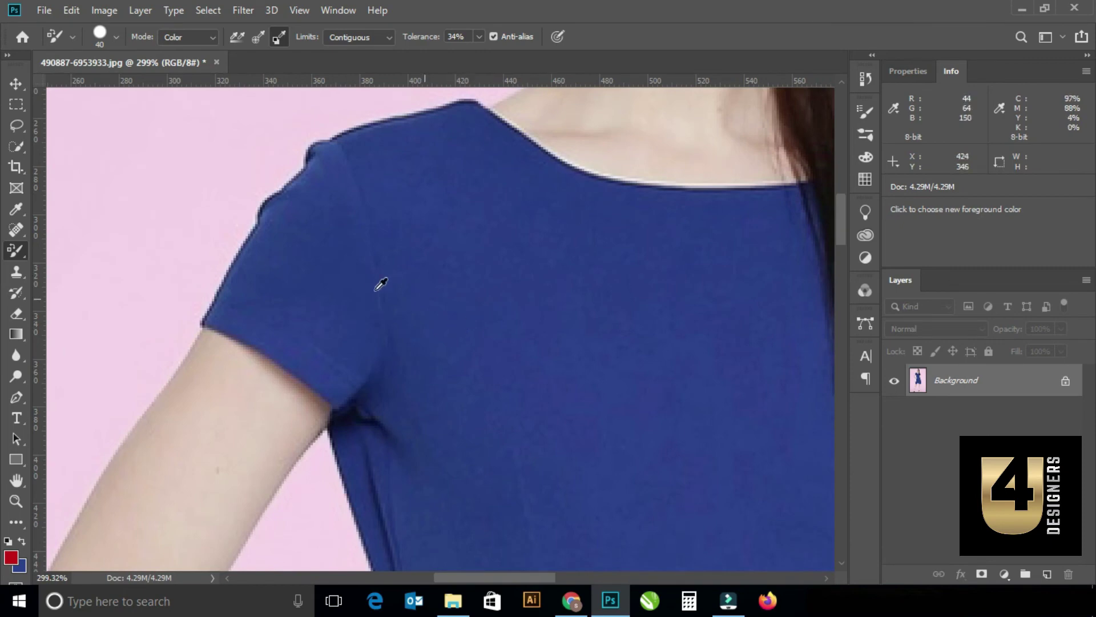
pyautogui.scroll(-1, 513, 367)
pyautogui.scroll(-1, 291, 111)
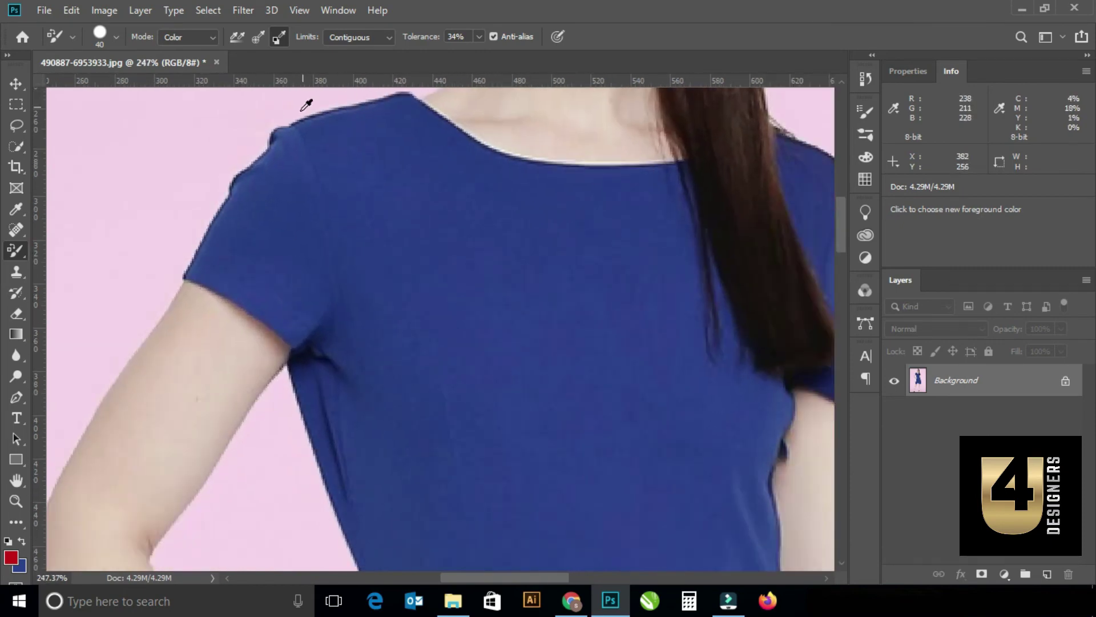
pyautogui.scroll(-2, 480, 264)
pyautogui.scroll(3, 445, 368)
pyautogui.scroll(2, 445, 368)
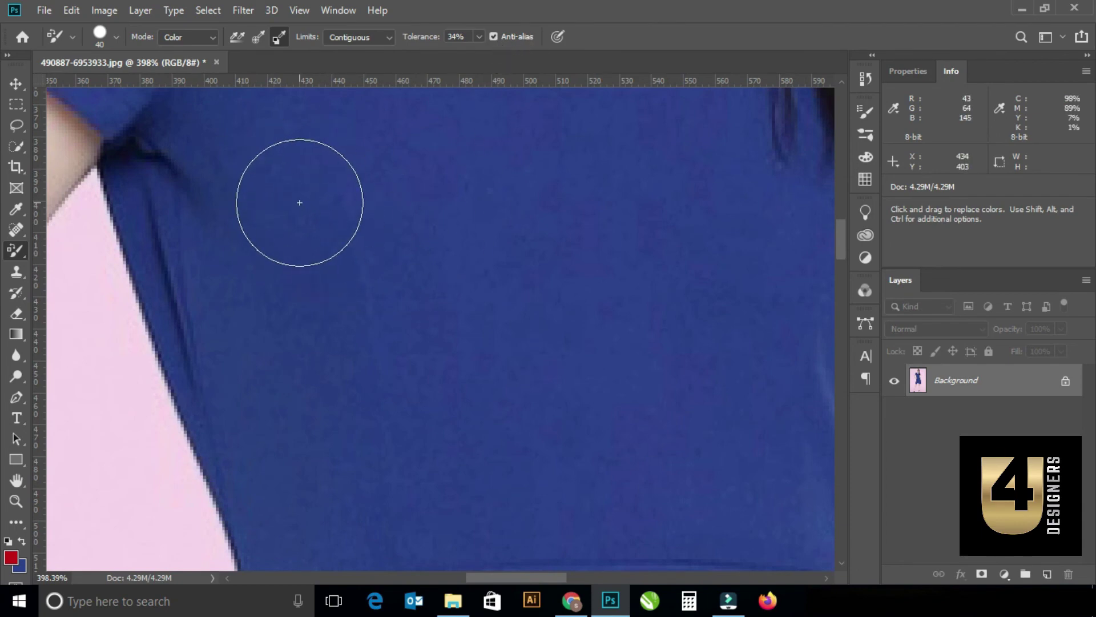
# - Paint a straight red stroke across the blue dress
pyautogui.moveTo(298, 201)
pyautogui.mouseDown()
pyautogui.moveTo(536, 288)
pyautogui.moveTo(642, 249)
pyautogui.moveTo(688, 200)
pyautogui.mouseUp()
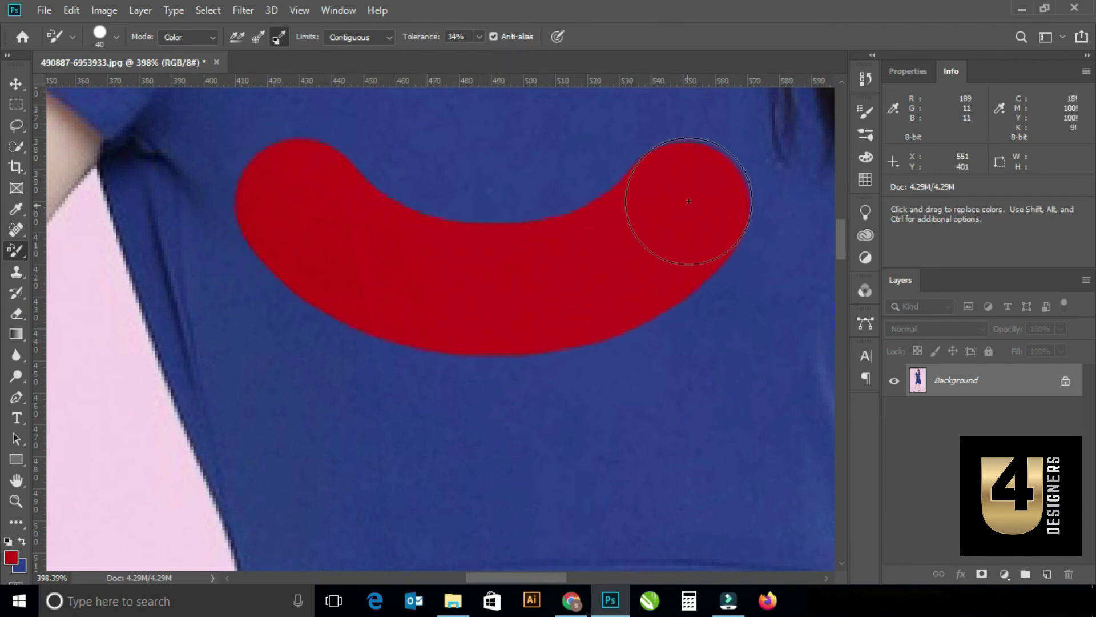
pyautogui.scroll(2, 477, 275)
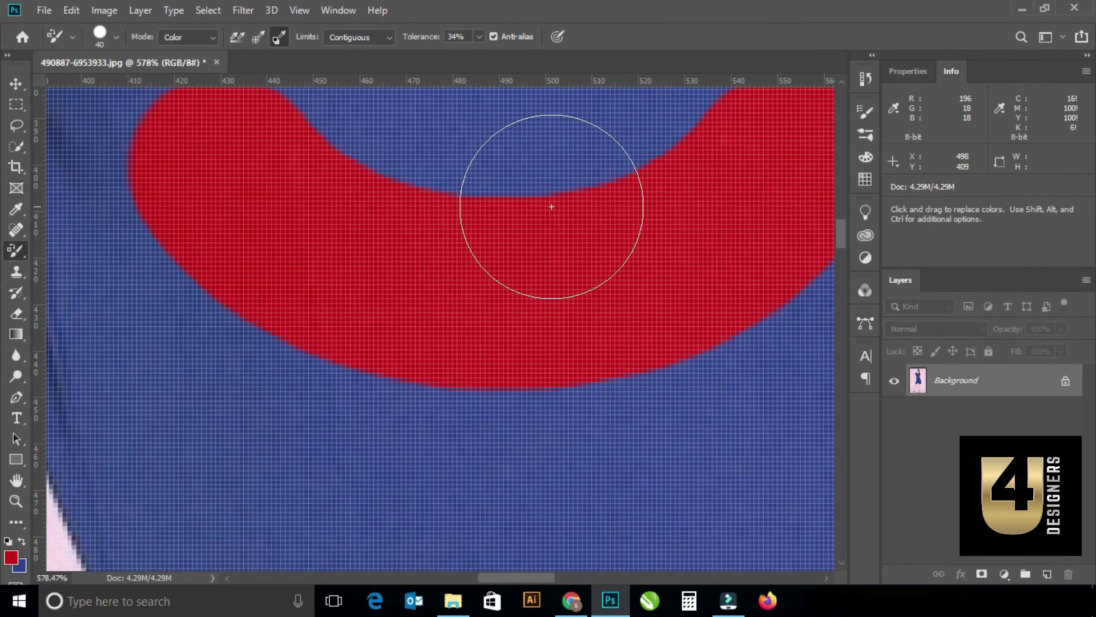
pyautogui.scroll(-1, 477, 139)
pyautogui.scroll(-1, 477, 139)
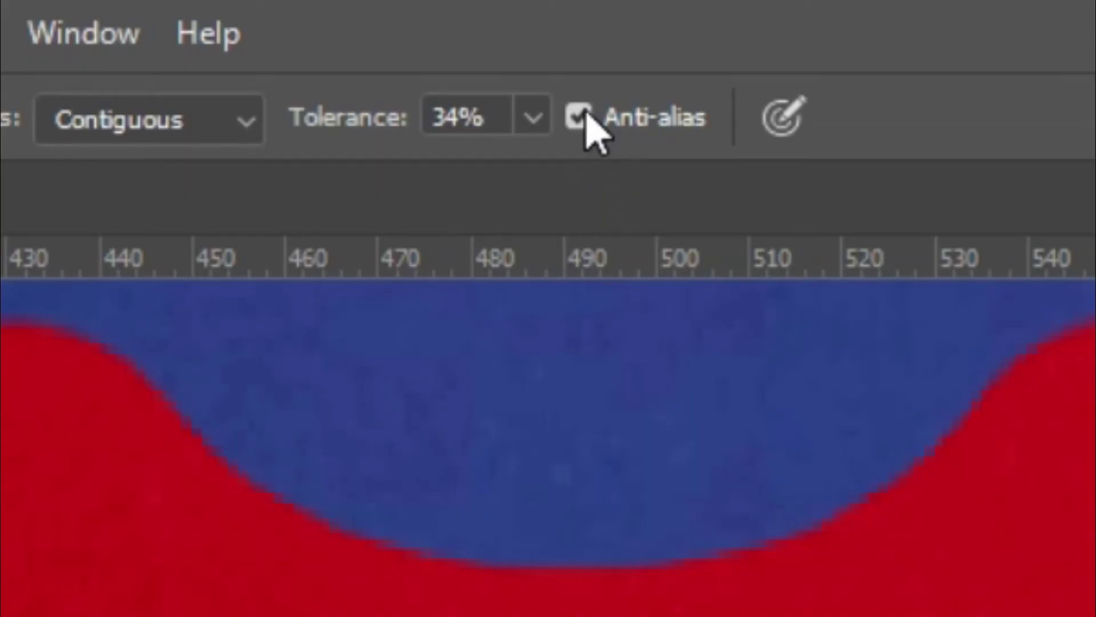
# - With anti-aliasing off, recolor a second curved chest band red below the first
pyautogui.click(494, 37)
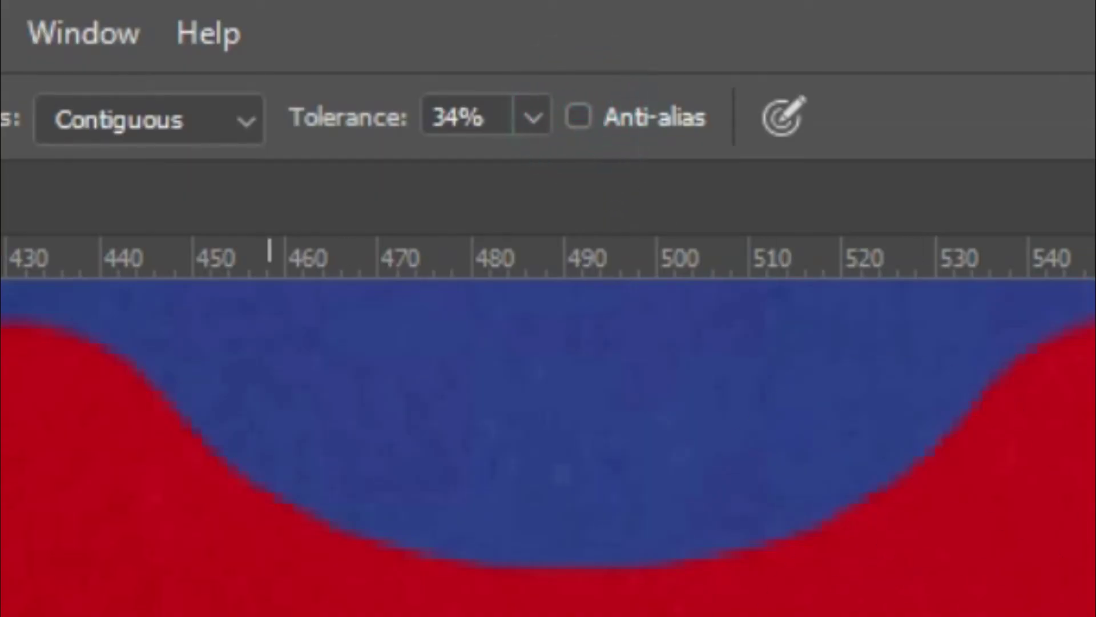
pyautogui.moveTo(316, 318); pyautogui.dragTo(748, 274)
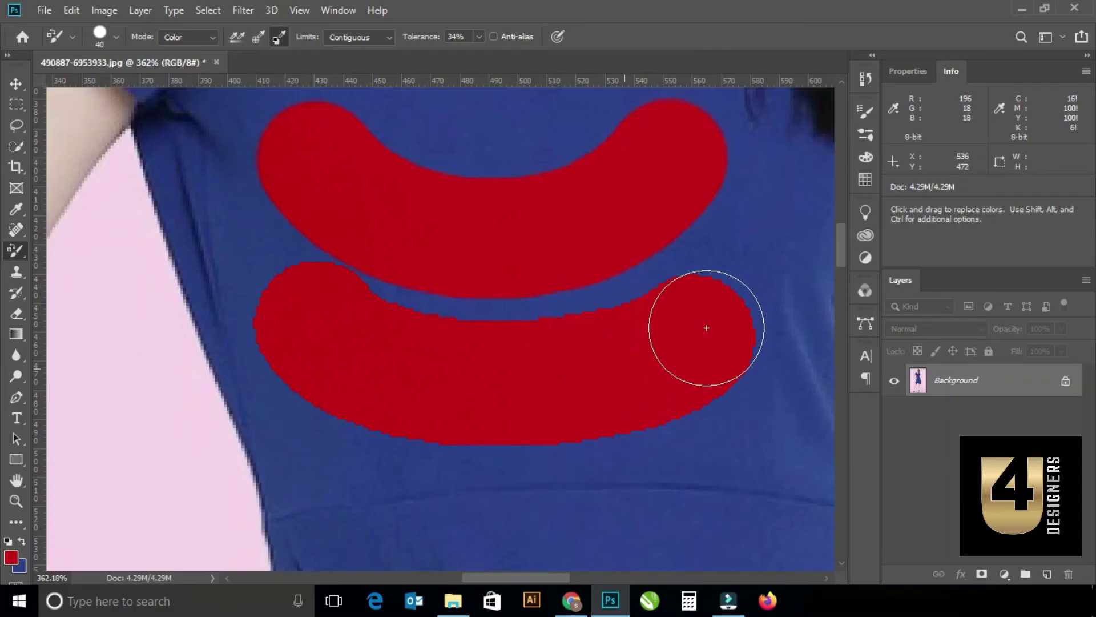
pyautogui.scroll(2, 575, 403)
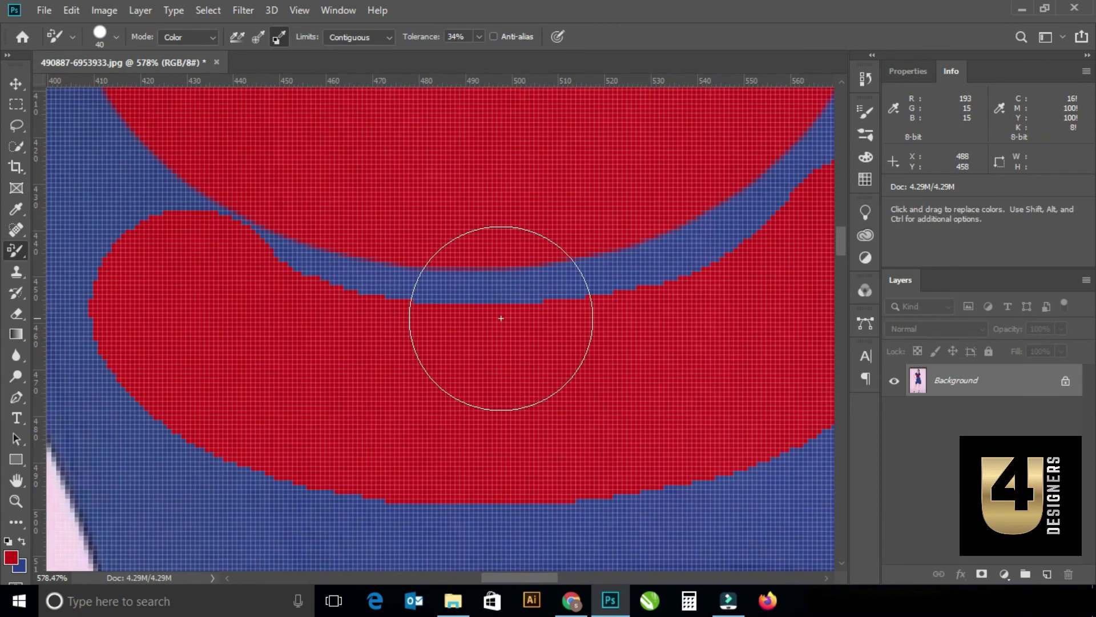
pyautogui.scroll(-2, 528, 286)
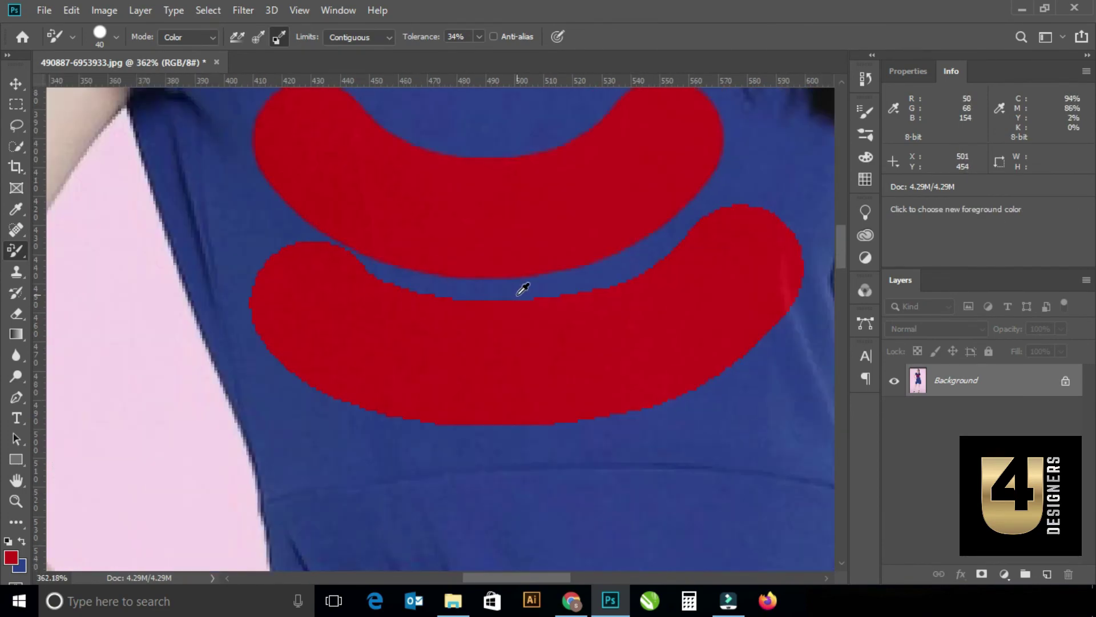
pyautogui.scroll(-3, 486, 149)
pyautogui.scroll(-3, 281, 227)
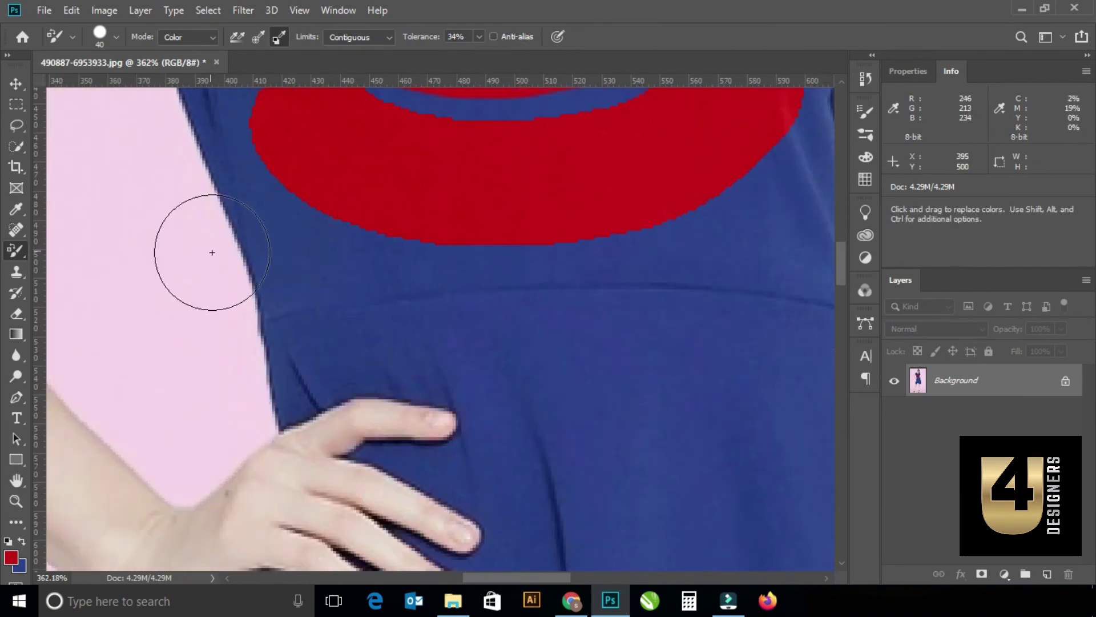
pyautogui.scroll(-1, 257, 252)
pyautogui.scroll(1, 694, 349)
pyautogui.scroll(1, 693, 349)
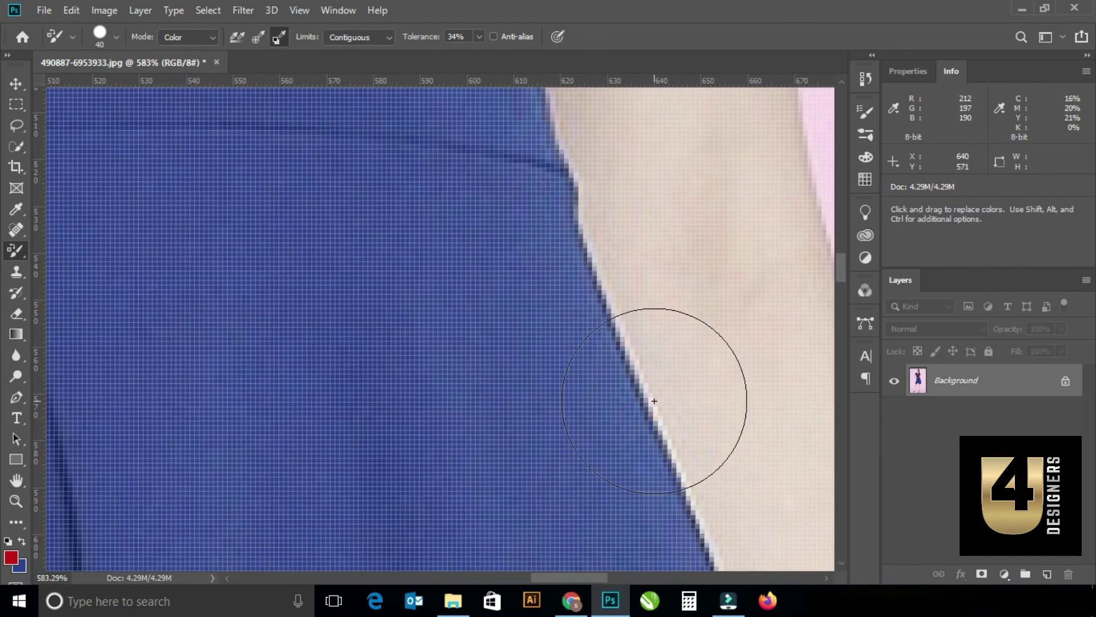
pyautogui.scroll(1, 674, 392)
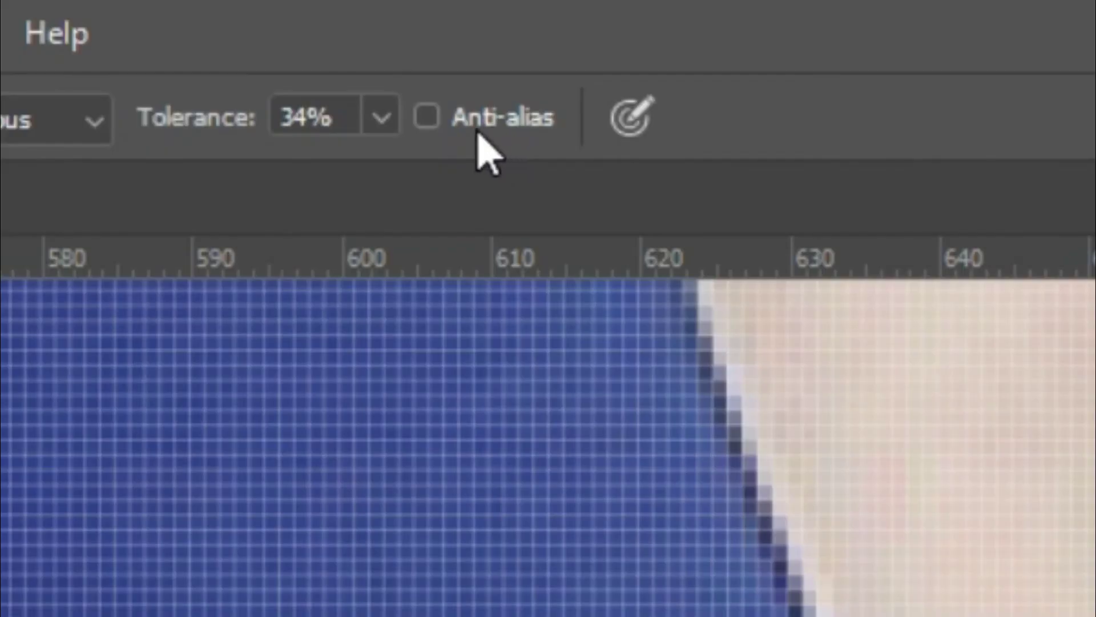
# - With anti-aliasing on, paint the dress edge beside the arm red, then undo it
pyautogui.click(493, 37)
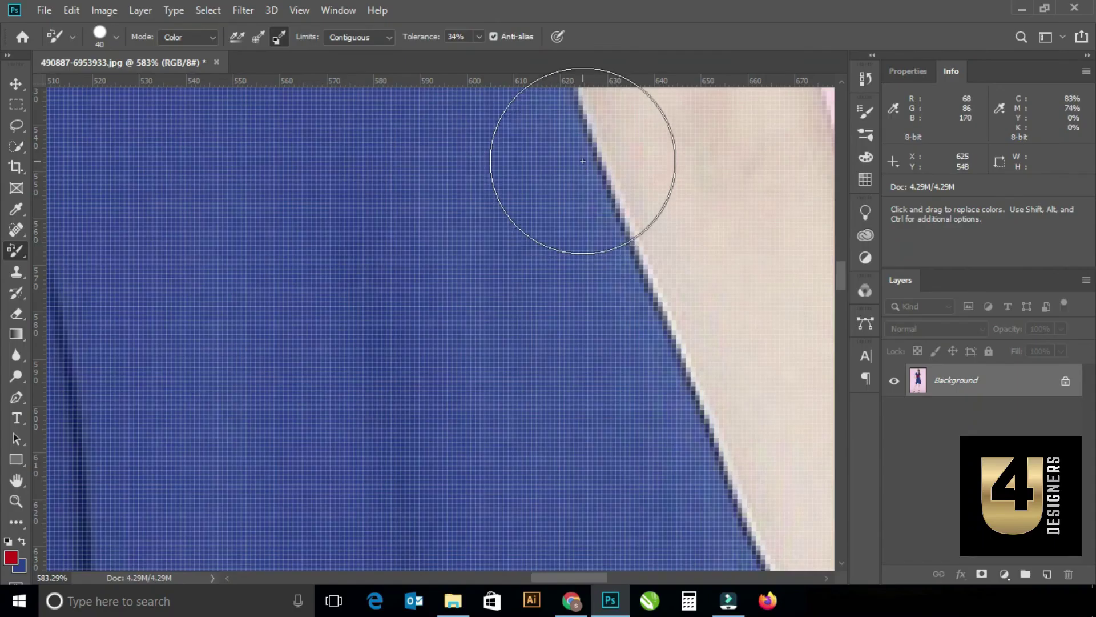
pyautogui.moveTo(587, 159); pyautogui.dragTo(710, 441)
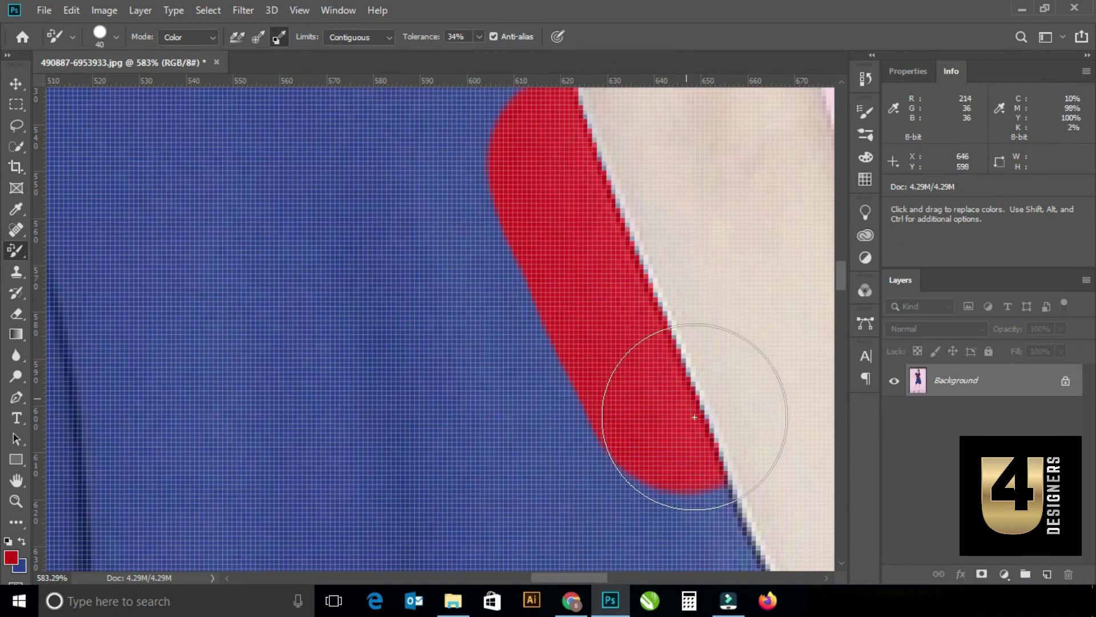
pyautogui.keyDown('alt'); pyautogui.scroll(-2, 498, 214); pyautogui.keyUp('alt')
pyautogui.scroll(-2, 612, 301)
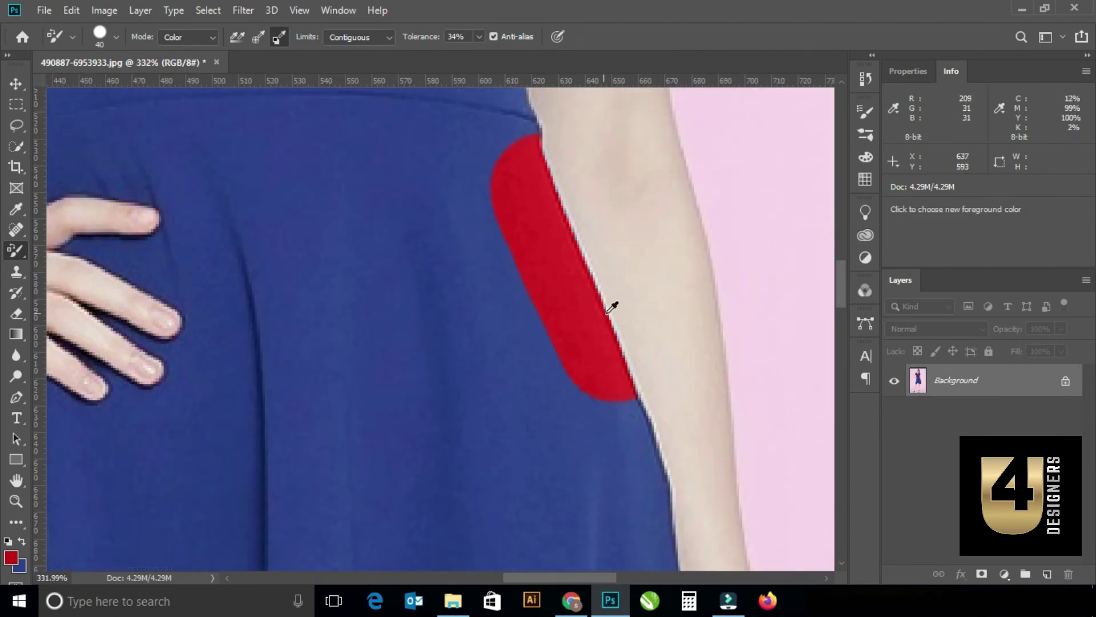
pyautogui.scroll(2, 577, 216)
pyautogui.hotkey('ctrl', 'z')
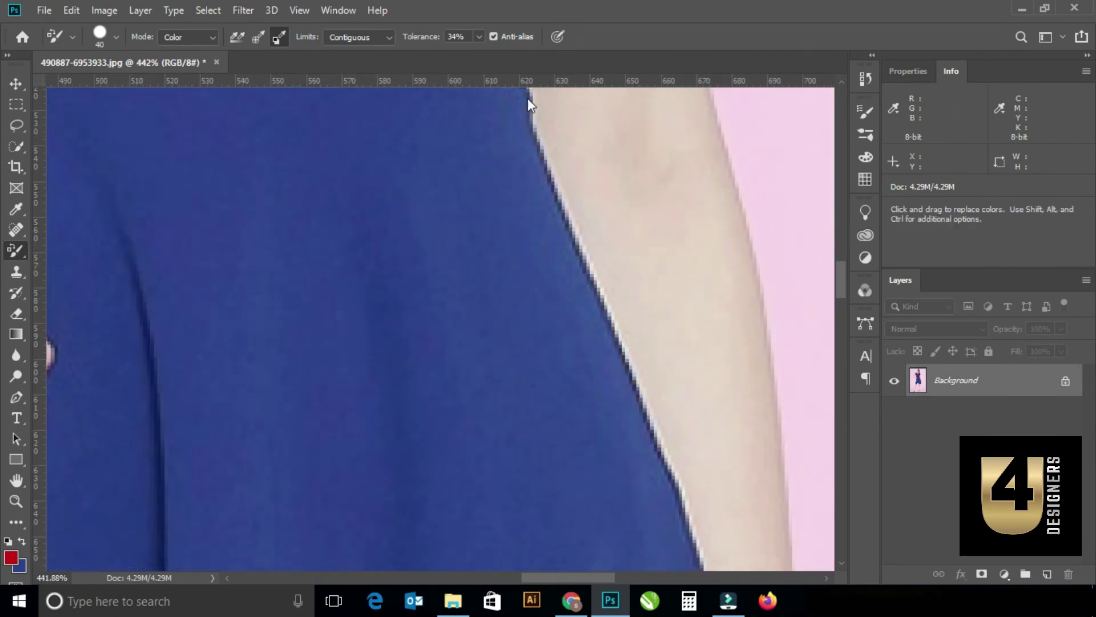
pyautogui.scroll(1, 594, 273)
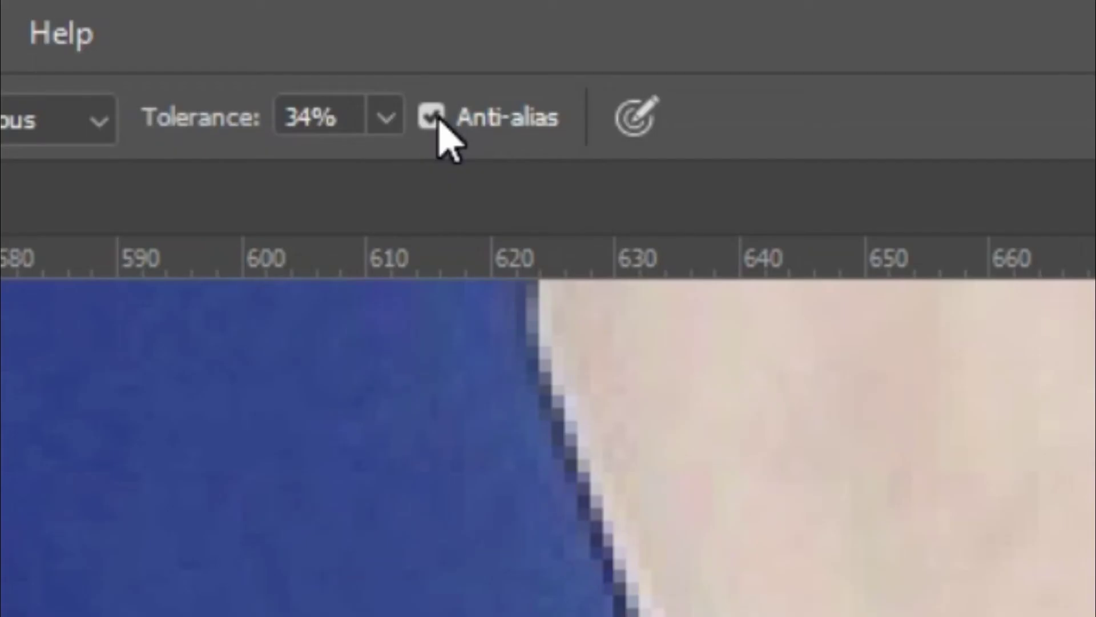
# - Repeat the arm-edge stroke with anti-aliasing off, then re-enable anti-aliasing and undo it
pyautogui.click(495, 37)
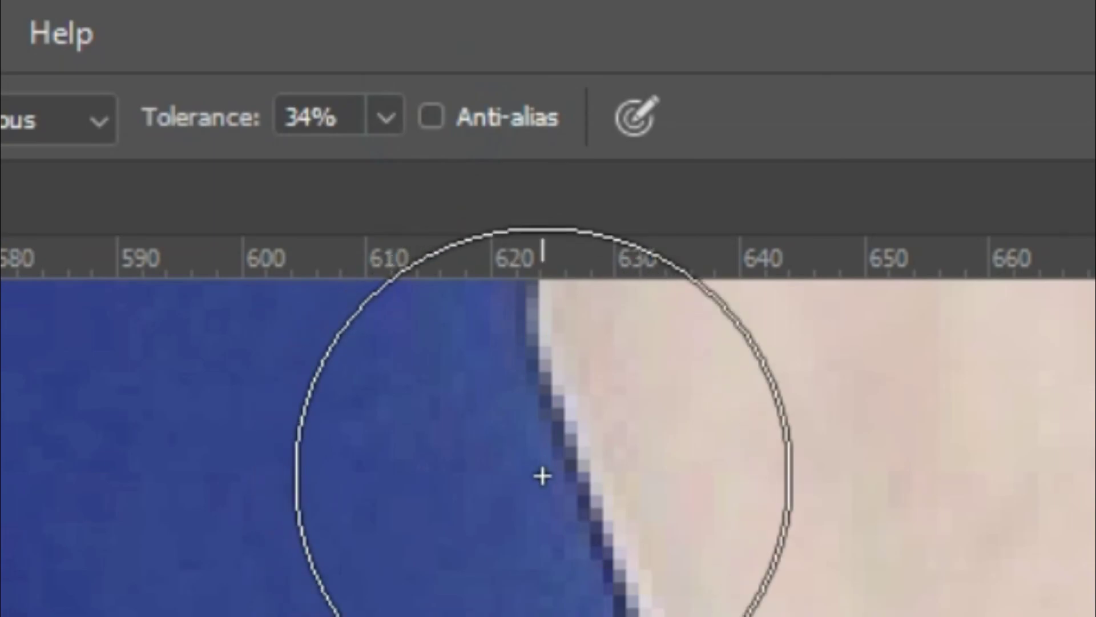
pyautogui.moveTo(502, 125); pyautogui.dragTo(631, 397)
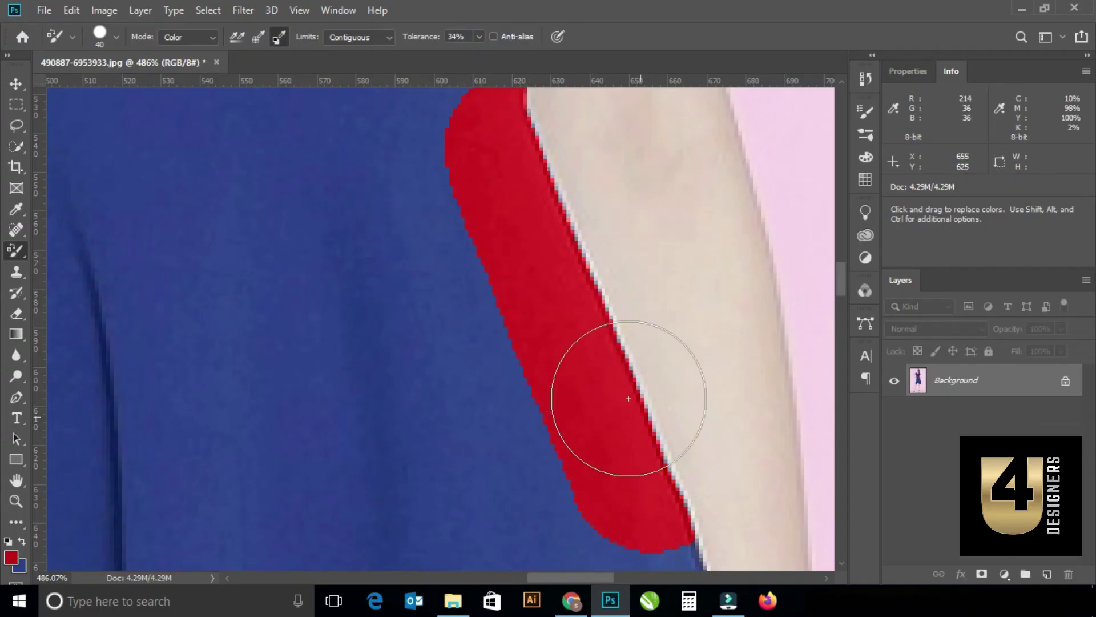
pyautogui.scroll(-3, 558, 374)
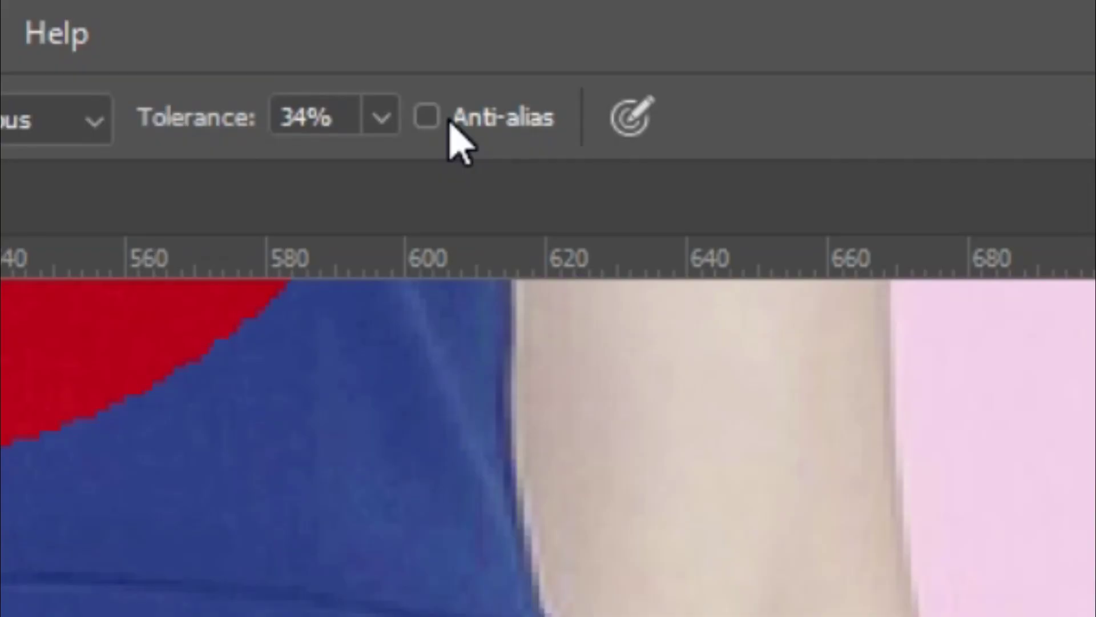
pyautogui.click(494, 36)
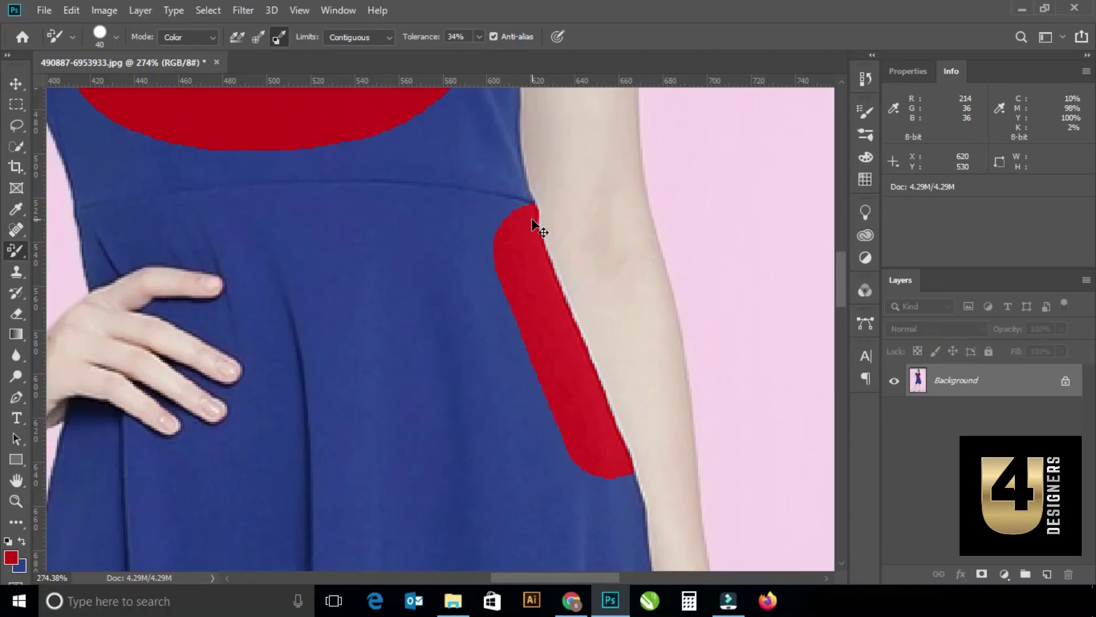
pyautogui.hotkey('ctrl', 'z')
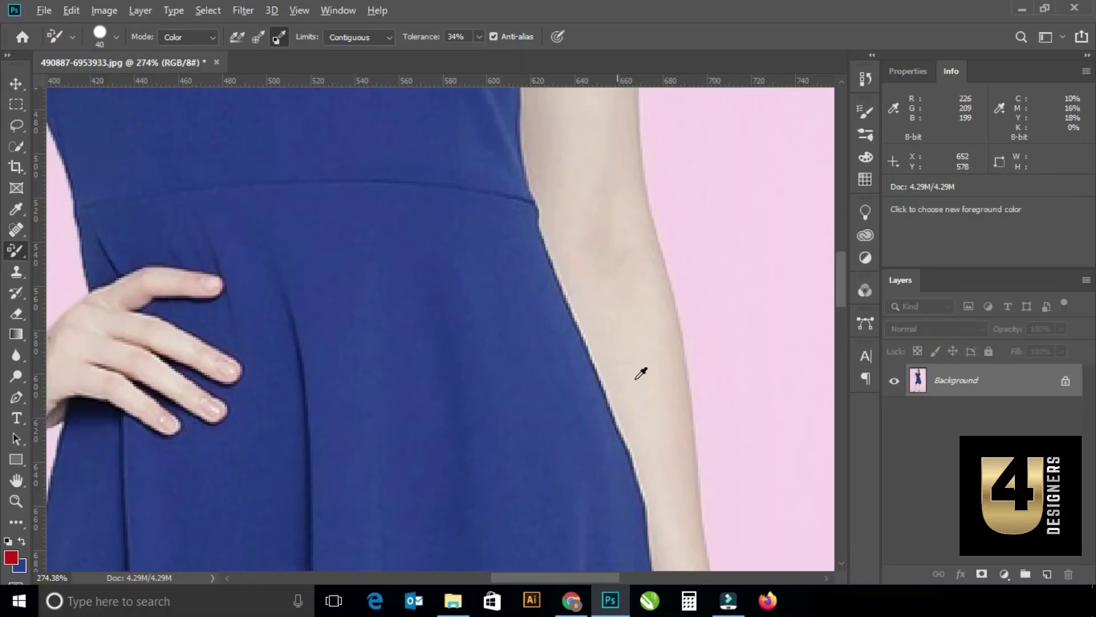
pyautogui.scroll(-5, 642, 368)
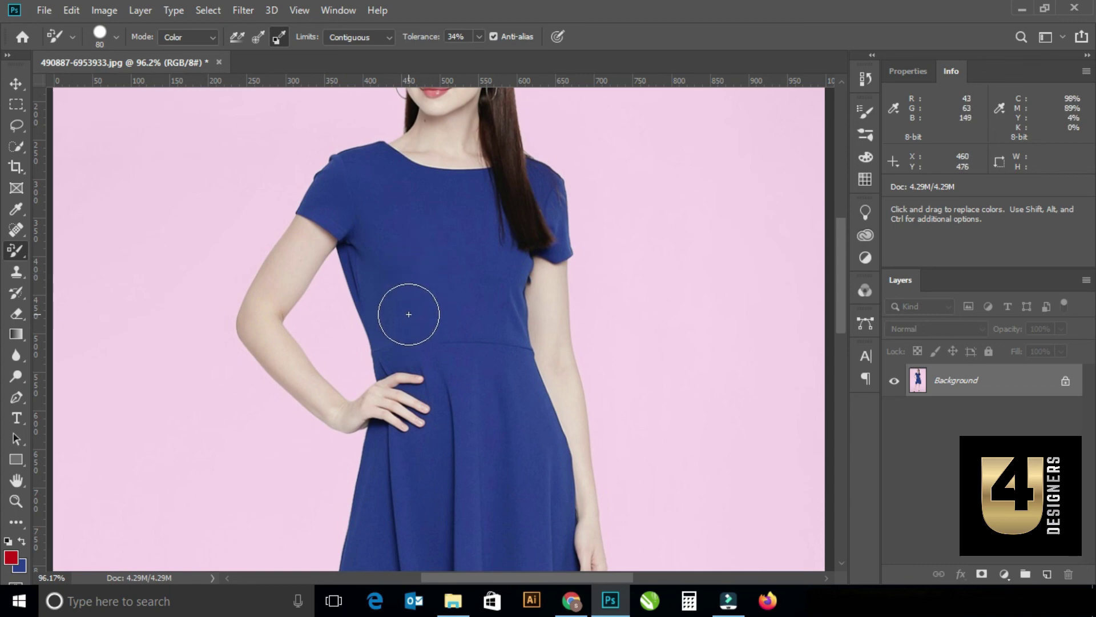
# - Switch sampling to Continuous and recolor the left shoulder, sleeve and bodice red
pyautogui.scroll(-3, 409, 314)
pyautogui.scroll(-2, 318, 289)
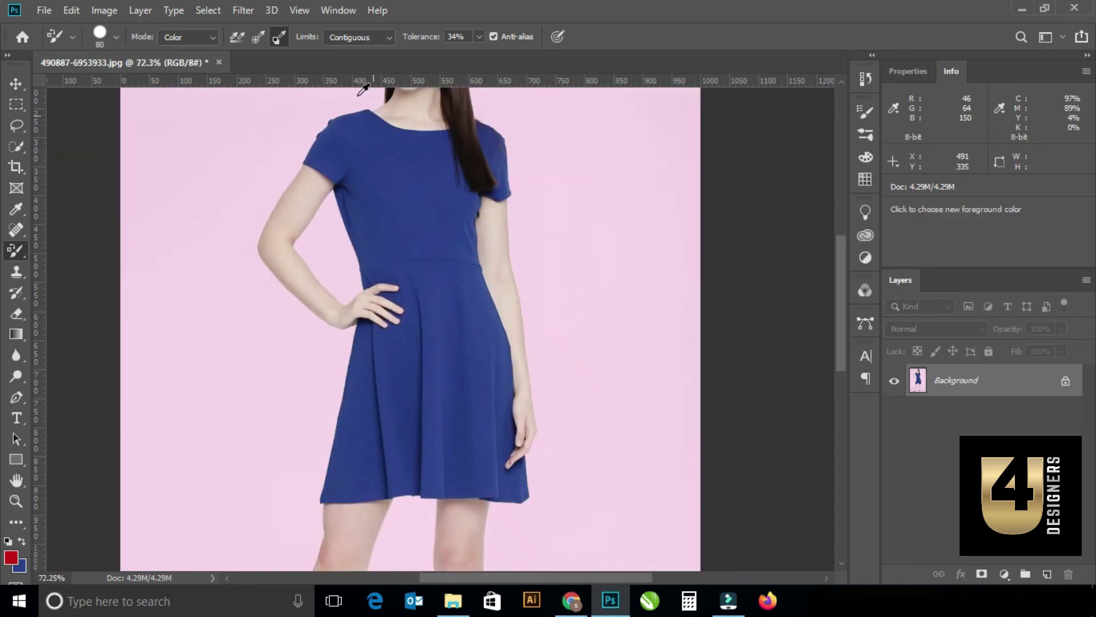
pyautogui.scroll(3, 355, 177)
pyautogui.scroll(1, 365, 156)
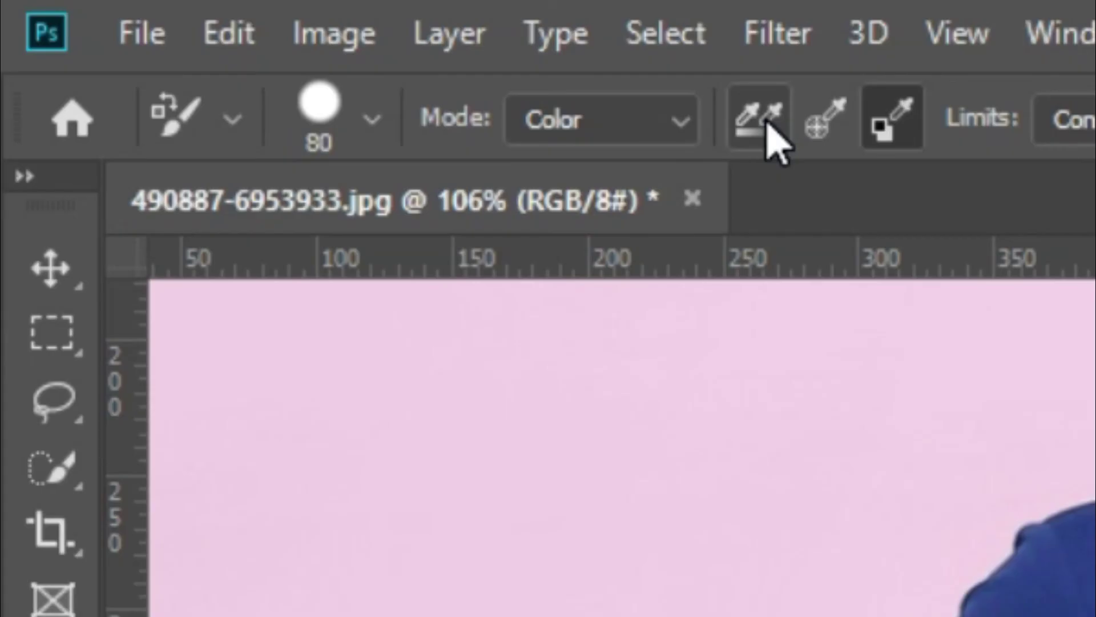
pyautogui.click(768, 123)
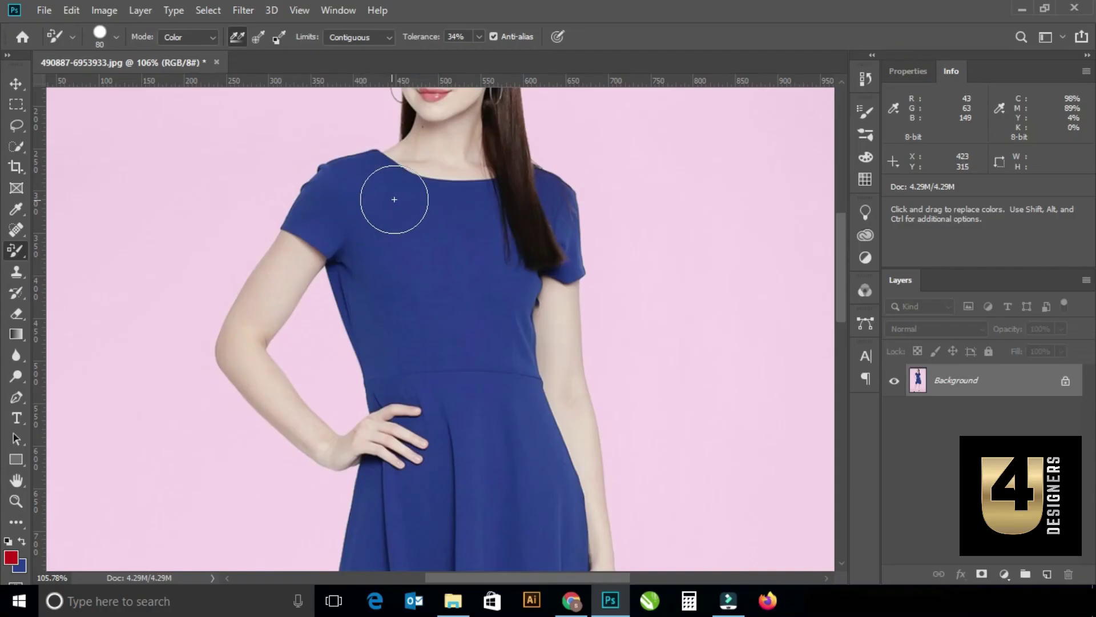
pyautogui.moveTo(427, 193); pyautogui.dragTo(401, 183)
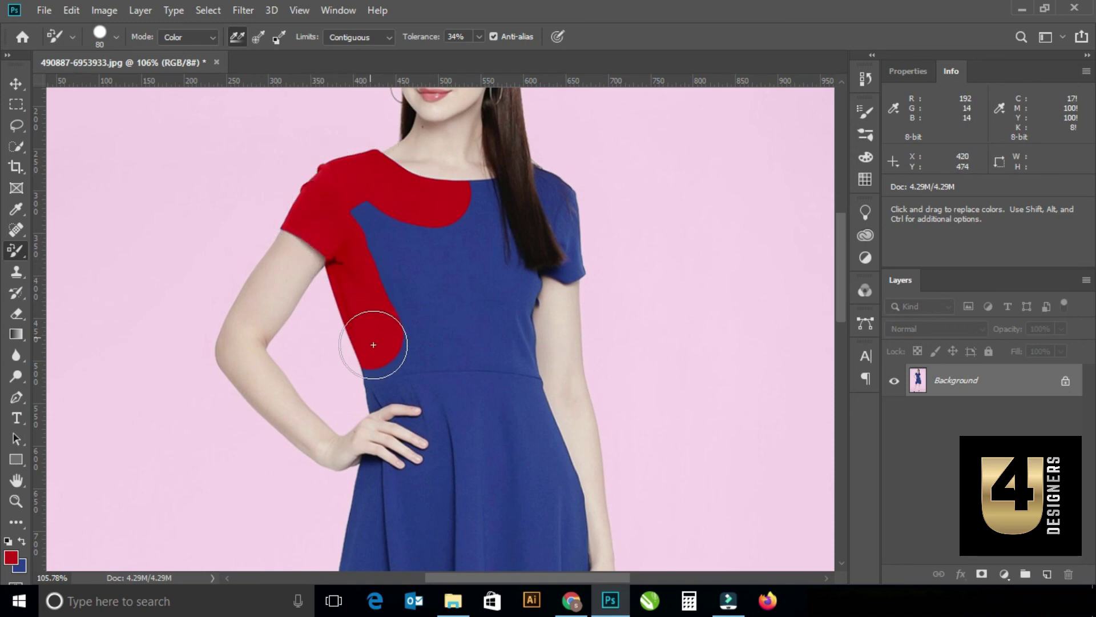
pyautogui.moveTo(423, 363)
pyautogui.mouseDown()
pyautogui.moveTo(507, 321)
pyautogui.moveTo(492, 252)
pyautogui.moveTo(423, 316)
pyautogui.moveTo(558, 477)
pyautogui.moveTo(455, 519)
pyautogui.moveTo(405, 422)
pyautogui.mouseUp()
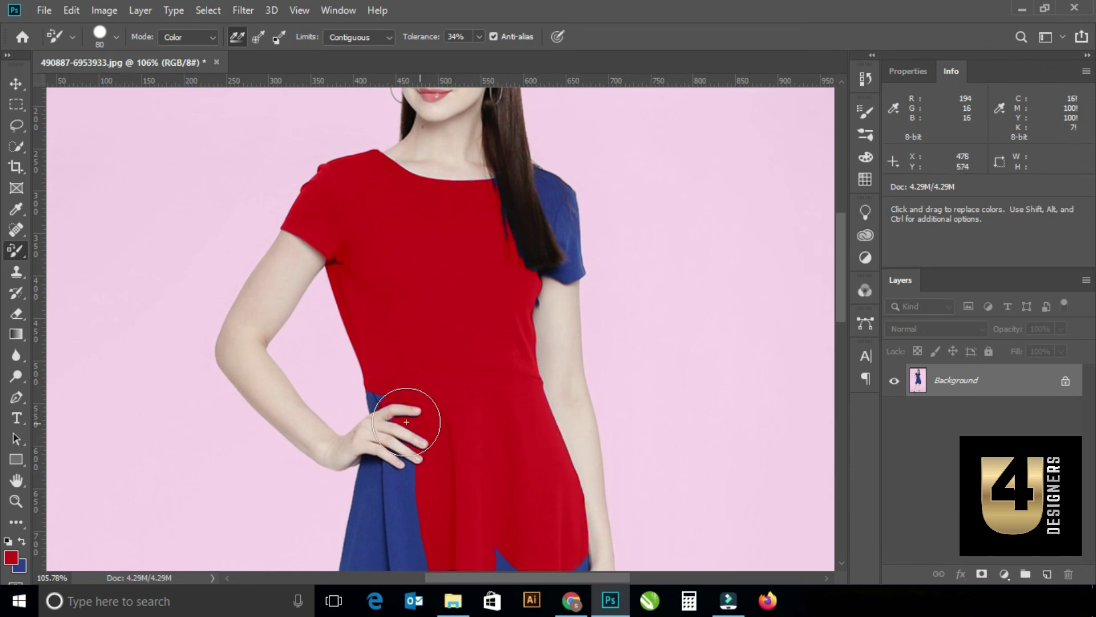
# - Recolor the skirt, the area under the hand and the remaining blue patches red
pyautogui.moveTo(372, 480); pyautogui.dragTo(507, 561)
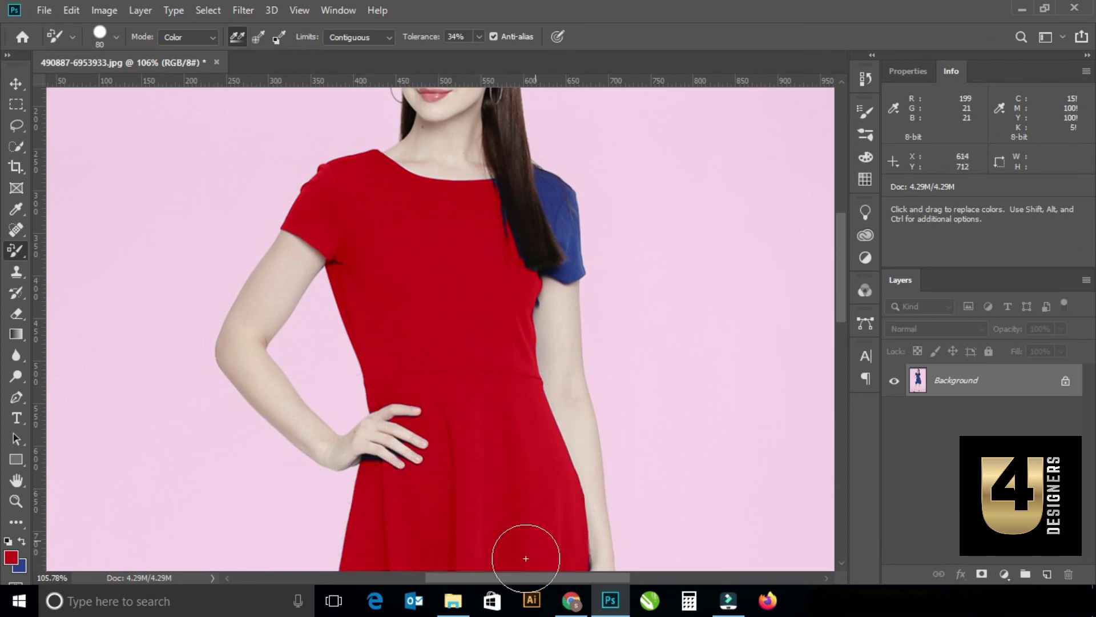
pyautogui.scroll(-5, 500, 450)
pyautogui.moveTo(502, 452)
pyautogui.mouseDown()
pyautogui.moveTo(482, 425)
pyautogui.moveTo(338, 453)
pyautogui.moveTo(439, 354)
pyautogui.mouseUp()
pyautogui.moveTo(541, 389); pyautogui.dragTo(591, 462)
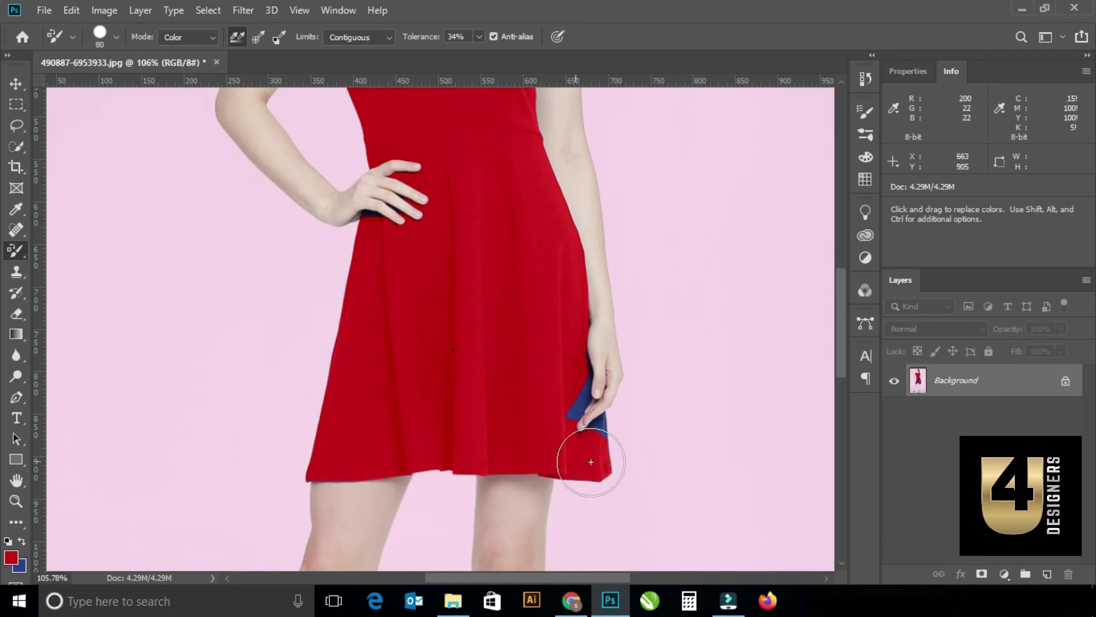
pyautogui.scroll(2, 551, 361)
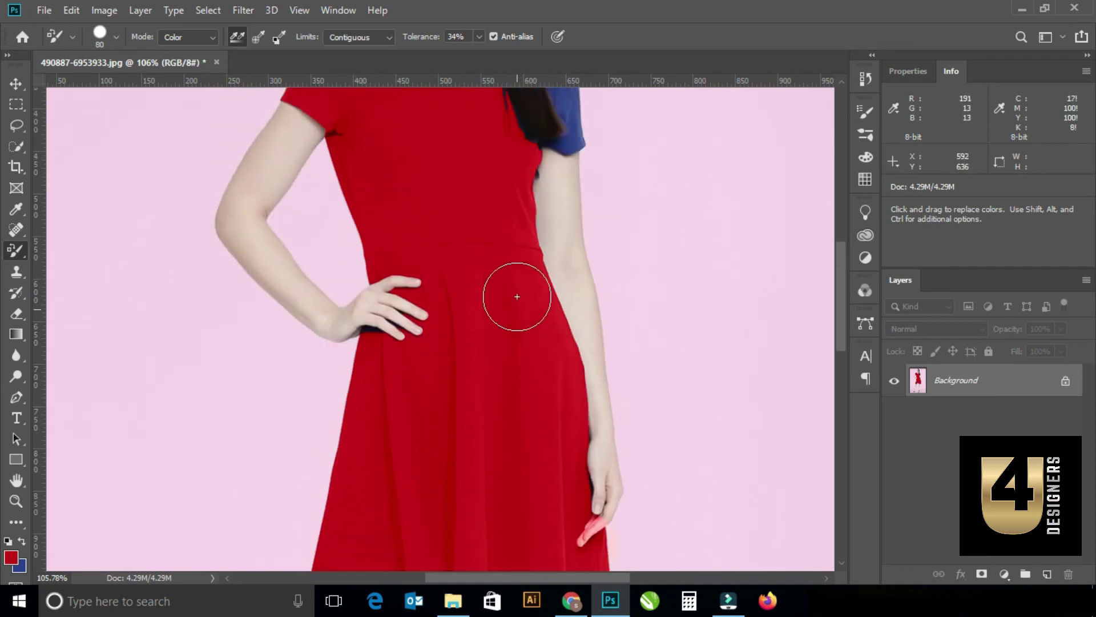
pyautogui.scroll(3, 516, 294)
pyautogui.moveTo(568, 246); pyautogui.dragTo(573, 266)
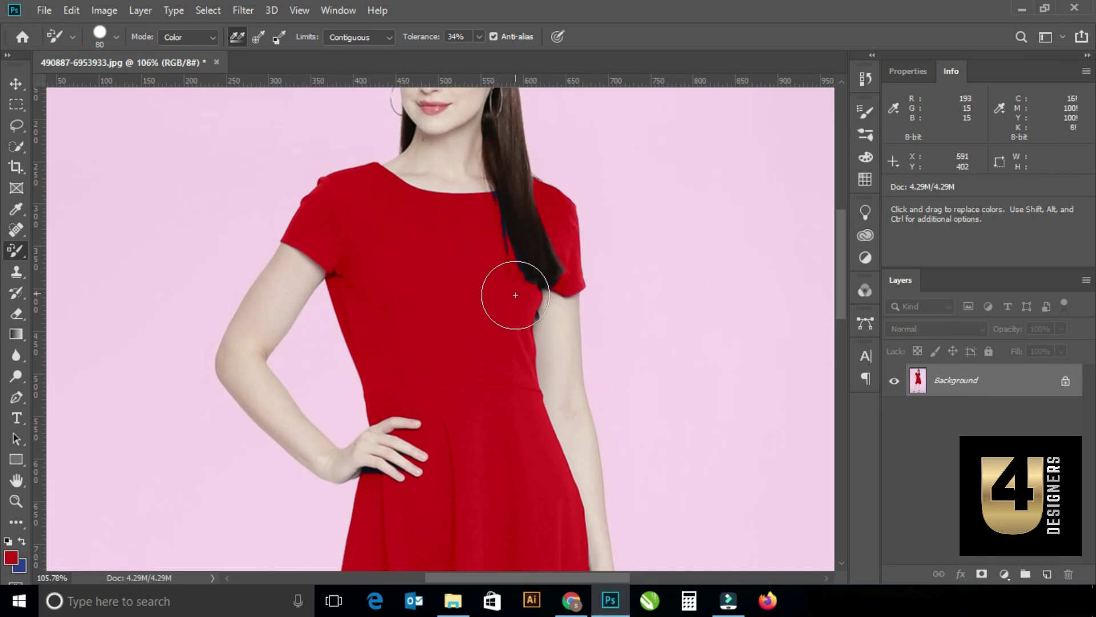
# - With a 9 px brush, recolor the blue fringe beside the hair red, then fit the image to the window
pyautogui.scroll(6, 518, 284)
pyautogui.press('[')
pyautogui.press('[')
pyautogui.press('[')
pyautogui.press('[')
pyautogui.press('[')
pyautogui.press('[')
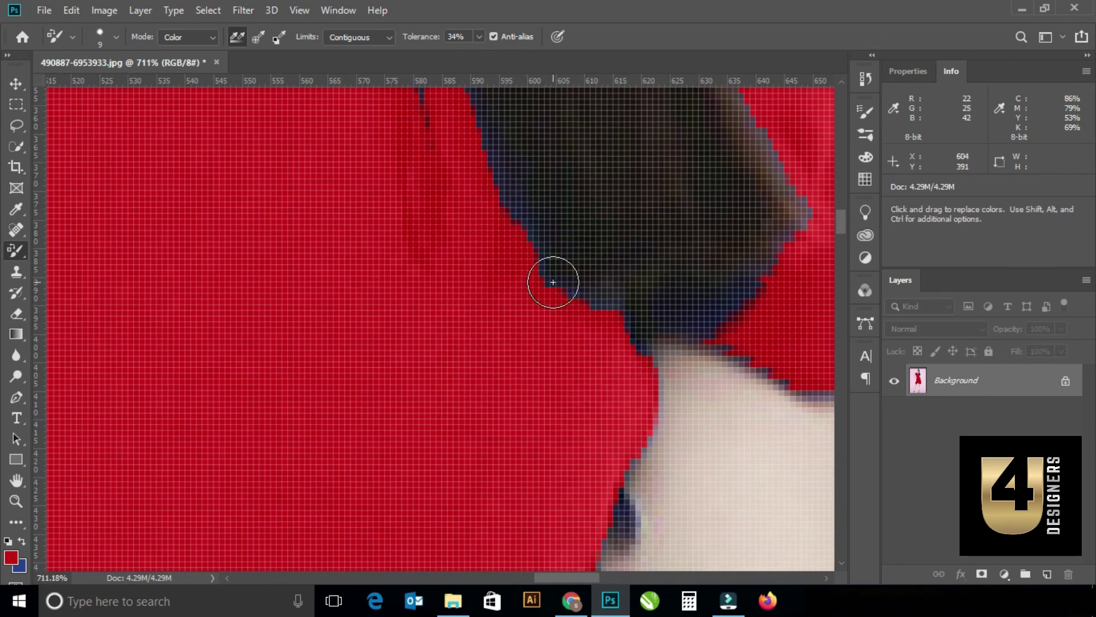
pyautogui.press('[')
pyautogui.moveTo(760, 322); pyautogui.dragTo(765, 273)
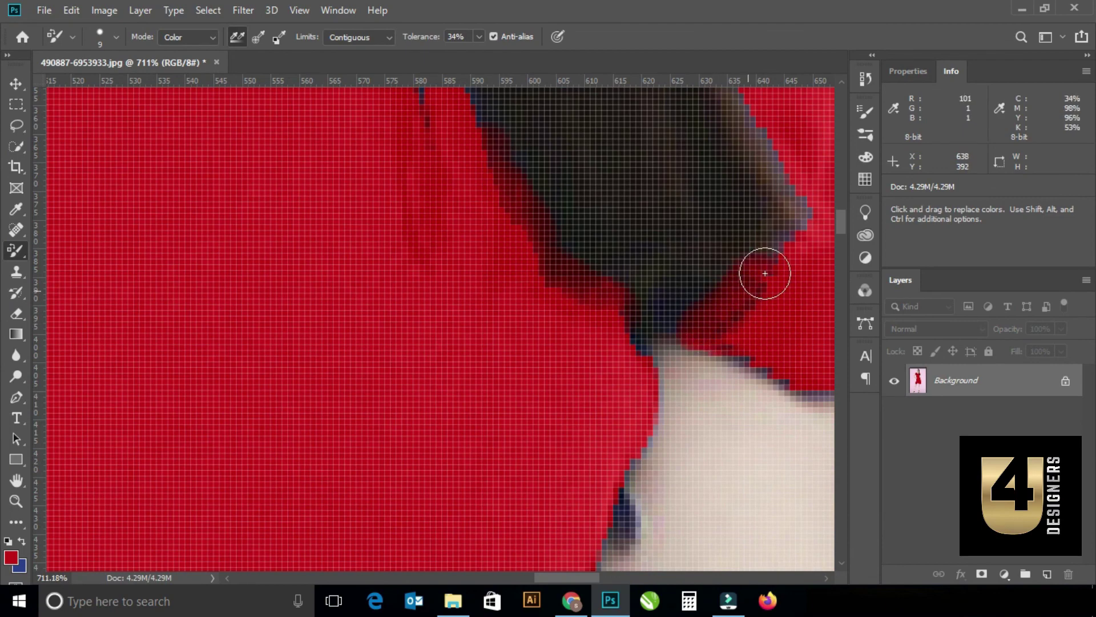
pyautogui.scroll(3, 756, 324)
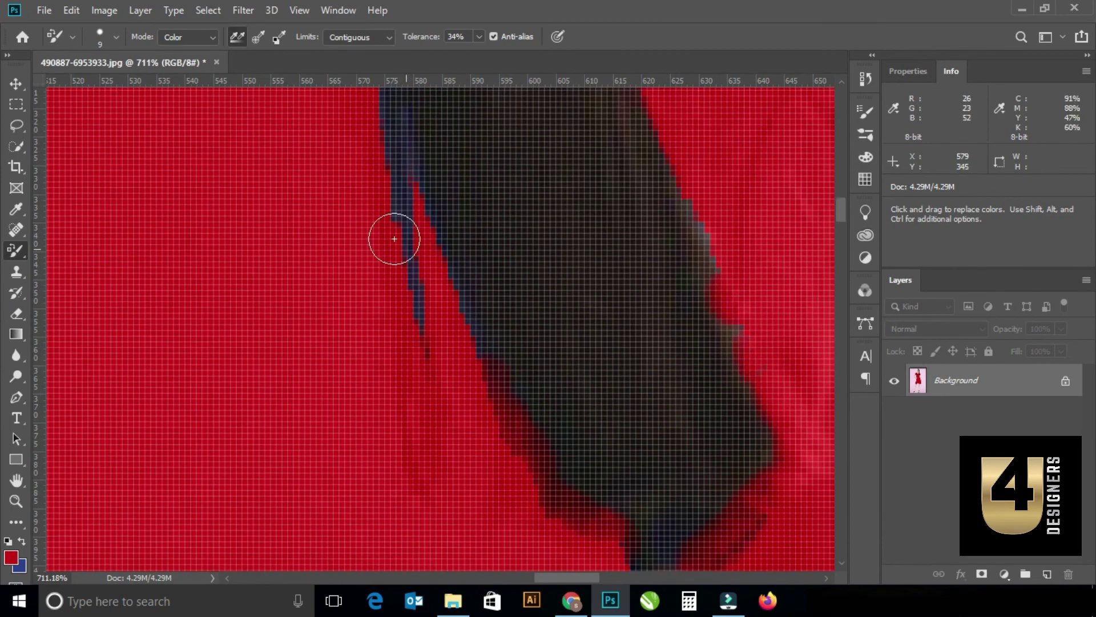
pyautogui.hotkey('ctrl', '0')
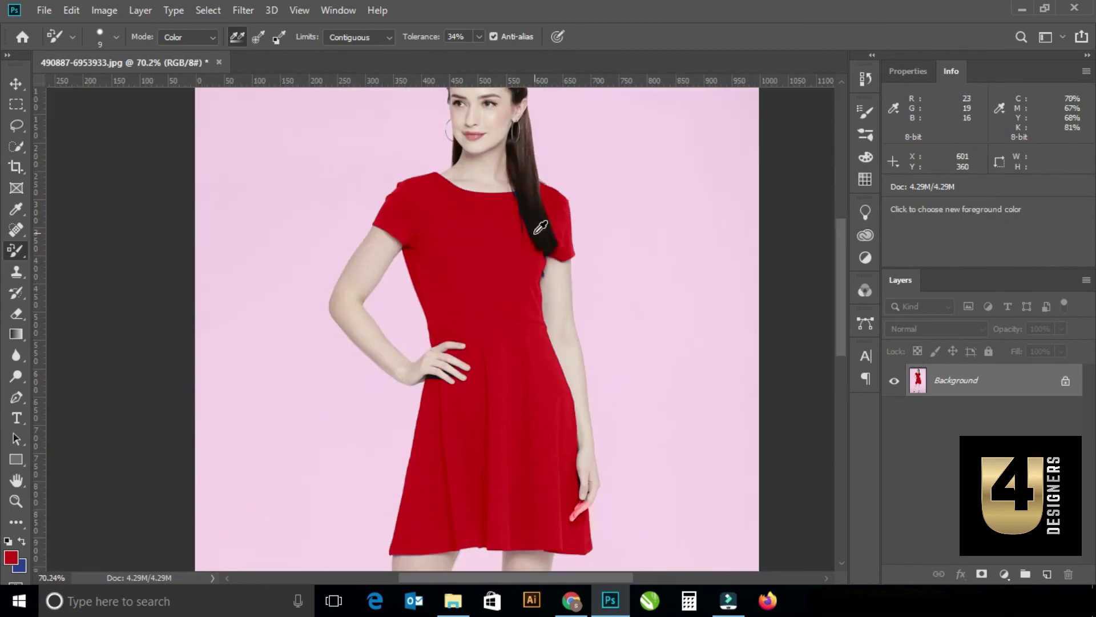